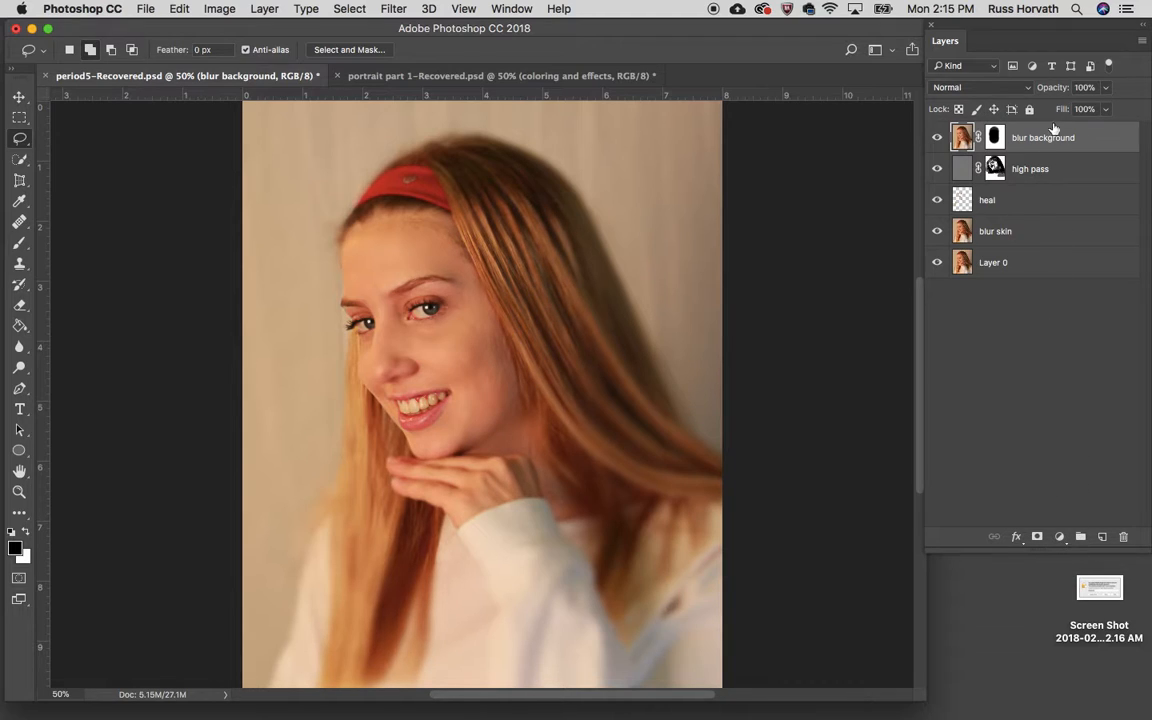
Create a layer group above the blur background layer and name it skin
{"action": "left_click", "coordinate": [1081, 538]}
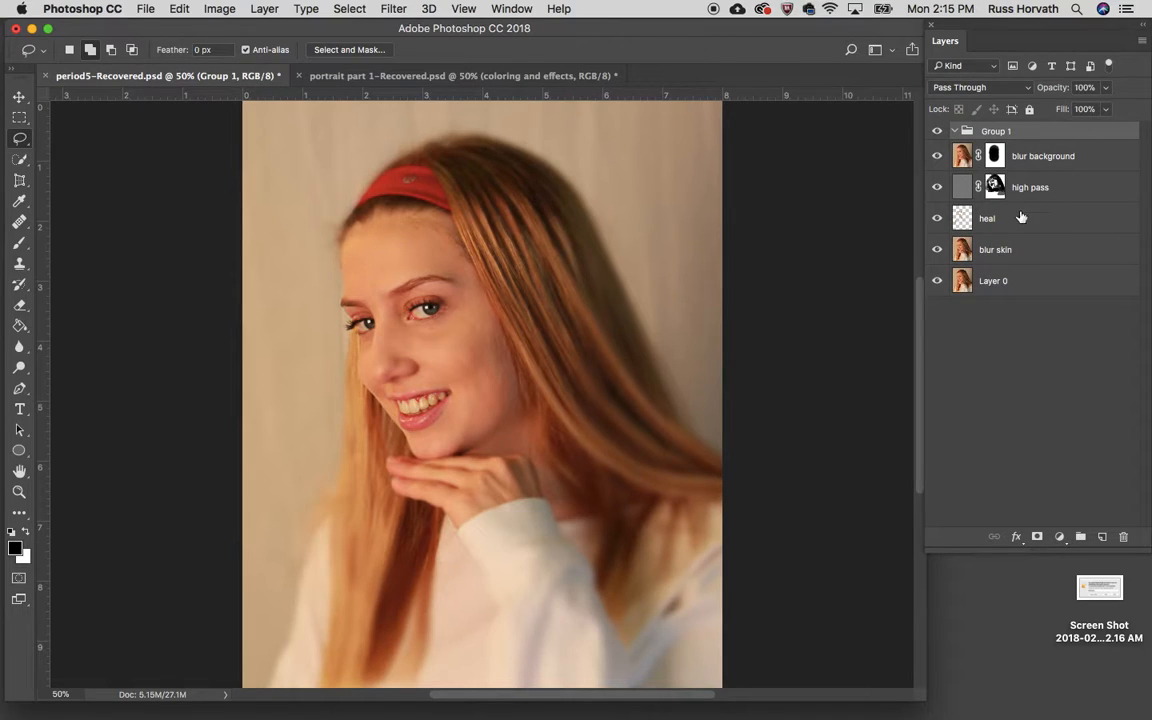
{"action": "double_click", "coordinate": [996, 132]}
{"action": "type", "text": "skin"}
{"action": "key", "text": "Return"}
Move all five layers, from Layer 0 up to blur background, into the skin group and collapse it
{"action": "left_click", "coordinate": [1025, 284]}
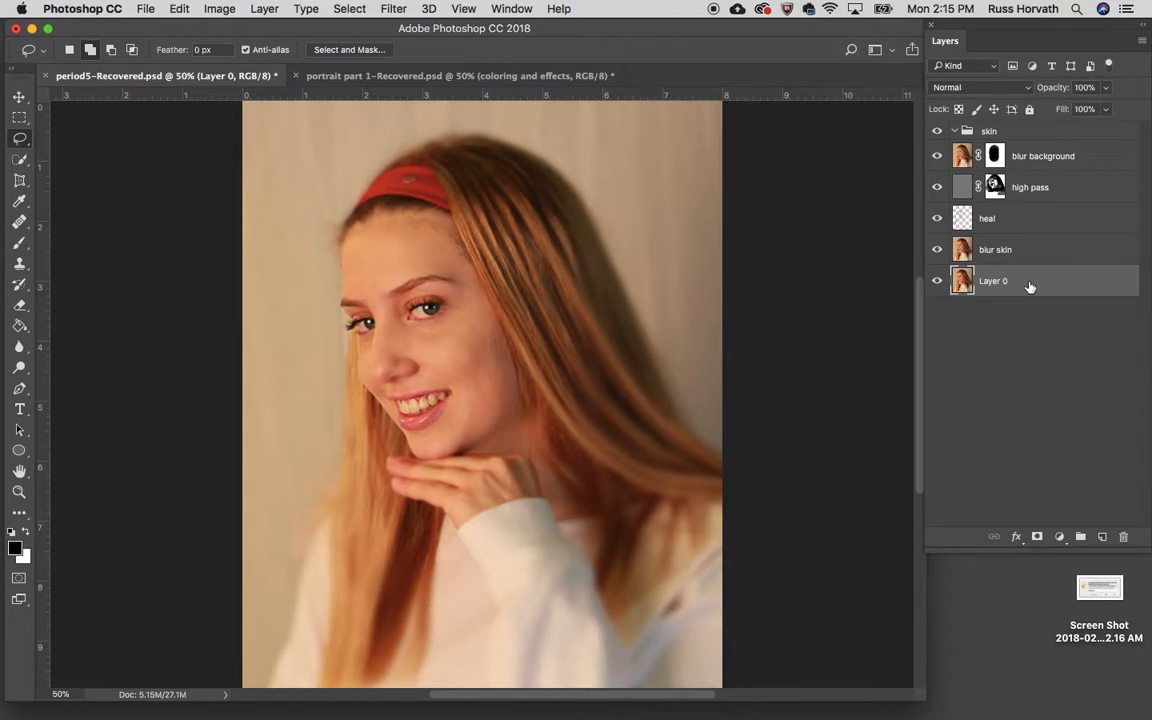
{"action": "left_click", "coordinate": [1045, 158], "text": "shift"}
{"action": "left_click_drag", "start_coordinate": [1043, 158], "coordinate": [1018, 135]}
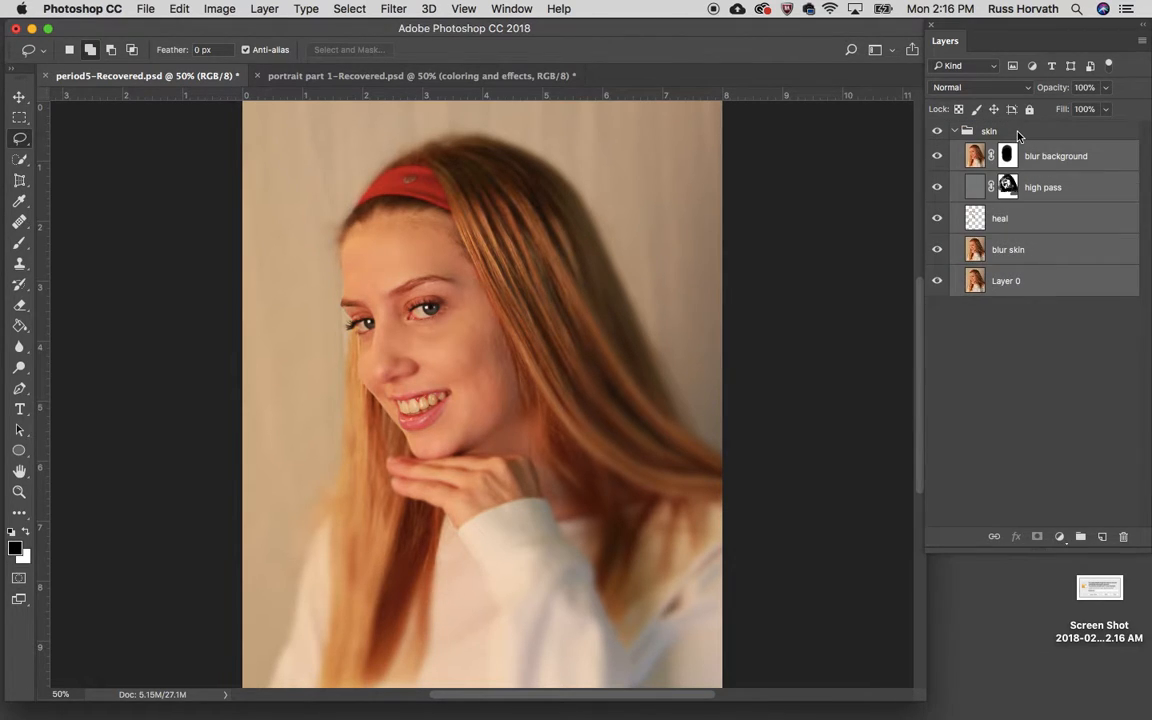
{"action": "left_click", "coordinate": [955, 132]}
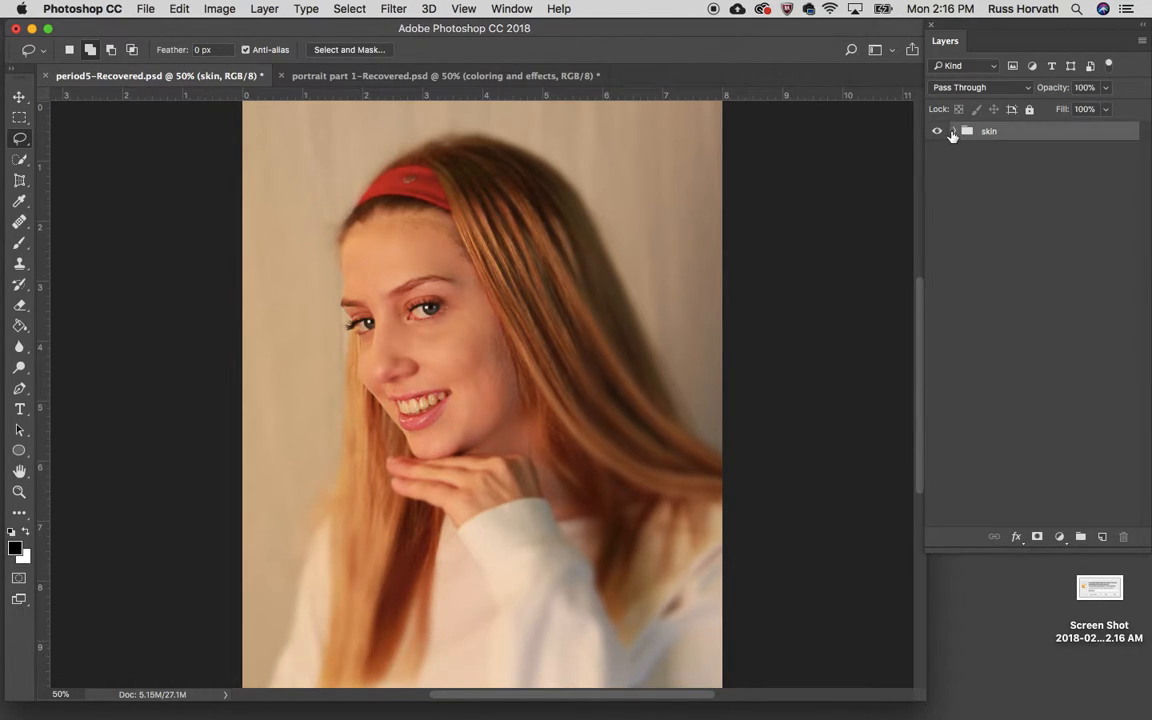
Expand the skin group, compare the retouched portrait with Layer 0 alone, and examine the skin and face up close
{"action": "left_click", "coordinate": [955, 133]}
{"action": "left_click", "coordinate": [955, 133]}
{"action": "left_click", "coordinate": [954, 131]}
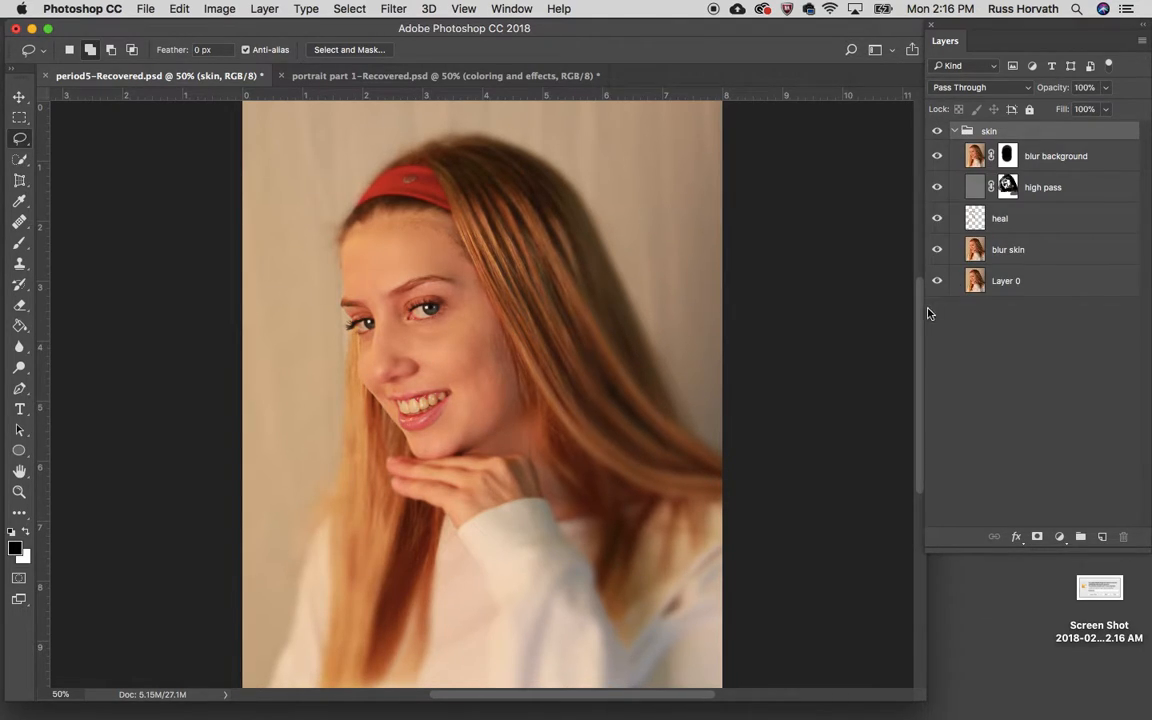
{"action": "left_click", "coordinate": [937, 282], "text": "alt"}
{"action": "left_click", "coordinate": [937, 282], "text": "alt"}
{"action": "left_click", "coordinate": [937, 282], "text": "alt"}
{"action": "left_click", "coordinate": [937, 282], "text": "alt"}
{"action": "left_click", "coordinate": [937, 283], "text": "alt"}
{"action": "left_click", "coordinate": [937, 283], "text": "alt"}
{"action": "left_click", "coordinate": [937, 283], "text": "alt"}
{"action": "left_click", "coordinate": [937, 283], "text": "alt"}
{"action": "scroll", "coordinate": [462, 390], "scroll_direction": "up", "scroll_amount": 6}
{"action": "scroll", "coordinate": [460, 383], "scroll_direction": "left", "scroll_amount": 10}
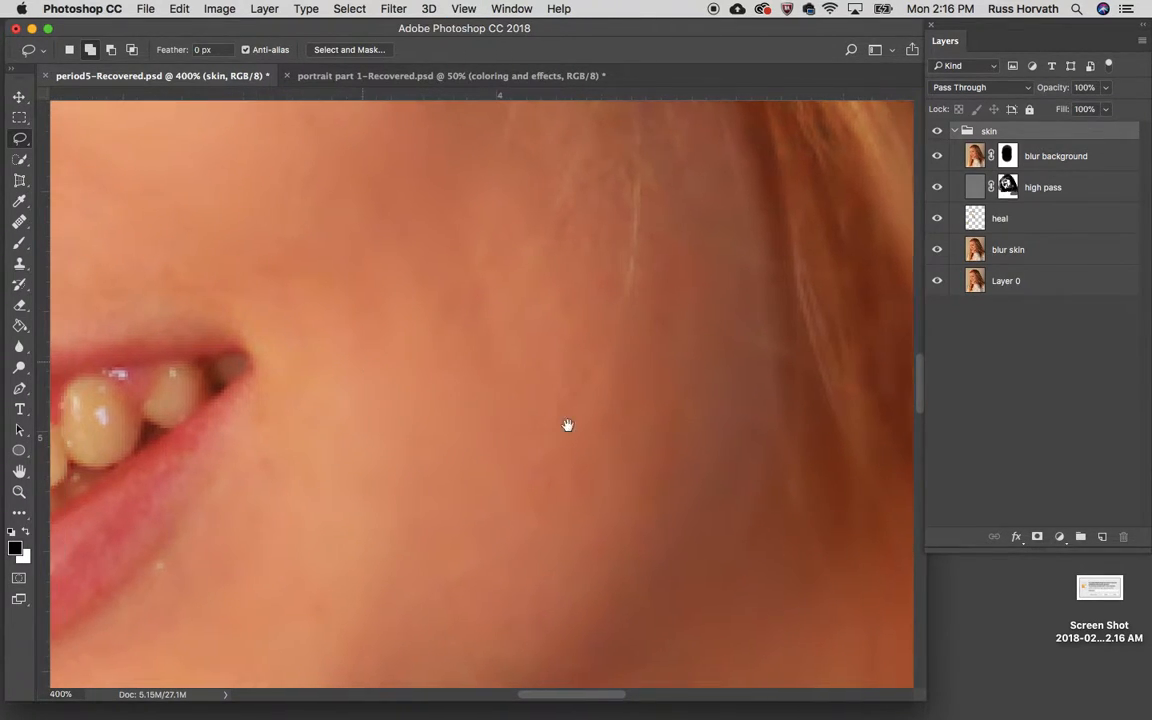
{"action": "scroll", "coordinate": [548, 411], "scroll_direction": "up", "scroll_amount": 3}
{"action": "scroll", "coordinate": [634, 368], "scroll_direction": "down", "scroll_amount": 5}
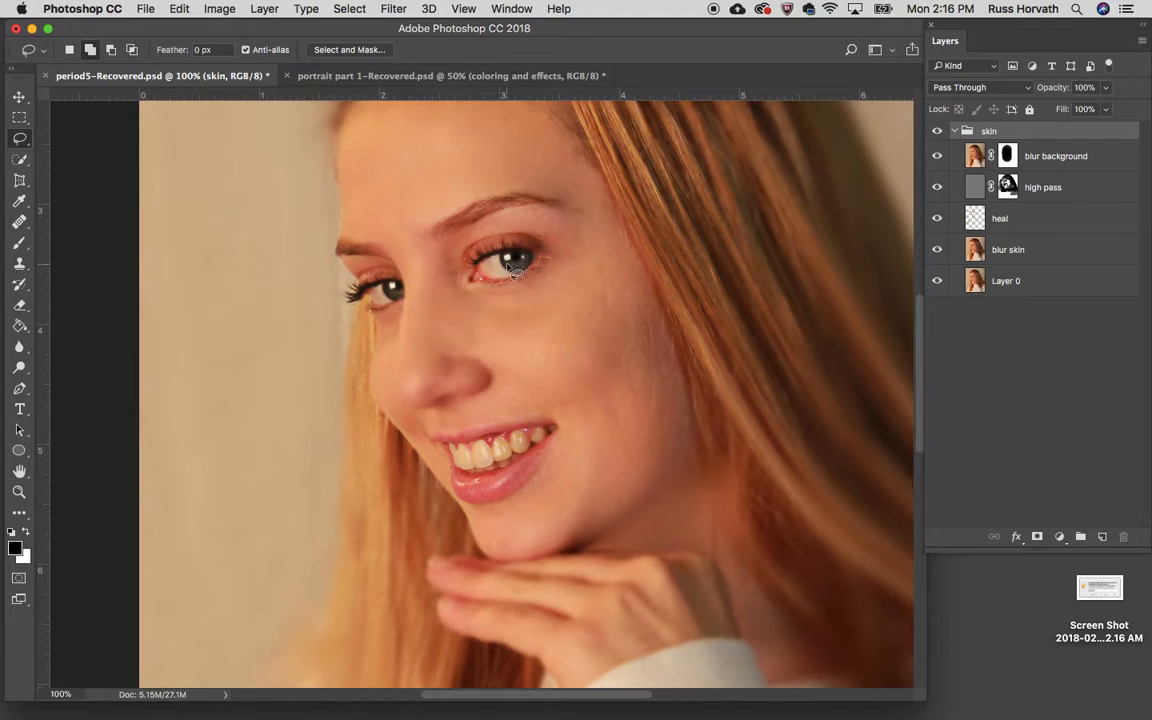
Collapse the skin group and add a Levels adjustment layer above it
{"action": "left_click", "coordinate": [955, 132]}
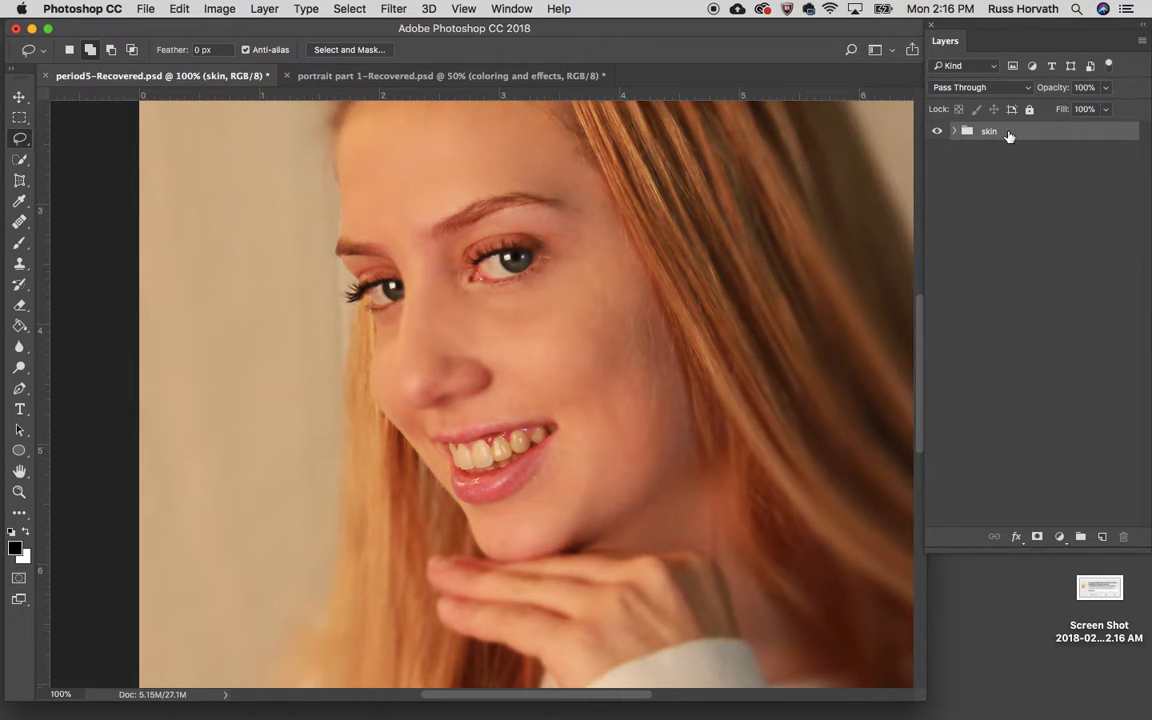
{"action": "left_click", "coordinate": [1060, 539]}
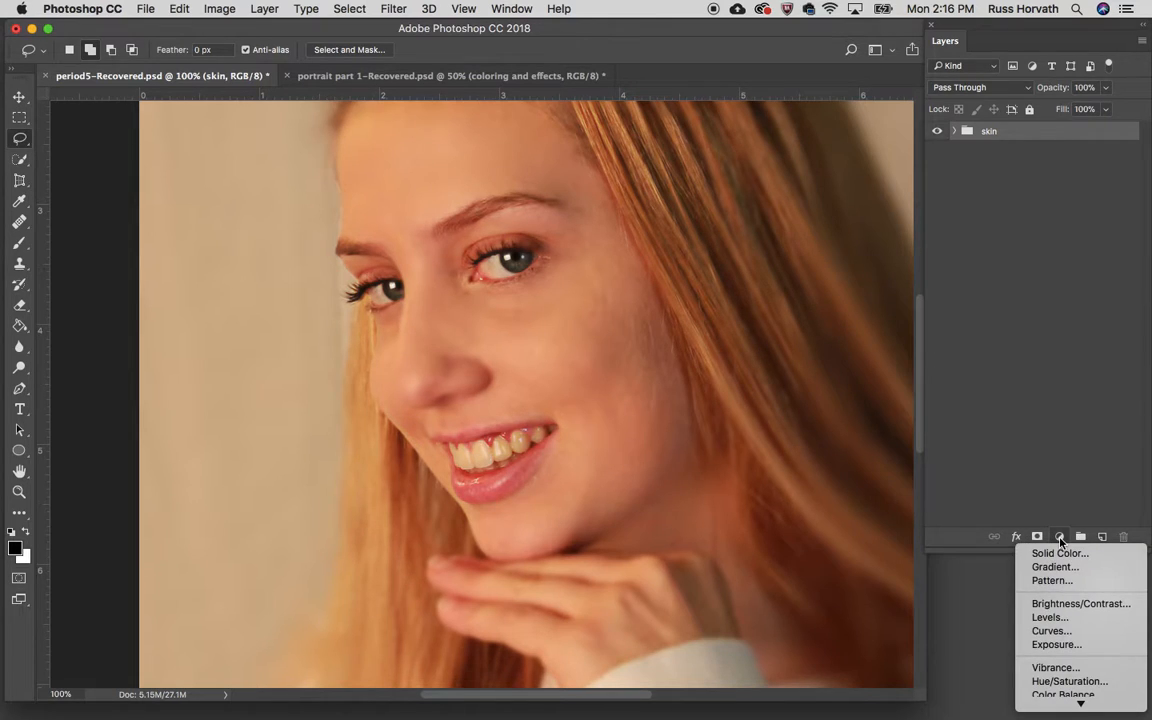
{"action": "mouse_move", "coordinate": [1081, 704]}
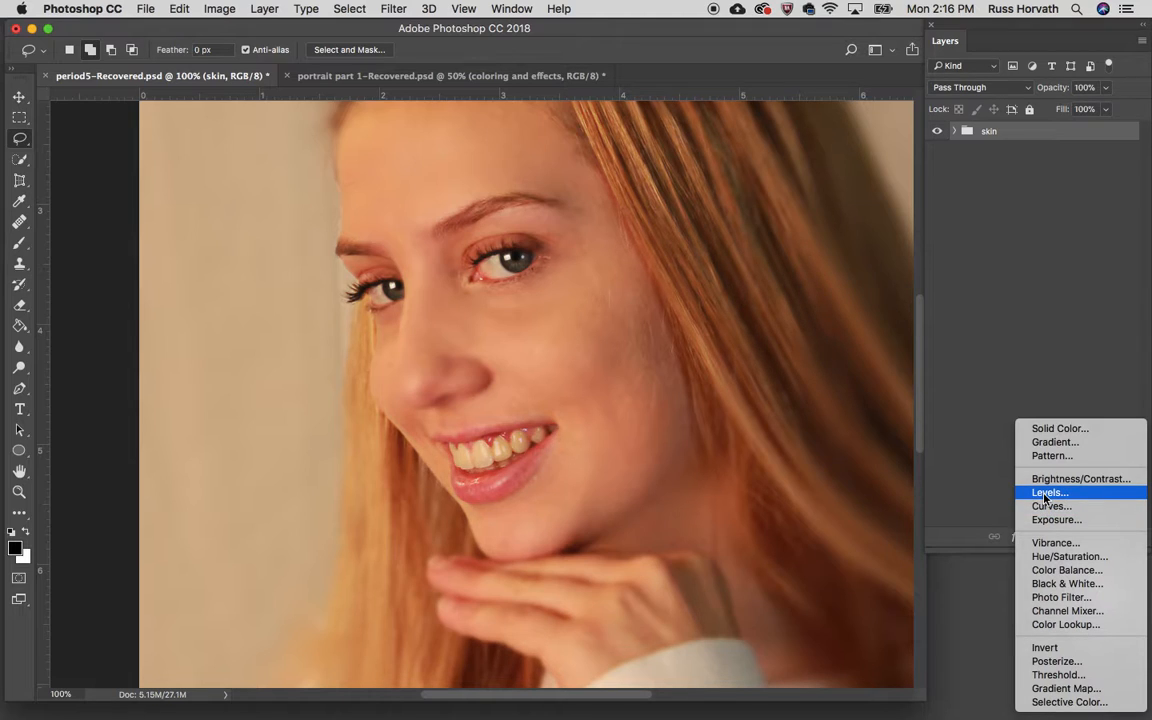
{"action": "left_click", "coordinate": [1045, 497]}
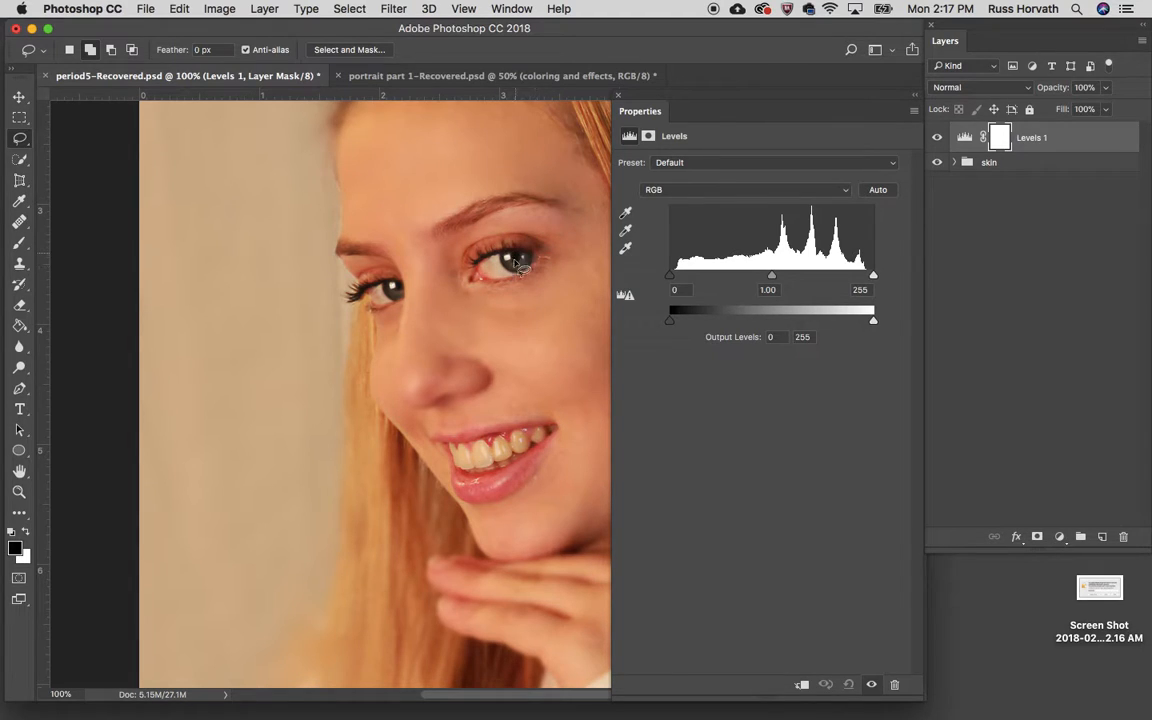
Set the Levels shadow input to 11, midtones to 1.34 and highlights to 140 to strongly brighten the image
{"action": "left_click_drag", "start_coordinate": [670, 282], "coordinate": [679, 283]}
{"action": "left_click_drag", "start_coordinate": [874, 280], "coordinate": [783, 276]}
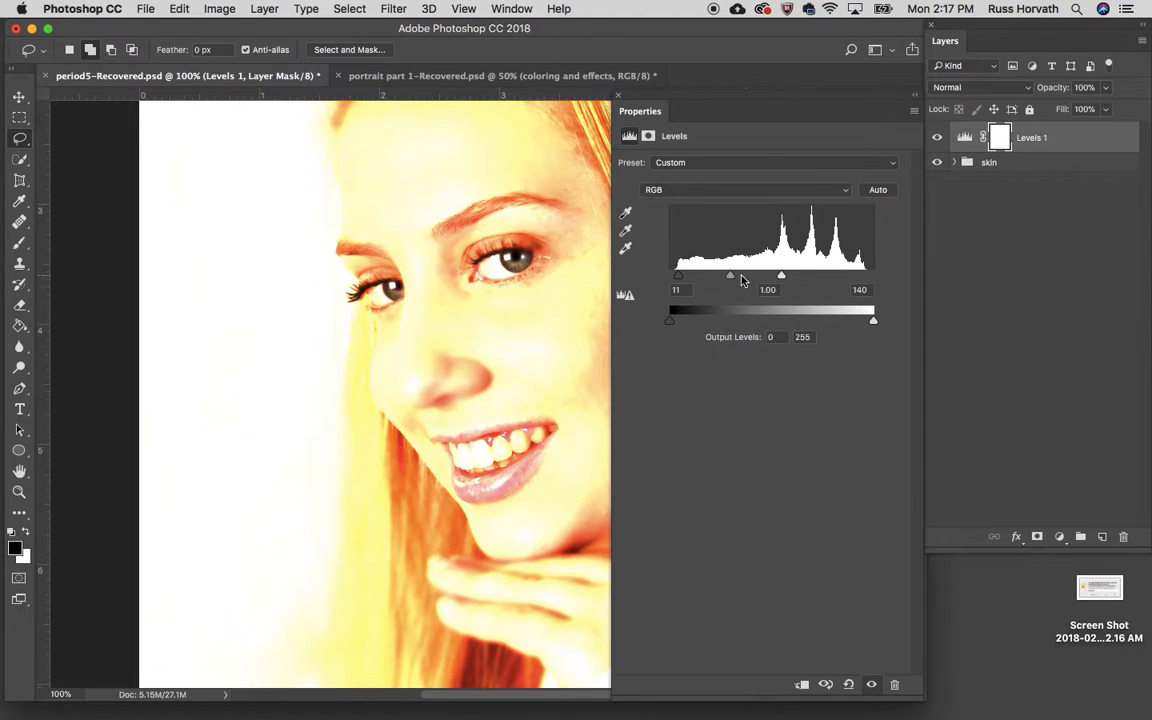
{"action": "left_click_drag", "start_coordinate": [730, 276], "coordinate": [719, 279]}
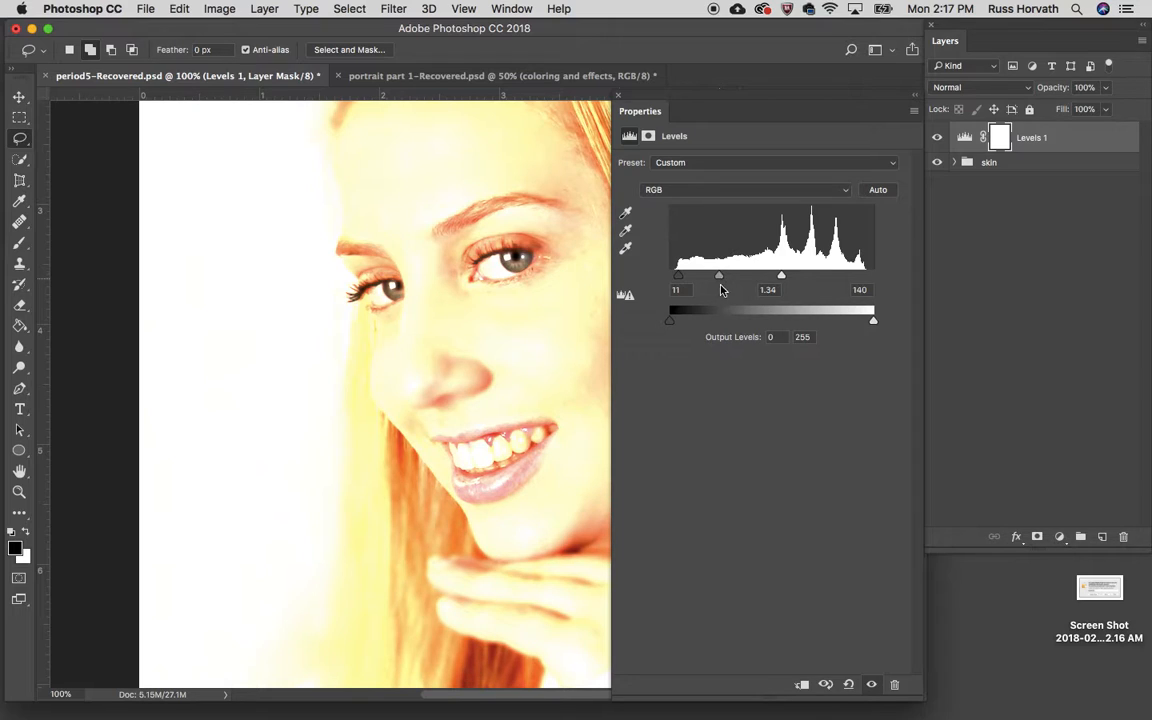
{"action": "left_click", "coordinate": [617, 97]}
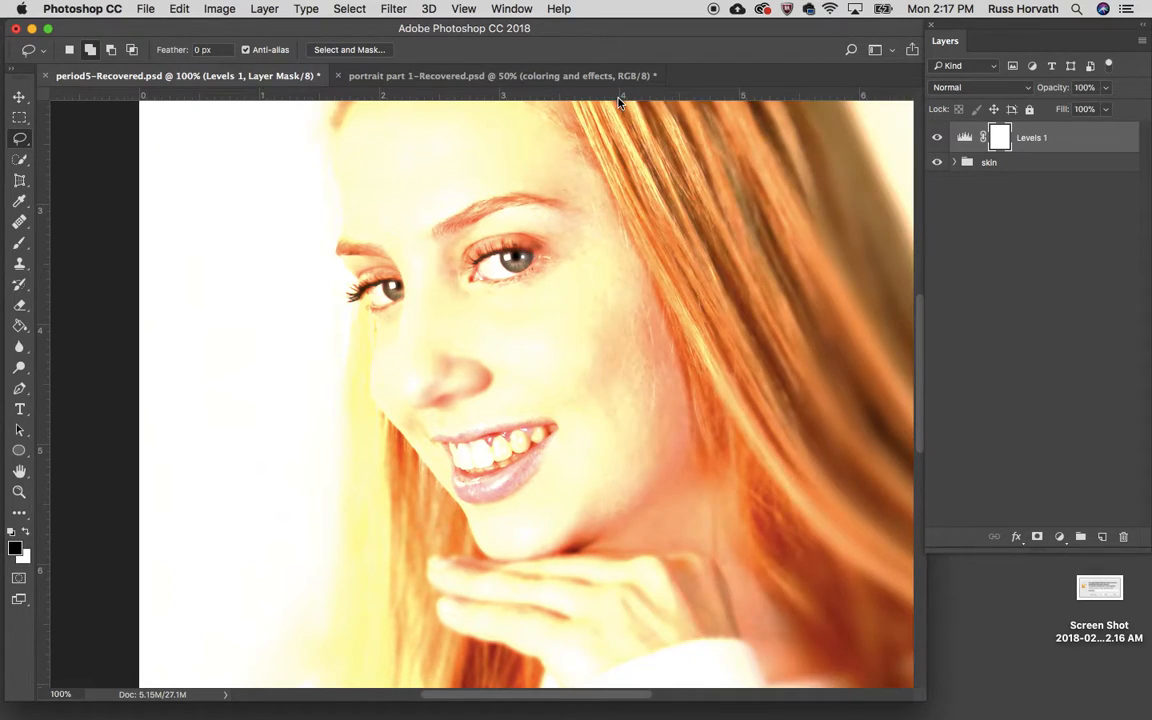
Fill the Levels layer's mask with black at 100% opacity in Normal mode
{"action": "left_click", "coordinate": [1041, 140]}
{"action": "left_click", "coordinate": [1002, 140]}
{"action": "left_click", "coordinate": [180, 10]}
{"action": "left_click", "coordinate": [187, 262]}
{"action": "left_click", "coordinate": [180, 9]}
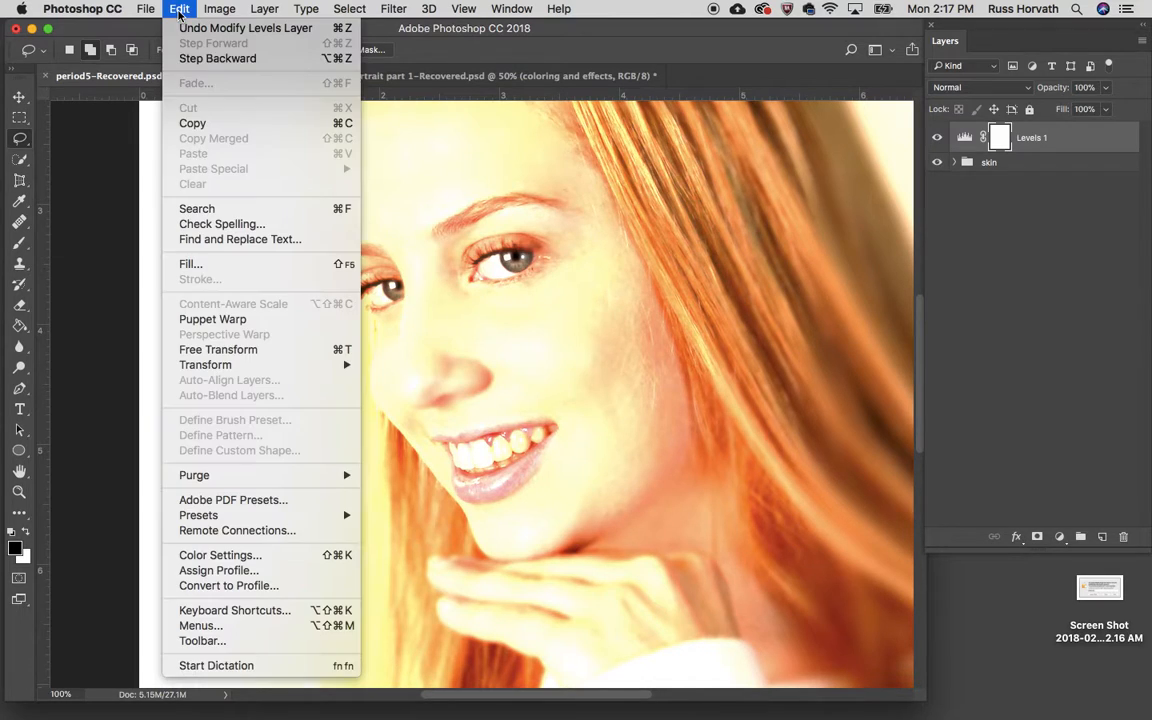
{"action": "left_click", "coordinate": [187, 265]}
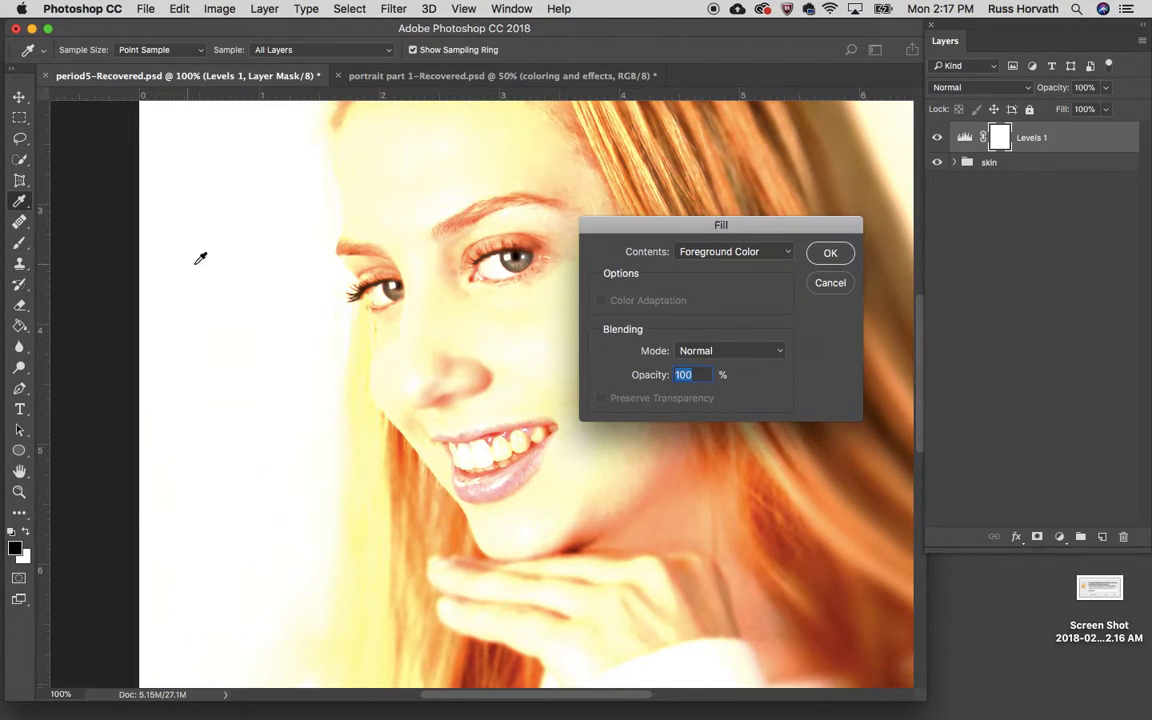
{"action": "left_click", "coordinate": [712, 252]}
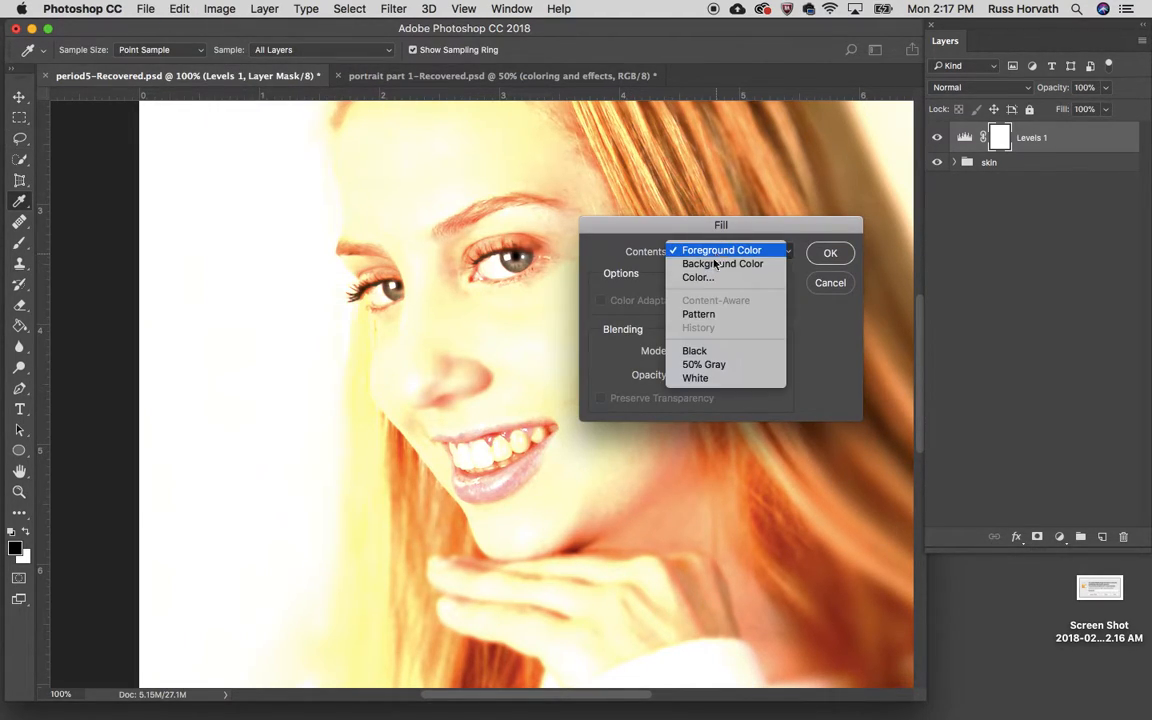
{"action": "left_click", "coordinate": [700, 352]}
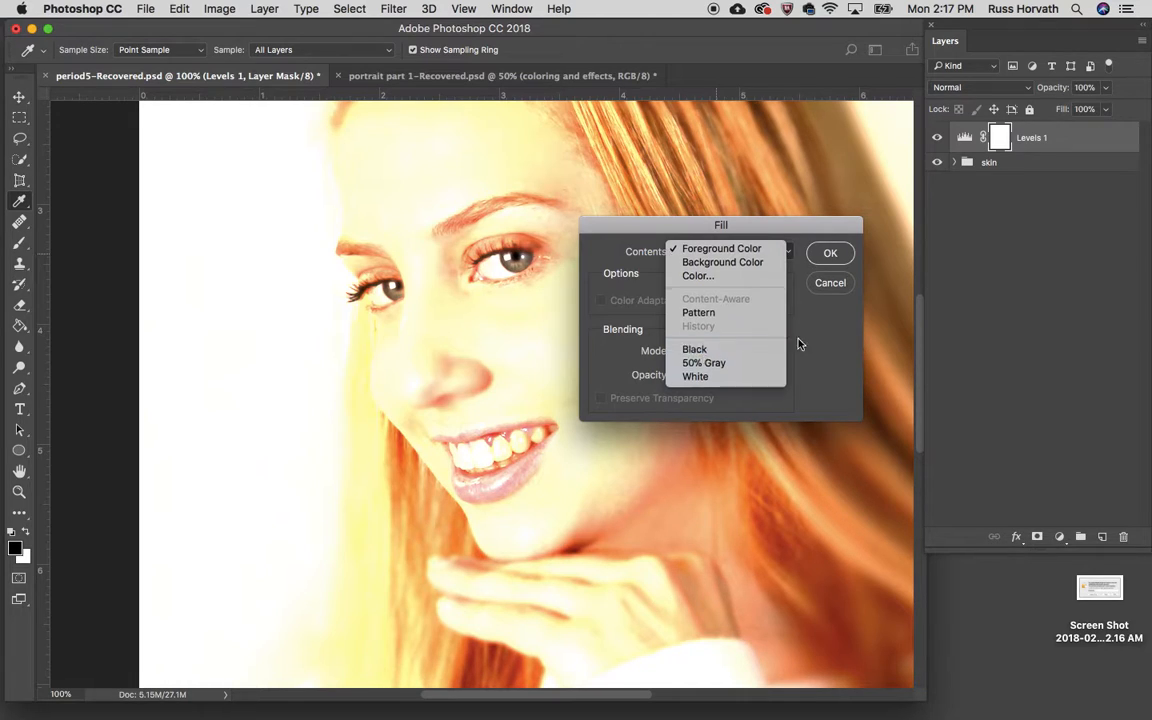
{"action": "left_click", "coordinate": [830, 254]}
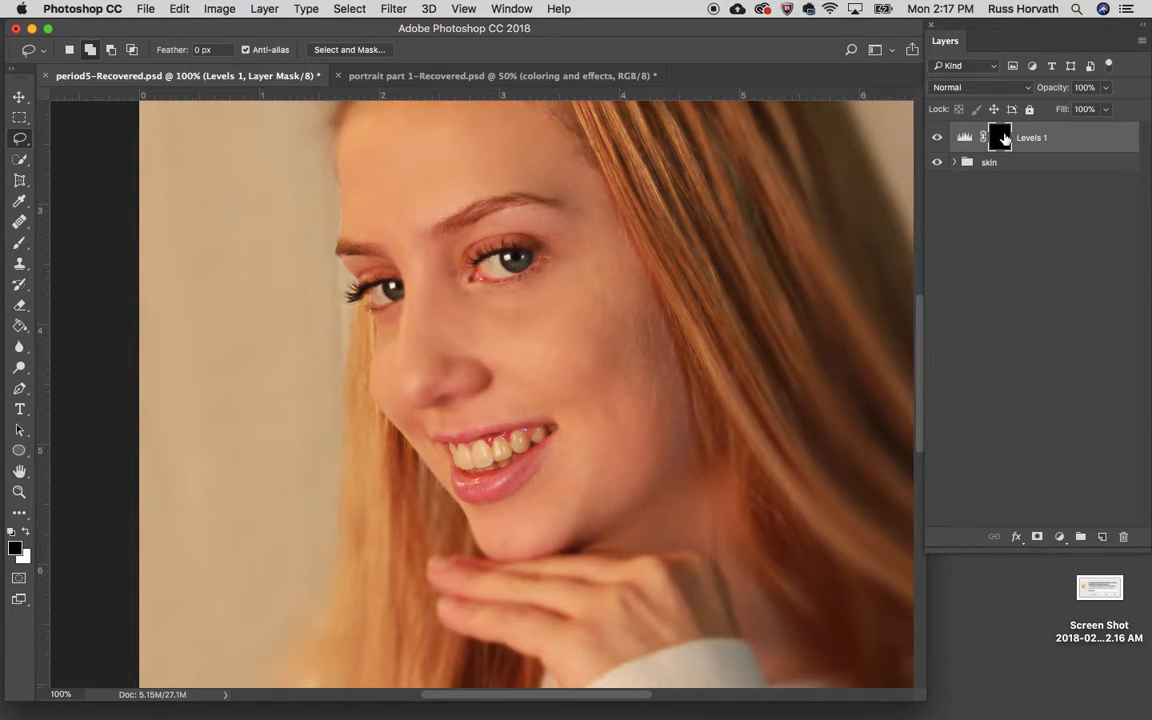
Choose the Brush tool with white as the foreground color and reduce the brush size to 25 px
{"action": "left_click", "coordinate": [19, 242]}
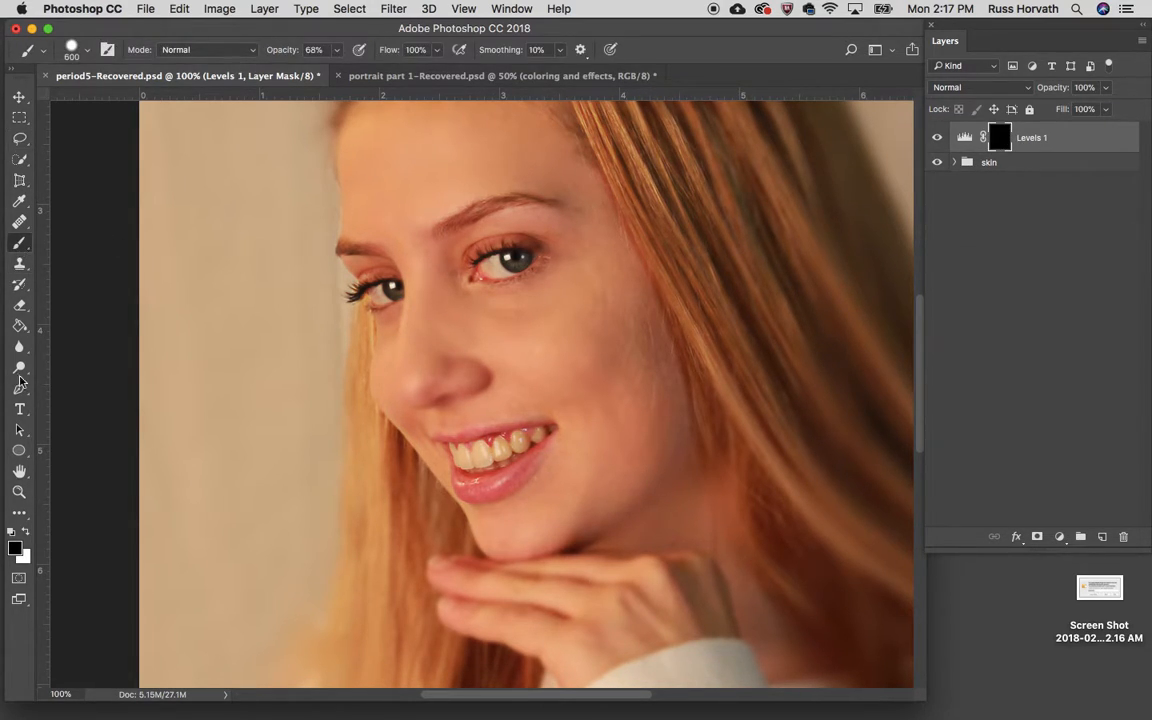
{"action": "key", "text": "x"}
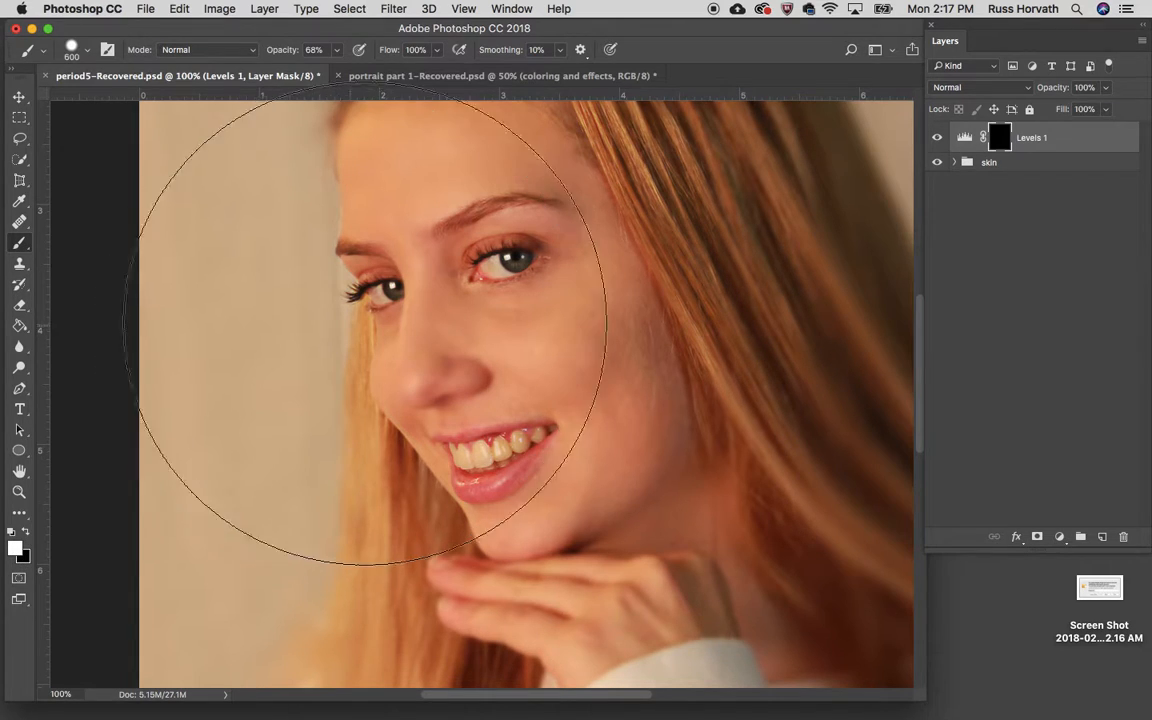
{"action": "key", "text": "bracketleft"}
{"action": "key", "text": "bracketleft"}
{"action": "key", "text": "bracketleft"}
{"action": "key", "text": "bracketleft"}
{"action": "key", "text": "bracketleft"}
{"action": "key", "text": "bracketleft"}
{"action": "key", "text": "bracketleft"}
{"action": "key", "text": "bracketleft"}
{"action": "key", "text": "bracketleft"}
{"action": "key", "text": "bracketleft"}
{"action": "key", "text": "bracketleft"}
{"action": "key", "text": "bracketleft"}
{"action": "key", "text": "bracketleft"}
{"action": "key", "text": "bracketleft"}
{"action": "key", "text": "bracketleft"}
{"action": "key", "text": "bracketleft"}
{"action": "key", "text": "bracketleft"}
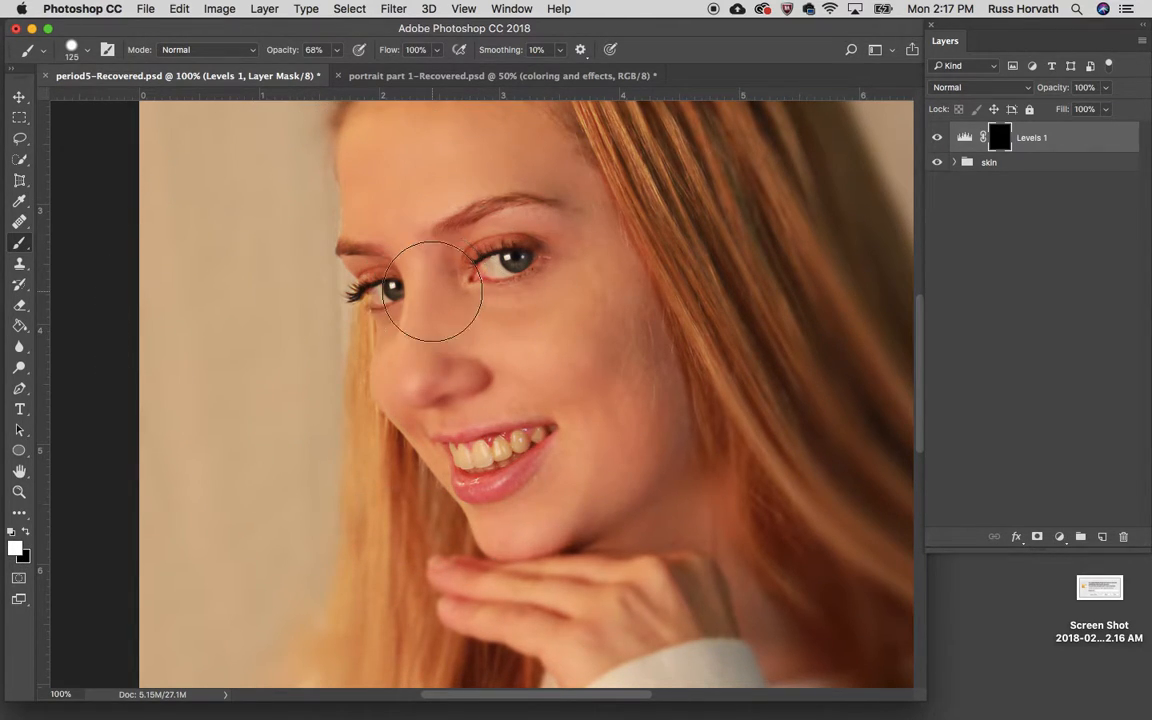
{"action": "key", "text": "bracketleft"}
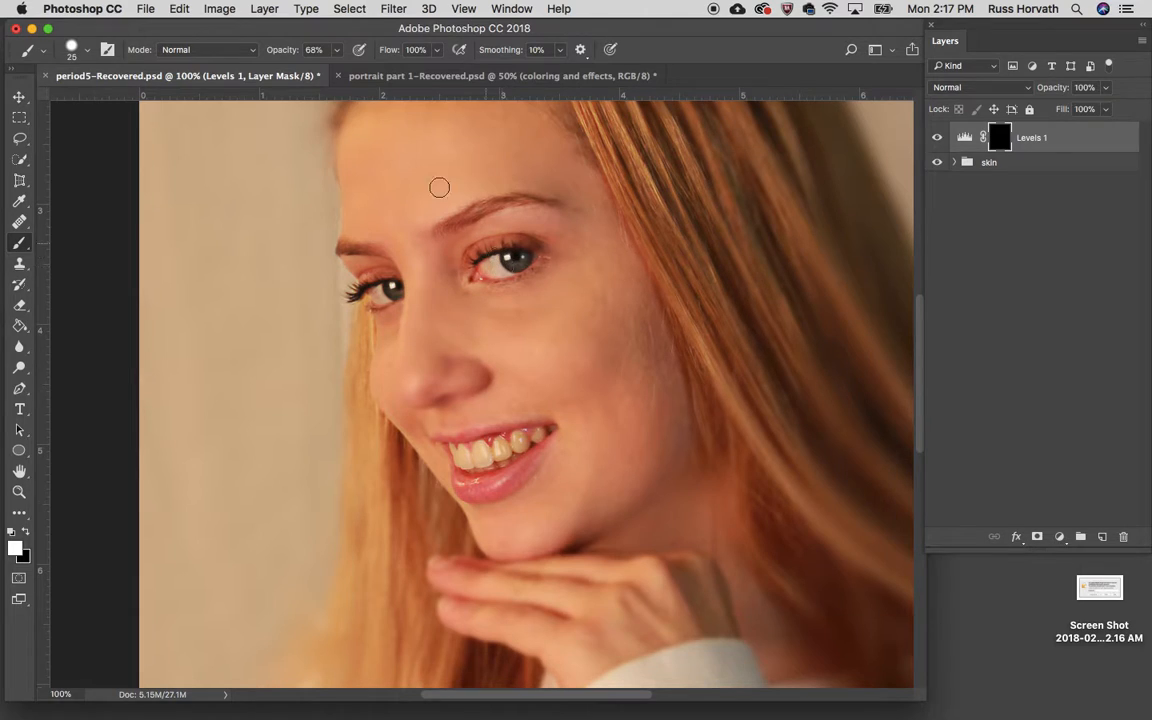
Soften the brush by lowering its hardness and set the brush opacity to 21%
{"action": "left_click", "coordinate": [77, 55]}
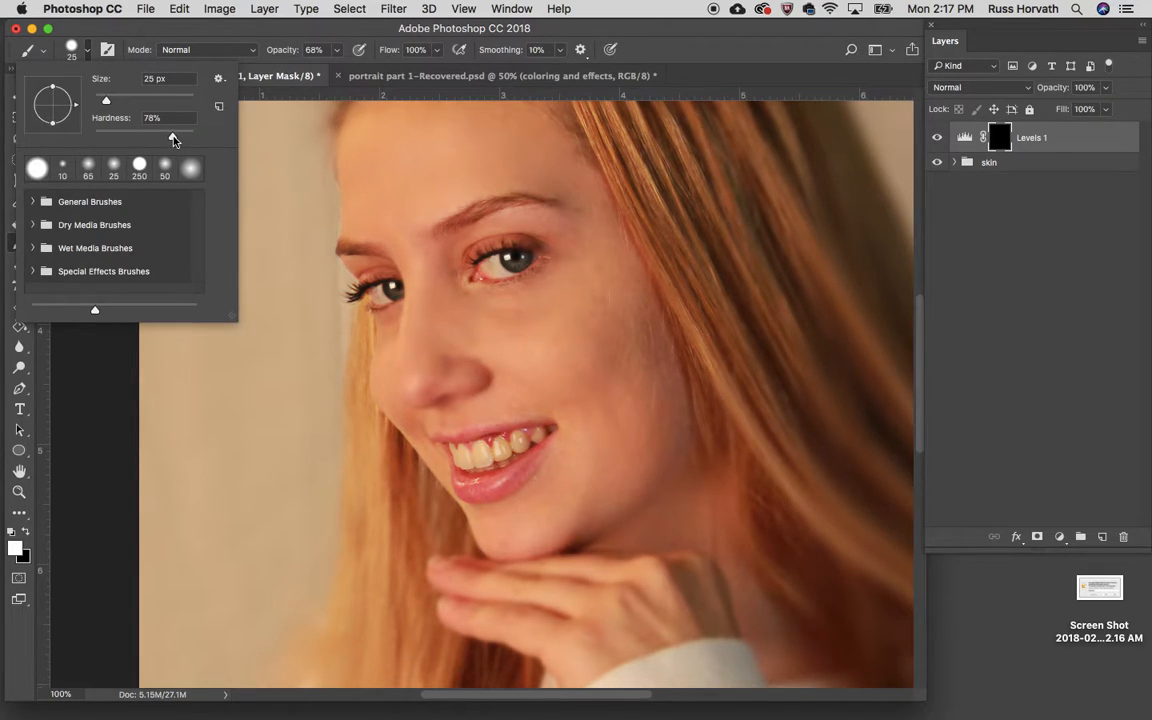
{"action": "left_click_drag", "start_coordinate": [173, 139], "coordinate": [147, 139]}
{"action": "left_click", "coordinate": [337, 52]}
{"action": "mouse_move", "coordinate": [337, 58]}
{"action": "left_mouse_down"}
{"action": "mouse_move", "coordinate": [279, 70]}
{"action": "mouse_move", "coordinate": [301, 73]}
{"action": "left_mouse_up"}
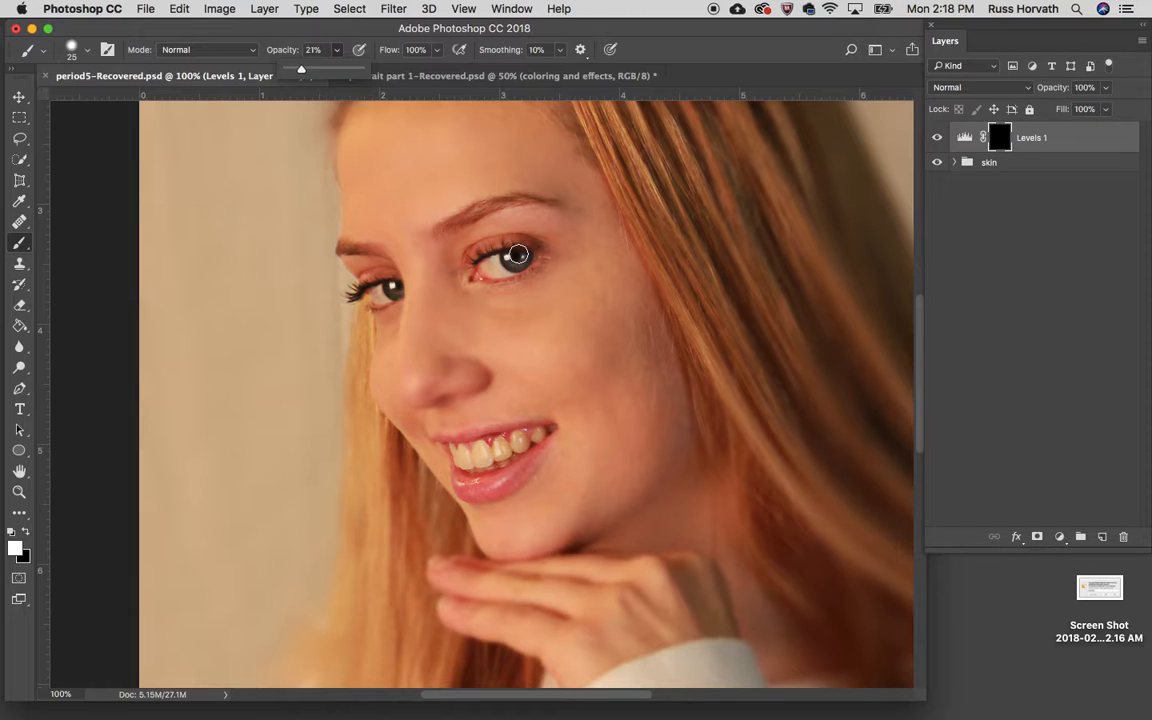
Shrink the brush to 15 px and paint white over the irises of both eyes on the Levels mask
{"action": "key", "text": "bracketleft"}
{"action": "key", "text": "super+plus"}
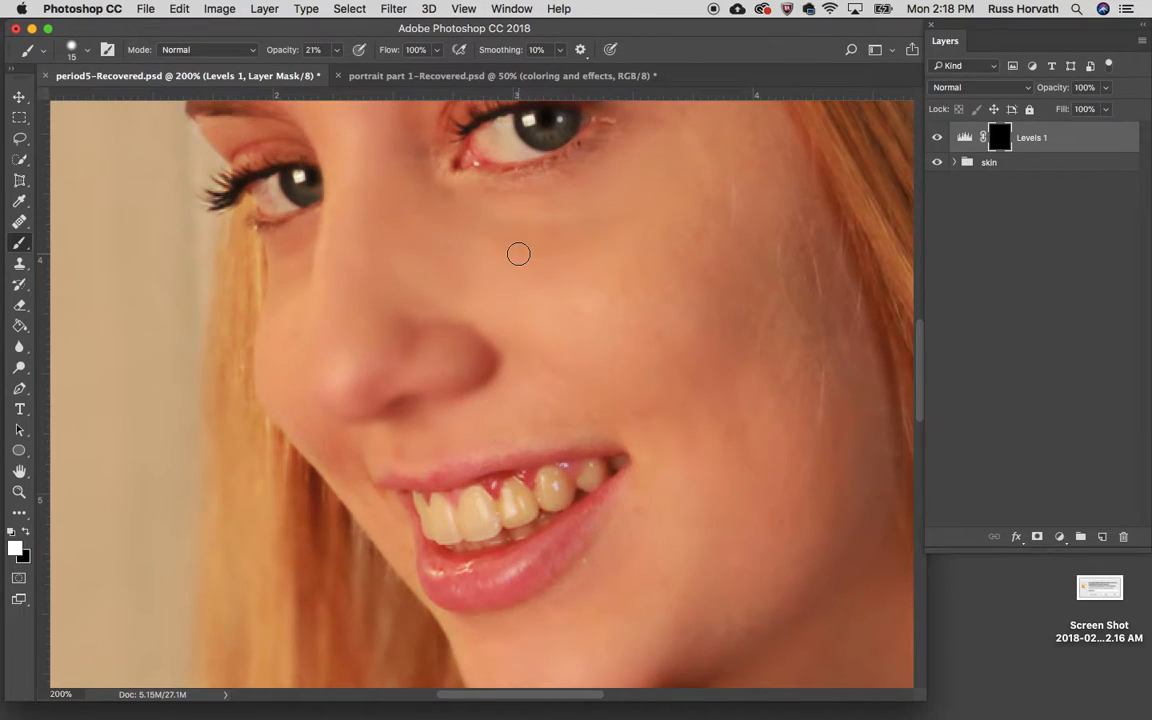
{"action": "scroll", "coordinate": [532, 206], "scroll_direction": "up", "scroll_amount": 5}
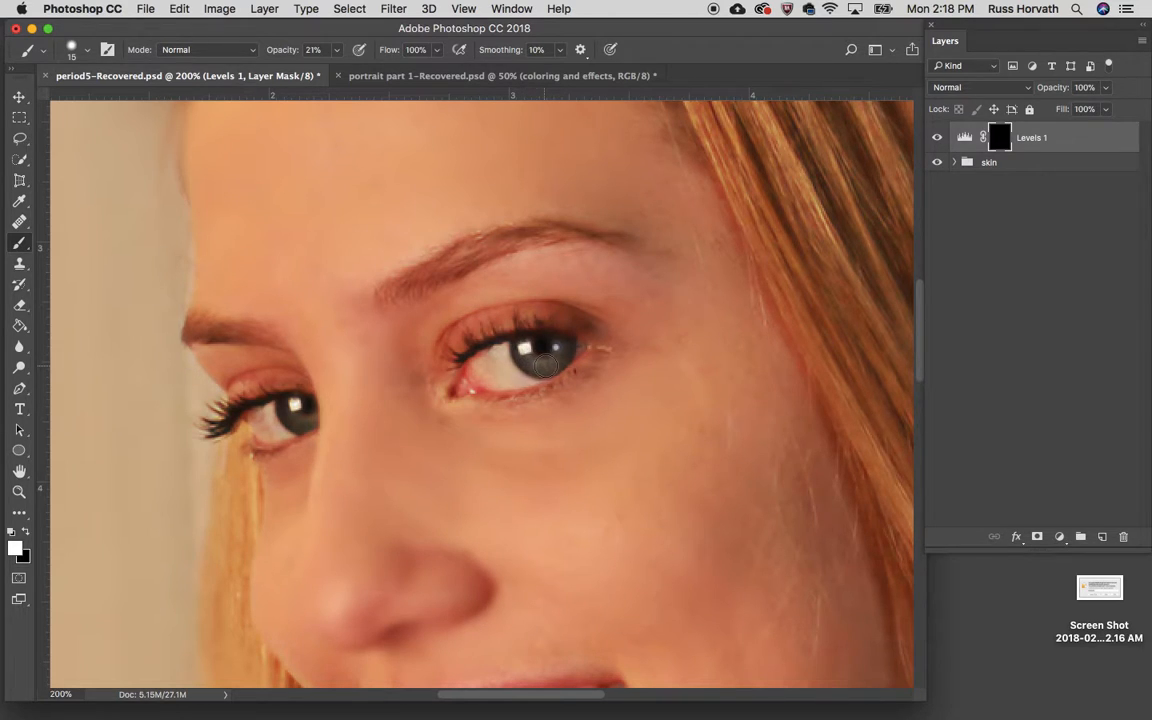
{"action": "left_click_drag", "start_coordinate": [268, 403], "coordinate": [286, 405]}
{"action": "left_click", "coordinate": [301, 419]}
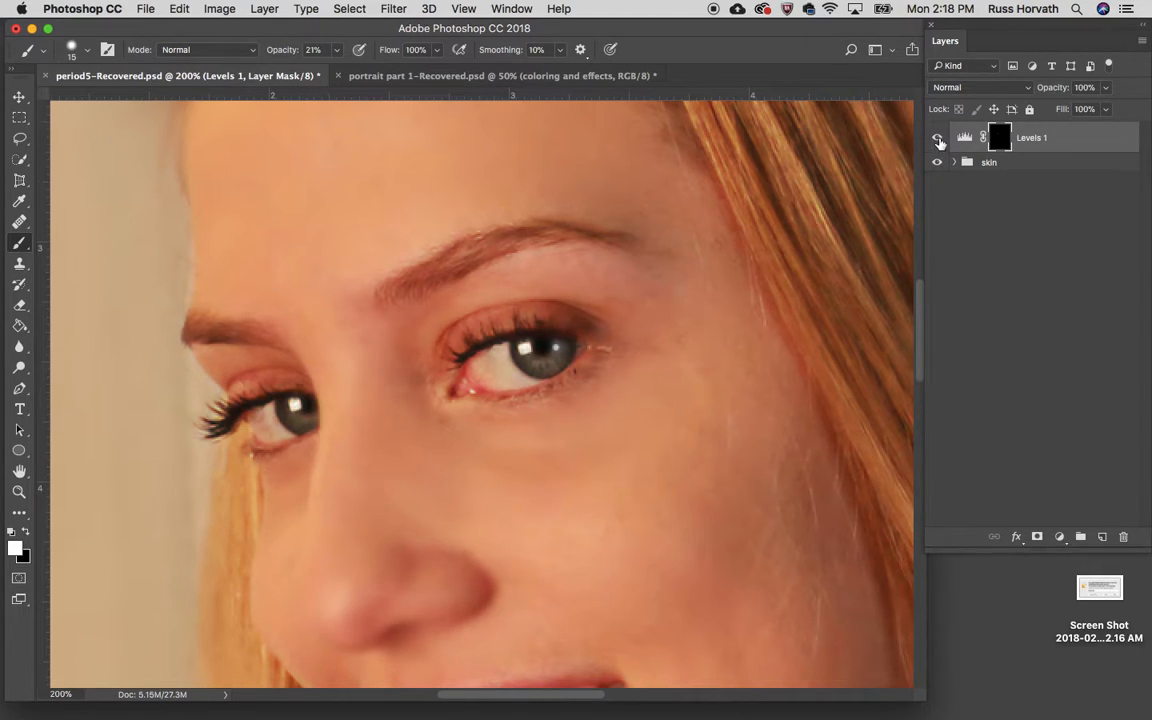
Toggle the Levels layer's visibility to compare the eyes before and after brightening, up close and in the whole portrait
{"action": "left_click", "coordinate": [938, 139]}
{"action": "left_click", "coordinate": [938, 139]}
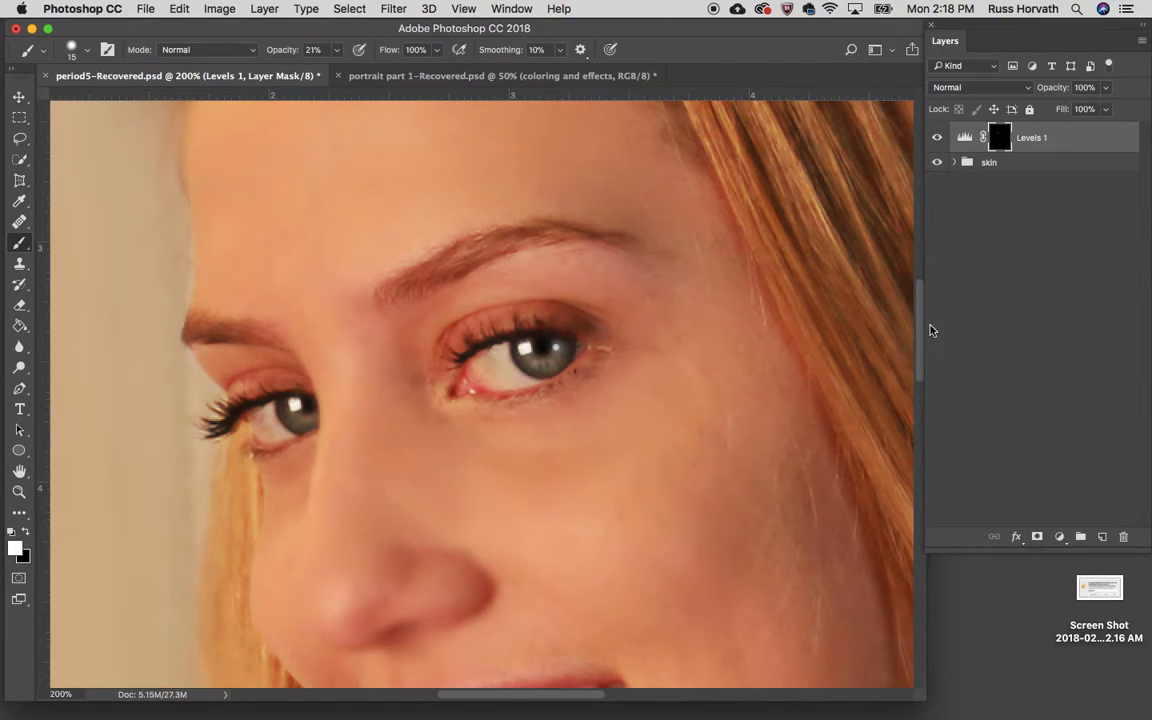
{"action": "left_click", "coordinate": [938, 138]}
{"action": "left_click", "coordinate": [938, 138]}
{"action": "left_click", "coordinate": [938, 138]}
{"action": "left_click", "coordinate": [938, 138]}
{"action": "left_click", "coordinate": [938, 138]}
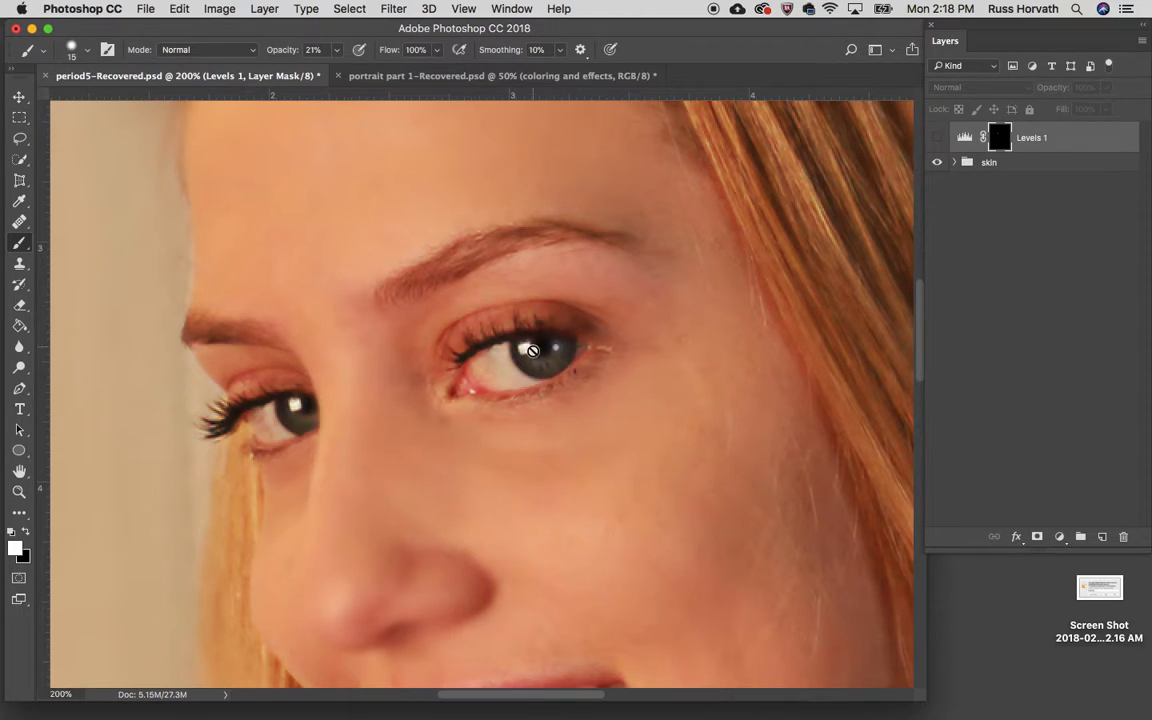
{"action": "left_click", "coordinate": [938, 138]}
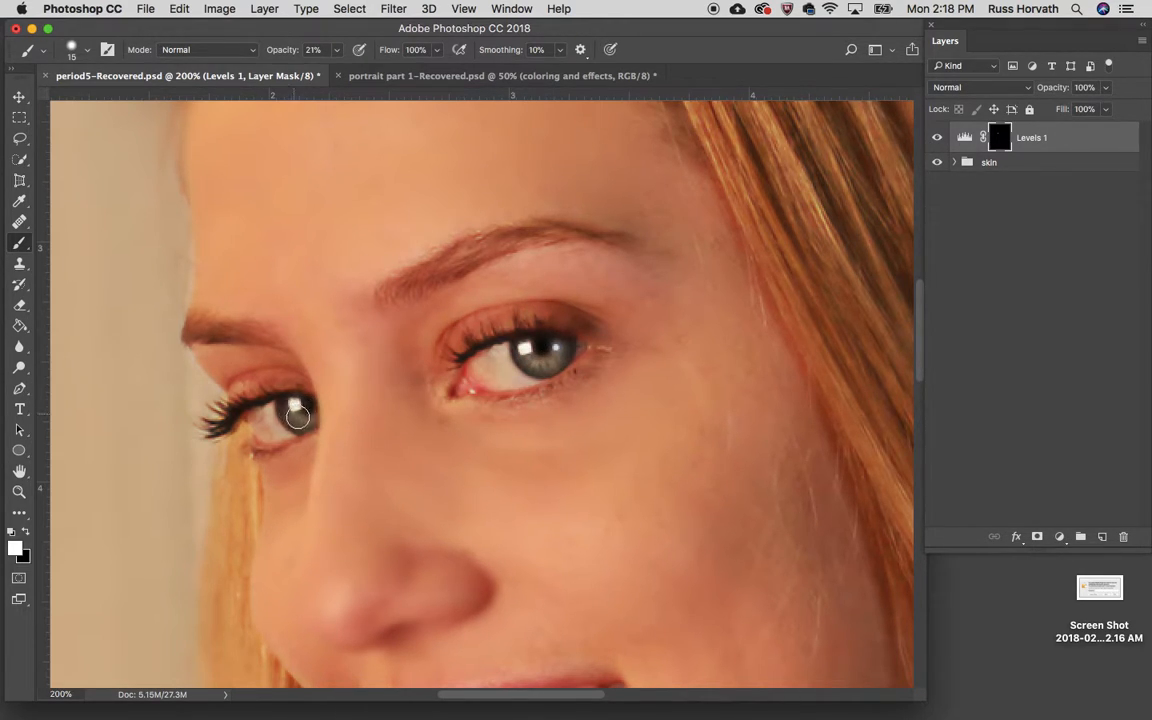
{"action": "key", "text": "super+0"}
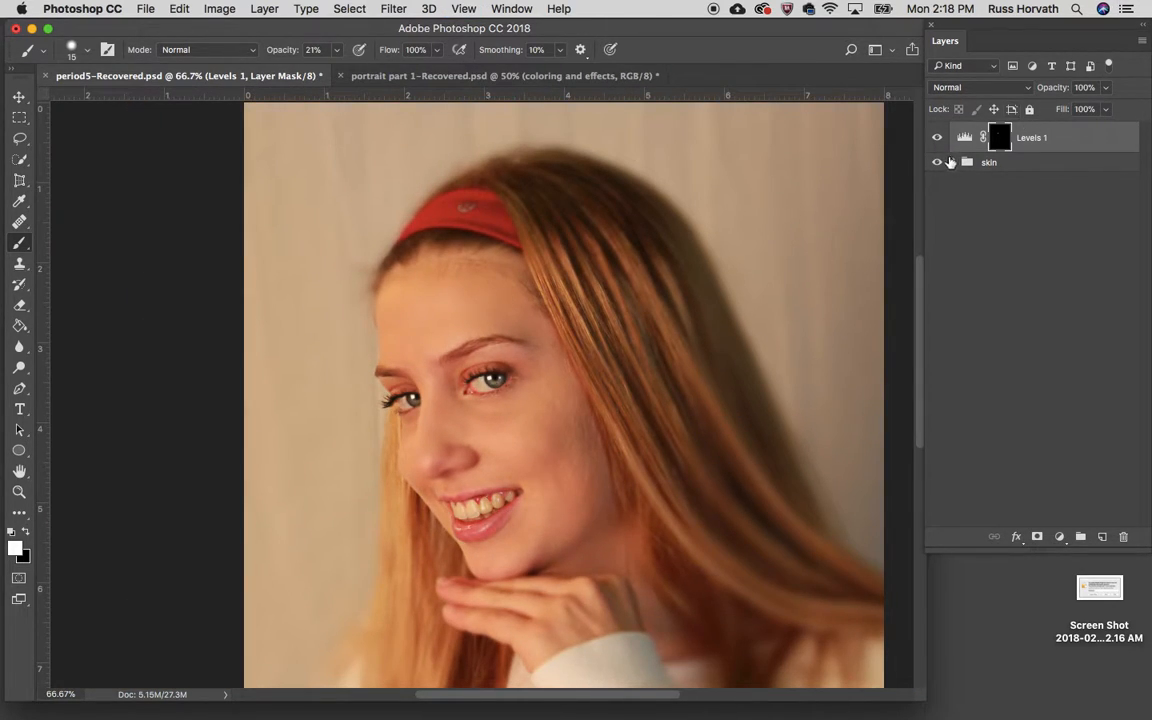
{"action": "left_click", "coordinate": [937, 138]}
{"action": "left_click", "coordinate": [938, 140]}
Lower the Levels adjustment layer's opacity to 87%
{"action": "left_click", "coordinate": [964, 137]}
{"action": "left_click", "coordinate": [1106, 88]}
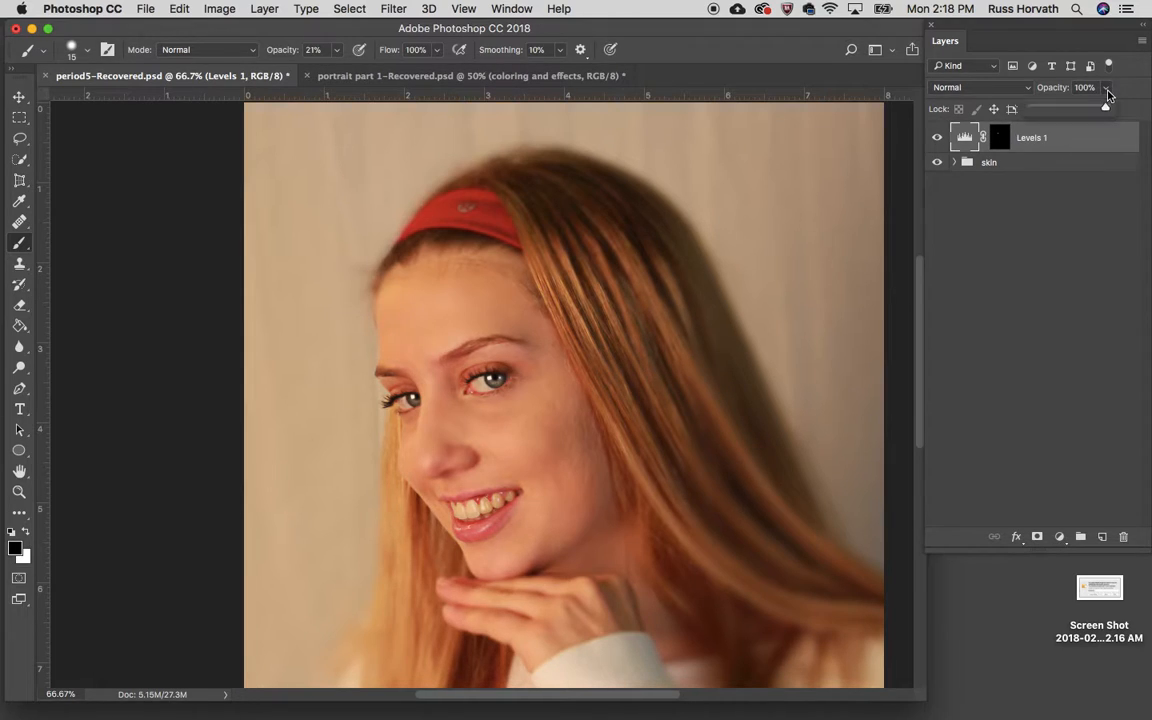
{"action": "left_click_drag", "start_coordinate": [1107, 111], "coordinate": [1096, 114]}
{"action": "left_click", "coordinate": [1066, 142]}
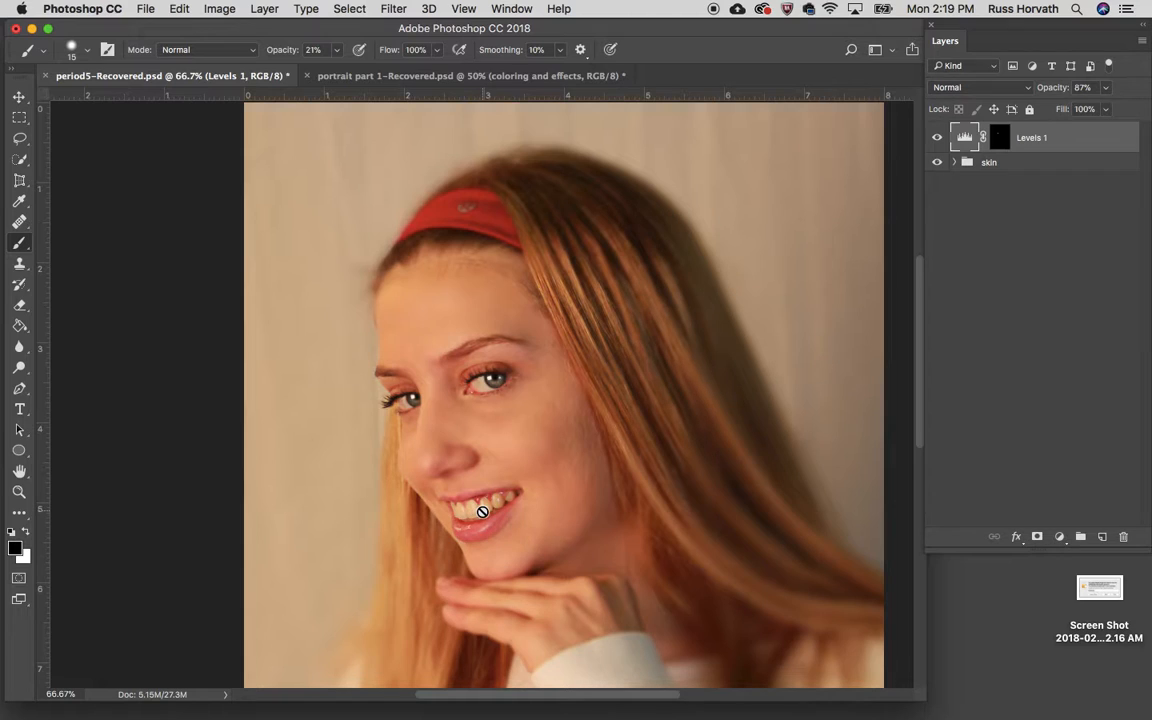
Add a Hue/Saturation adjustment layer above Levels 1 and lower its saturation to -82
{"action": "left_click", "coordinate": [1060, 538]}
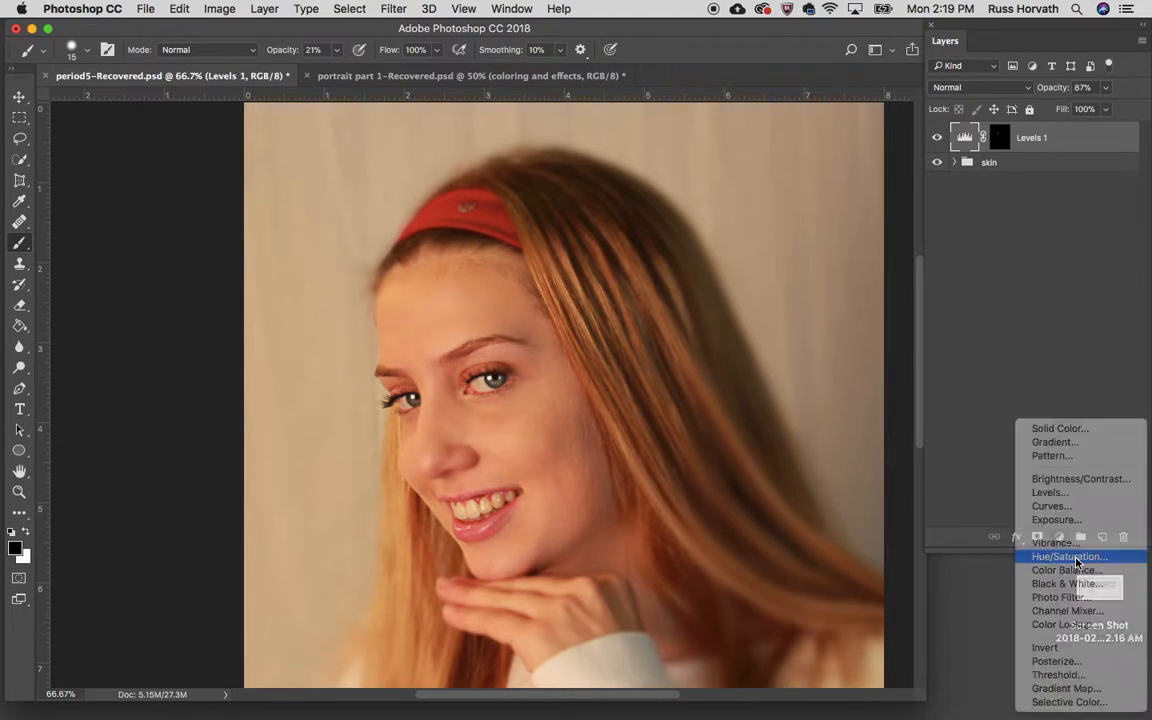
{"action": "left_click", "coordinate": [1072, 557]}
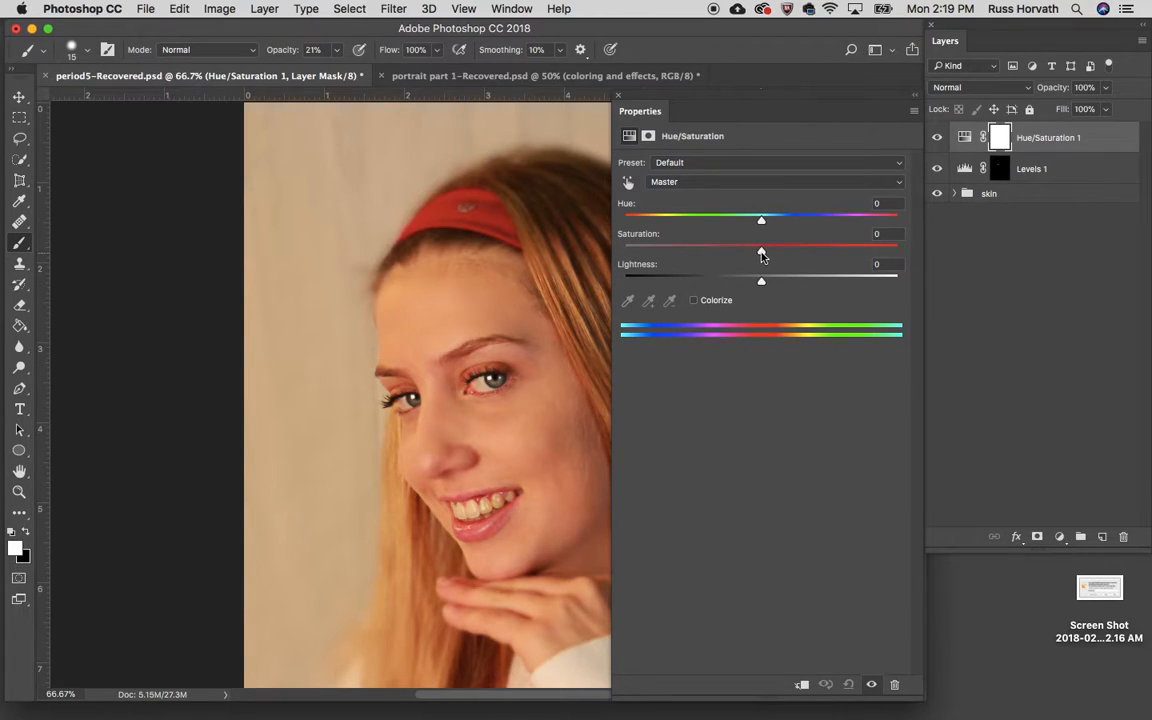
{"action": "left_click_drag", "start_coordinate": [761, 251], "coordinate": [645, 255]}
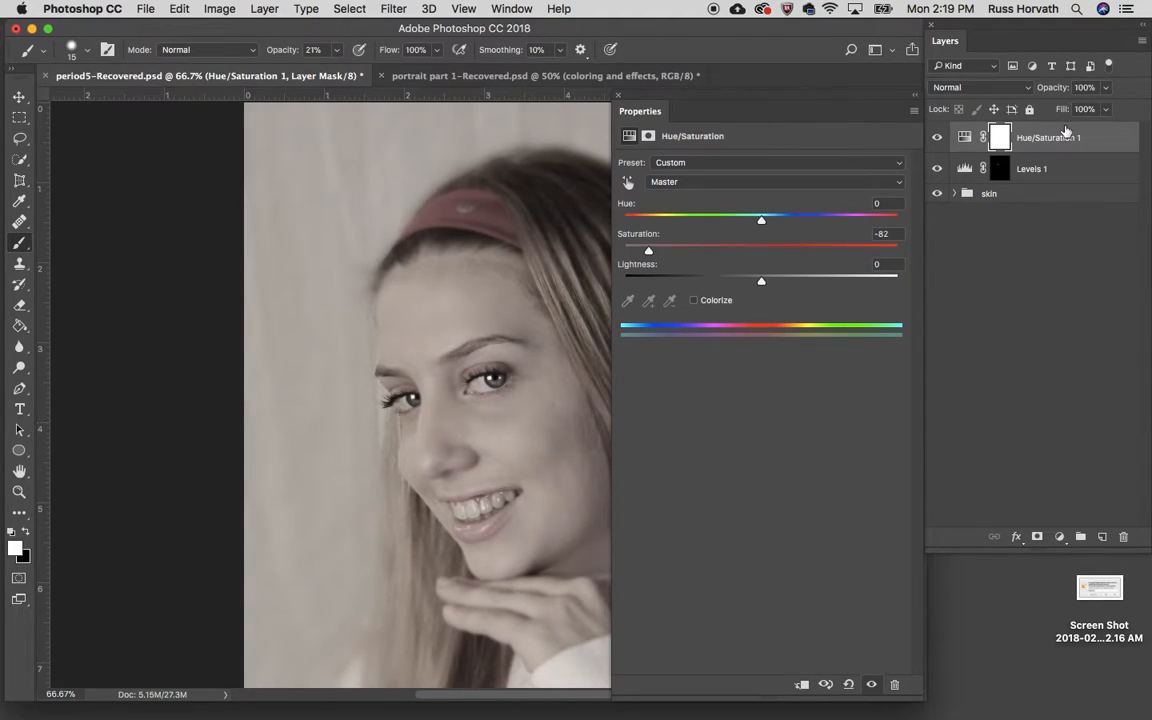
Fill the Hue/Saturation layer's mask with black to hide the desaturation, and close its properties
{"action": "left_click", "coordinate": [1000, 137]}
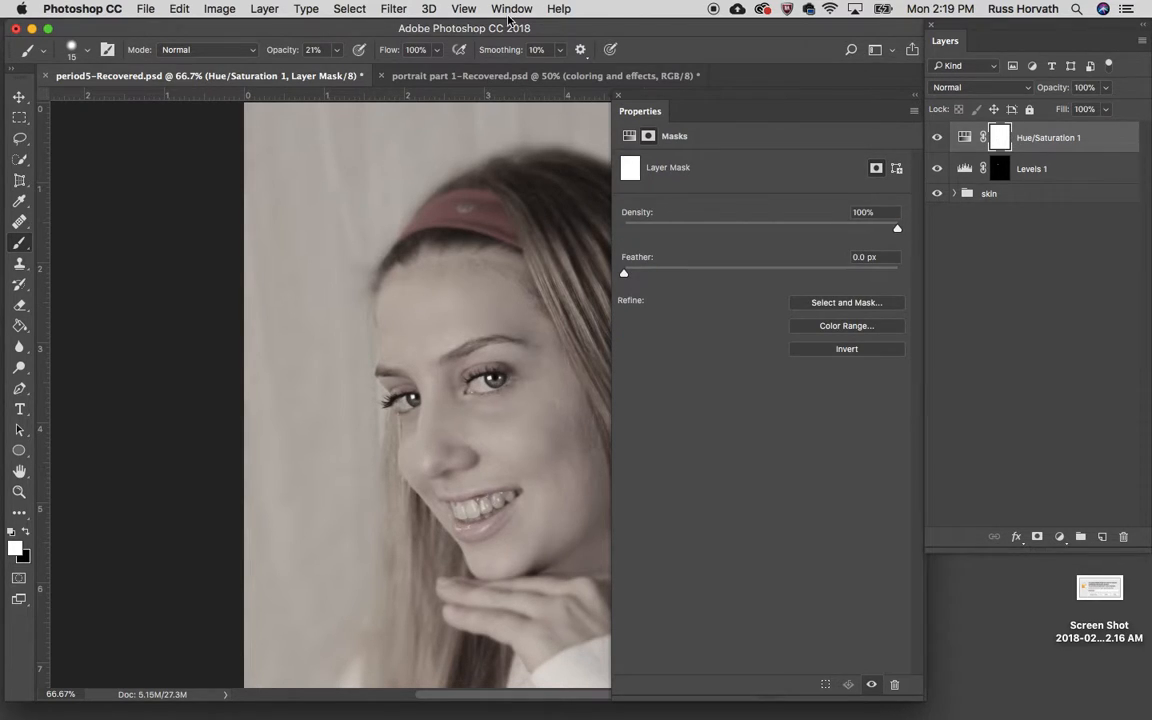
{"action": "left_click", "coordinate": [183, 9]}
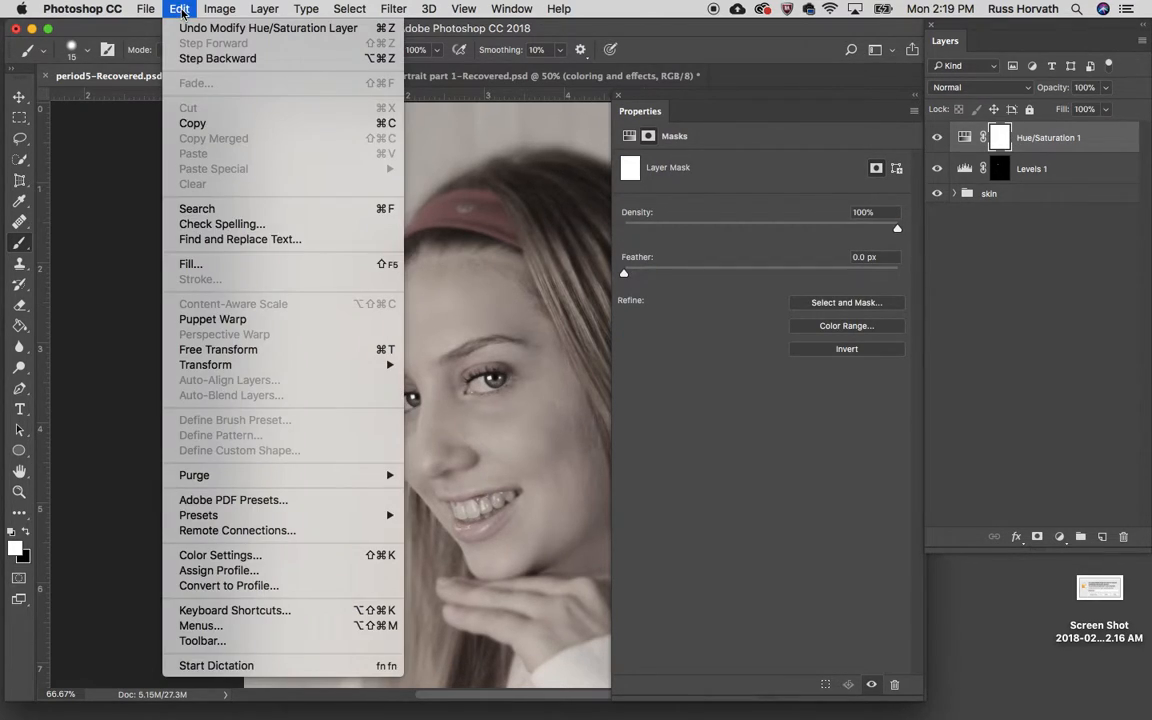
{"action": "left_click", "coordinate": [186, 259]}
{"action": "left_click", "coordinate": [700, 252]}
{"action": "left_click", "coordinate": [680, 252]}
{"action": "left_click", "coordinate": [831, 253]}
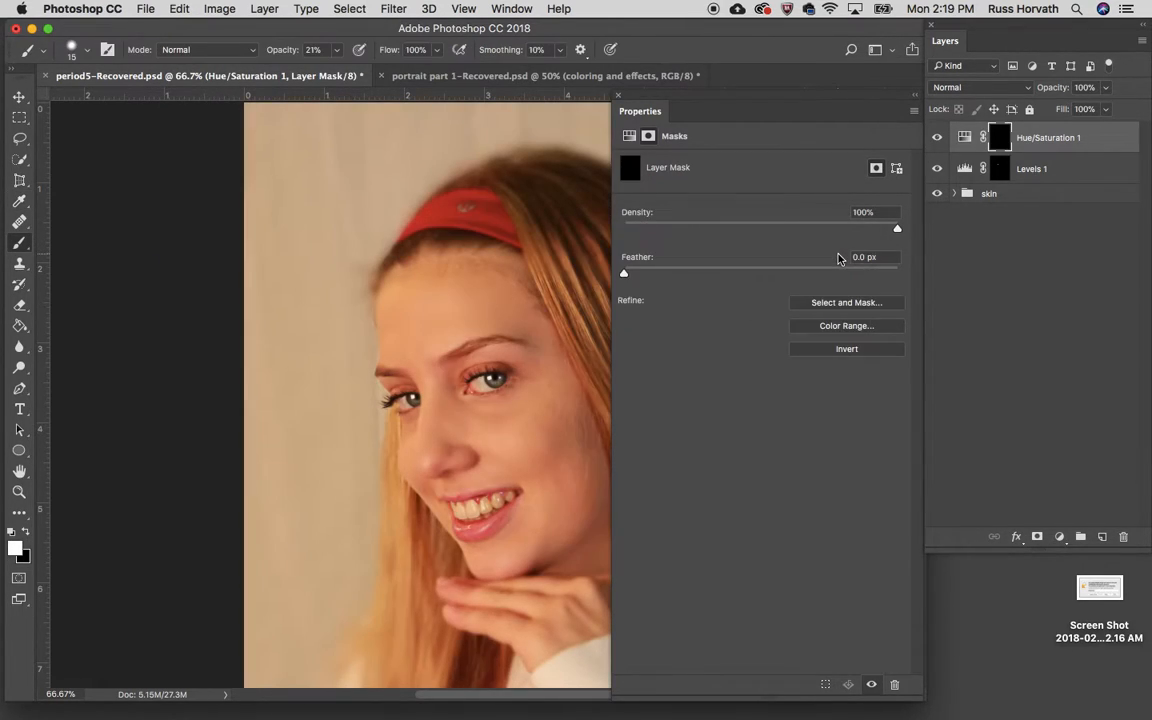
{"action": "left_click", "coordinate": [618, 95]}
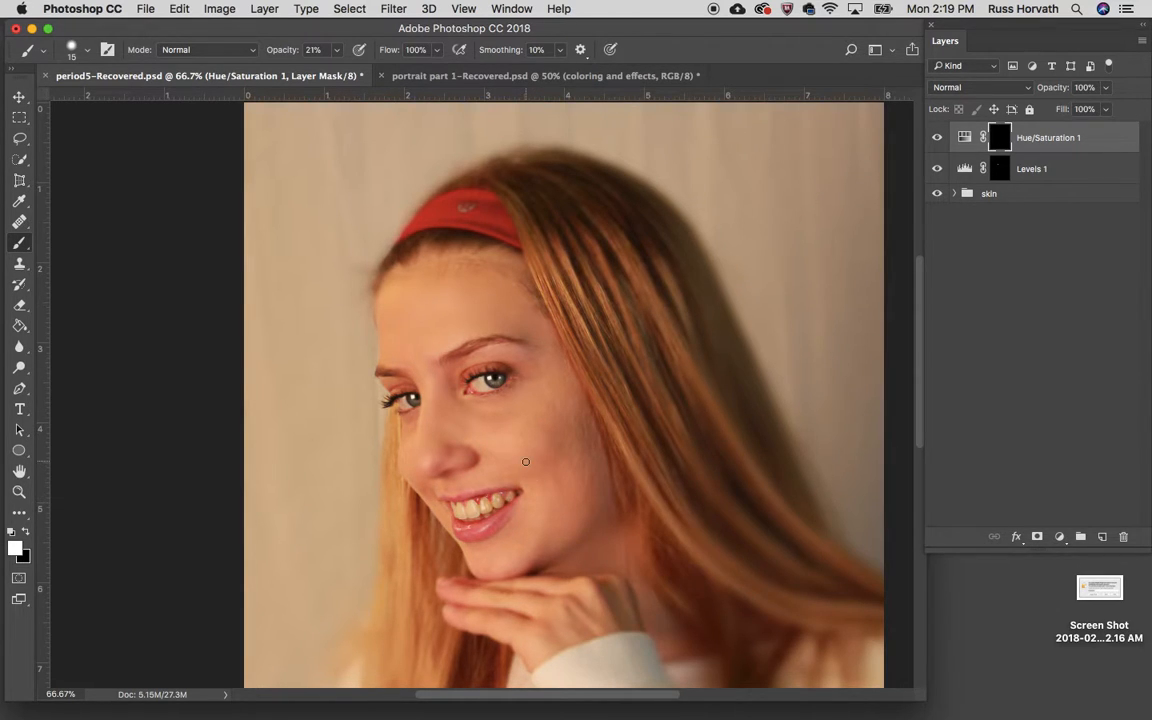
Shrink the brush to 6 px and paint white over the teeth on the Hue/Saturation mask
{"action": "key", "text": "super+plus"}
{"action": "key", "text": "super+plus"}
{"action": "key", "text": "super+plus"}
{"action": "left_click_drag", "start_coordinate": [507, 545], "coordinate": [521, 296]}
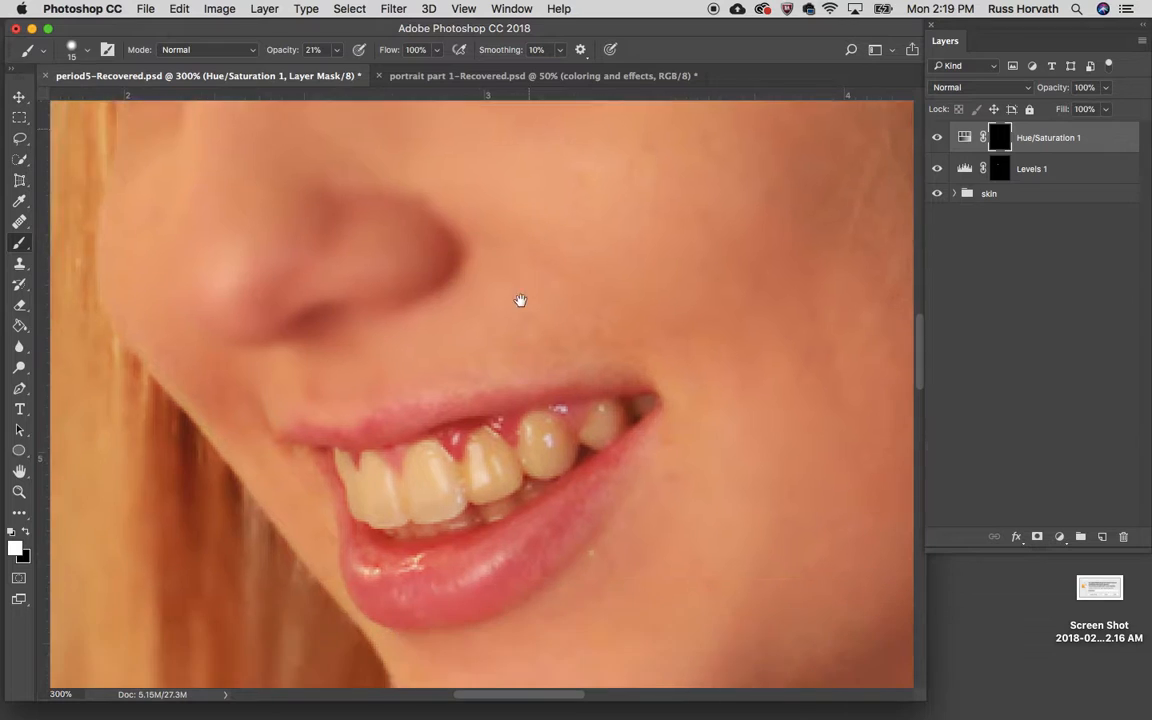
{"action": "scroll", "coordinate": [521, 296], "scroll_direction": "down", "scroll_amount": 5}
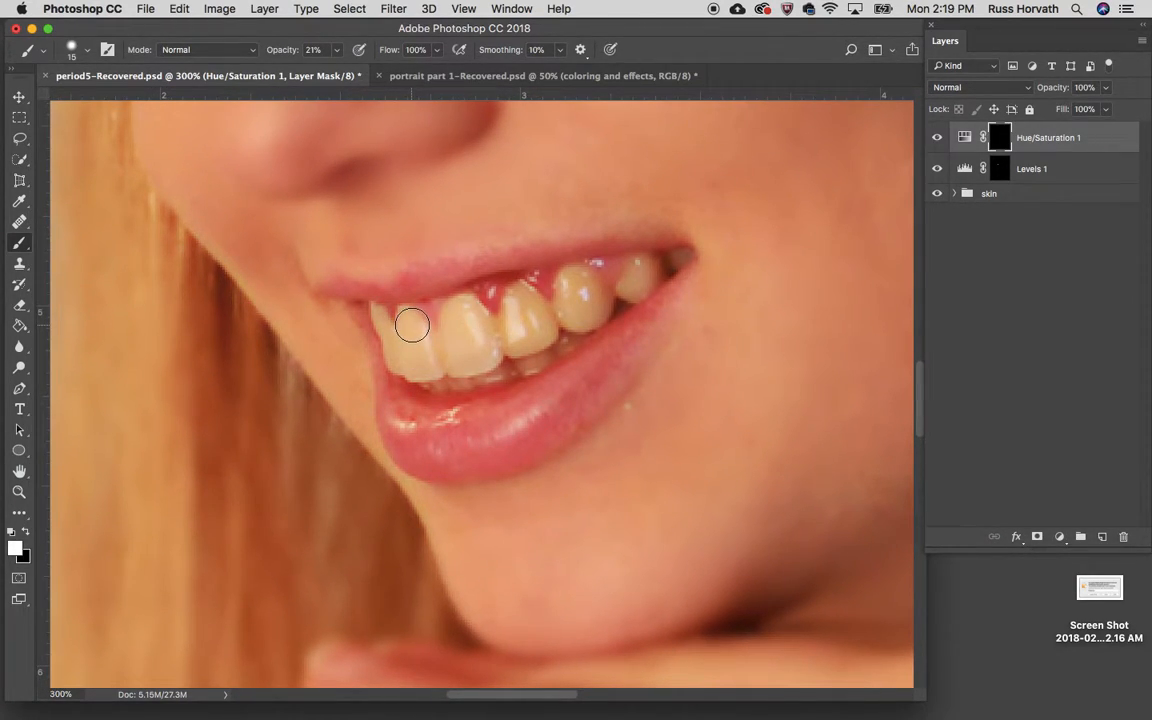
{"action": "key", "text": "bracketleft"}
{"action": "key", "text": "bracketleft"}
{"action": "mouse_move", "coordinate": [423, 361]}
{"action": "left_mouse_down"}
{"action": "mouse_move", "coordinate": [417, 329]}
{"action": "mouse_move", "coordinate": [425, 370]}
{"action": "mouse_move", "coordinate": [404, 366]}
{"action": "mouse_move", "coordinate": [386, 328]}
{"action": "mouse_move", "coordinate": [399, 353]}
{"action": "mouse_move", "coordinate": [432, 360]}
{"action": "mouse_move", "coordinate": [440, 350]}
{"action": "mouse_move", "coordinate": [444, 369]}
{"action": "mouse_move", "coordinate": [452, 358]}
{"action": "mouse_move", "coordinate": [433, 340]}
{"action": "mouse_move", "coordinate": [448, 339]}
{"action": "mouse_move", "coordinate": [460, 310]}
{"action": "mouse_move", "coordinate": [485, 349]}
{"action": "mouse_move", "coordinate": [464, 346]}
{"action": "mouse_move", "coordinate": [476, 333]}
{"action": "mouse_move", "coordinate": [491, 346]}
{"action": "mouse_move", "coordinate": [447, 347]}
{"action": "mouse_move", "coordinate": [438, 360]}
{"action": "mouse_move", "coordinate": [509, 349]}
{"action": "mouse_move", "coordinate": [522, 294]}
{"action": "mouse_move", "coordinate": [545, 332]}
{"action": "mouse_move", "coordinate": [520, 348]}
{"action": "mouse_move", "coordinate": [523, 302]}
{"action": "mouse_move", "coordinate": [492, 339]}
{"action": "mouse_move", "coordinate": [468, 321]}
{"action": "mouse_move", "coordinate": [469, 336]}
{"action": "mouse_move", "coordinate": [462, 310]}
{"action": "mouse_move", "coordinate": [487, 341]}
{"action": "mouse_move", "coordinate": [456, 319]}
{"action": "mouse_move", "coordinate": [449, 352]}
{"action": "mouse_move", "coordinate": [462, 310]}
{"action": "mouse_move", "coordinate": [481, 334]}
{"action": "mouse_move", "coordinate": [469, 346]}
{"action": "mouse_move", "coordinate": [496, 344]}
{"action": "mouse_move", "coordinate": [523, 324]}
{"action": "mouse_move", "coordinate": [518, 296]}
{"action": "mouse_move", "coordinate": [522, 343]}
{"action": "mouse_move", "coordinate": [499, 325]}
{"action": "mouse_move", "coordinate": [521, 297]}
{"action": "mouse_move", "coordinate": [535, 303]}
{"action": "mouse_move", "coordinate": [522, 298]}
{"action": "mouse_move", "coordinate": [540, 324]}
{"action": "mouse_move", "coordinate": [519, 345]}
{"action": "mouse_move", "coordinate": [522, 321]}
{"action": "mouse_move", "coordinate": [574, 295]}
{"action": "mouse_move", "coordinate": [563, 298]}
{"action": "mouse_move", "coordinate": [584, 311]}
{"action": "mouse_move", "coordinate": [595, 295]}
{"action": "mouse_move", "coordinate": [516, 257]}
{"action": "mouse_move", "coordinate": [575, 256]}
{"action": "mouse_move", "coordinate": [627, 288]}
{"action": "mouse_move", "coordinate": [600, 262]}
{"action": "mouse_move", "coordinate": [586, 265]}
{"action": "mouse_move", "coordinate": [569, 322]}
{"action": "mouse_move", "coordinate": [525, 331]}
{"action": "mouse_move", "coordinate": [490, 370]}
{"action": "mouse_move", "coordinate": [434, 382]}
{"action": "mouse_move", "coordinate": [478, 322]}
{"action": "mouse_move", "coordinate": [505, 310]}
{"action": "mouse_move", "coordinate": [566, 335]}
{"action": "mouse_move", "coordinate": [492, 296]}
{"action": "left_mouse_up"}
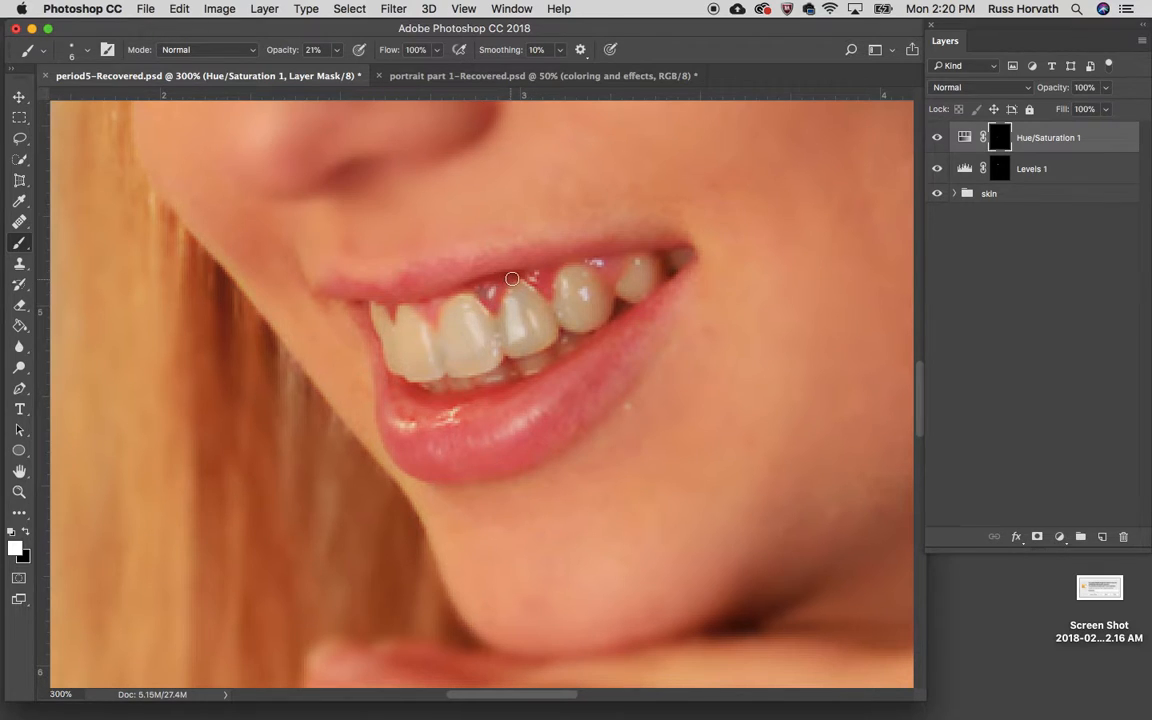
Paint black on the Hue/Saturation mask over the gum between the front teeth to restore its color
{"action": "mouse_move", "coordinate": [509, 276]}
{"action": "left_mouse_down"}
{"action": "mouse_move", "coordinate": [456, 290]}
{"action": "mouse_move", "coordinate": [545, 284]}
{"action": "mouse_move", "coordinate": [491, 295]}
{"action": "left_mouse_up"}
{"action": "key", "text": "x"}
{"action": "left_click_drag", "start_coordinate": [479, 288], "coordinate": [490, 302]}
Switch back to white and paint over the whites of both eyes on the Hue/Saturation mask
{"action": "scroll", "coordinate": [632, 548], "scroll_direction": "up", "scroll_amount": 10}
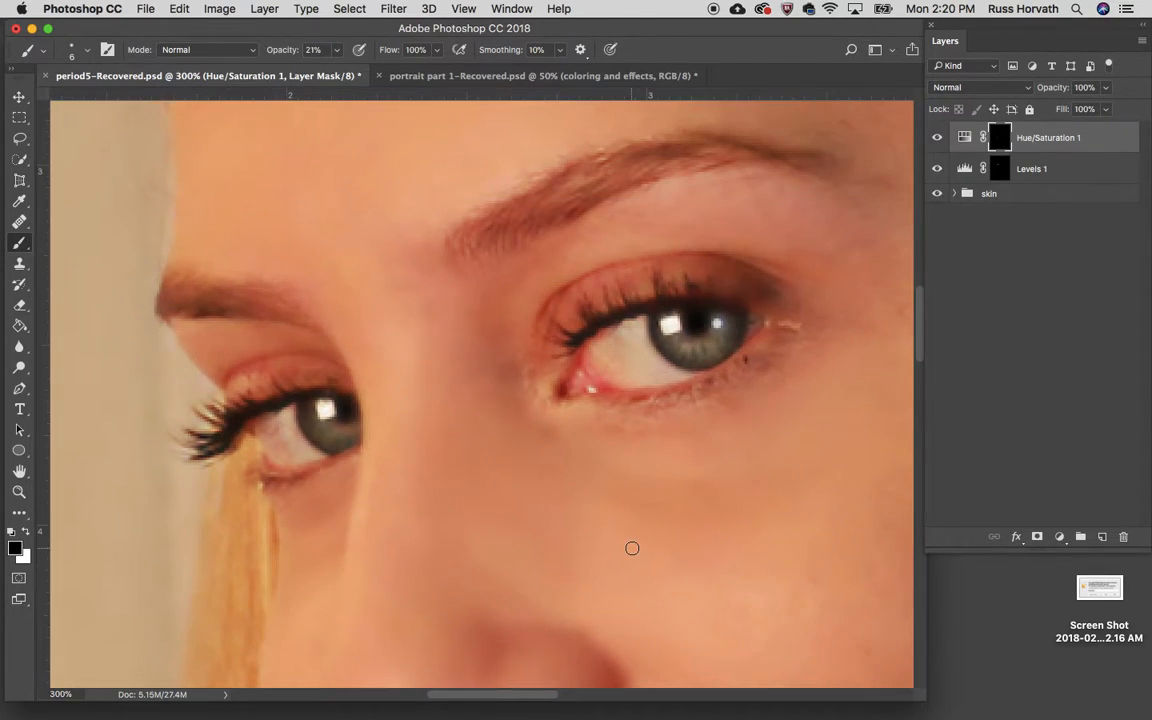
{"action": "left_click", "coordinate": [26, 532]}
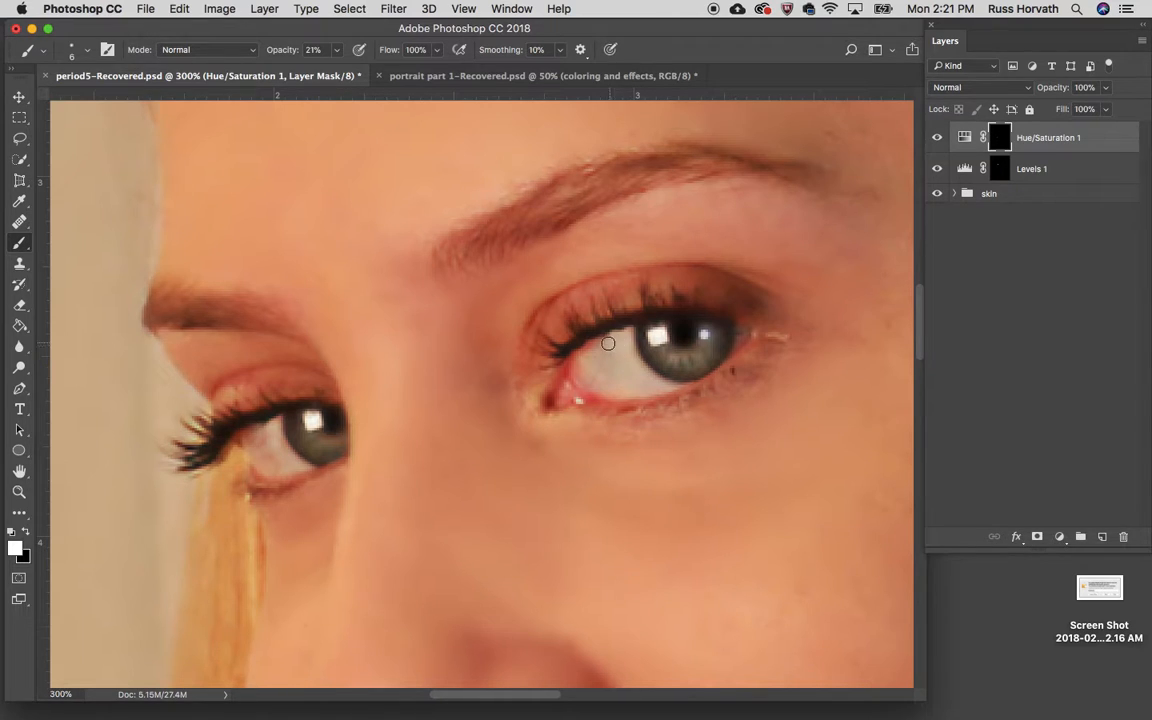
{"action": "mouse_move", "coordinate": [265, 440]}
{"action": "left_mouse_down"}
{"action": "mouse_move", "coordinate": [273, 453]}
{"action": "mouse_move", "coordinate": [278, 443]}
{"action": "mouse_move", "coordinate": [281, 465]}
{"action": "left_mouse_up"}
{"action": "left_click_drag", "start_coordinate": [607, 379], "coordinate": [601, 365]}
On the heal layer in the skin group, retouch the white of the larger eye with a 10 px Healing Brush sampling its clean area
{"action": "left_click", "coordinate": [954, 194]}
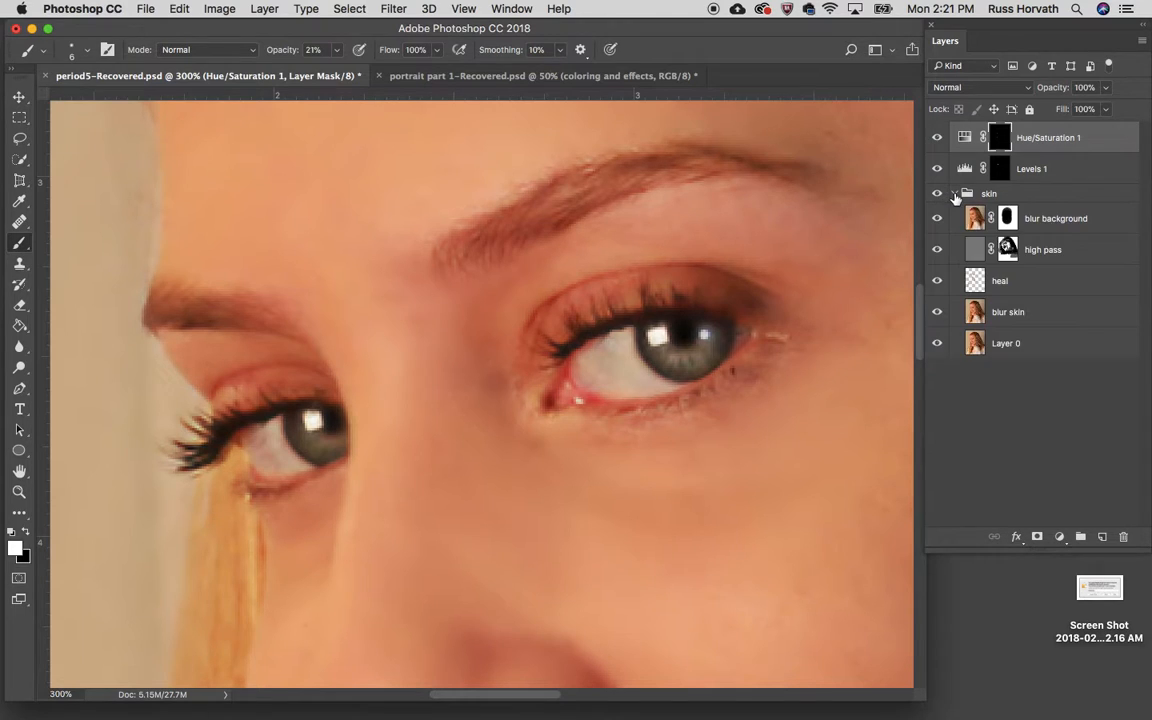
{"action": "left_click", "coordinate": [995, 281]}
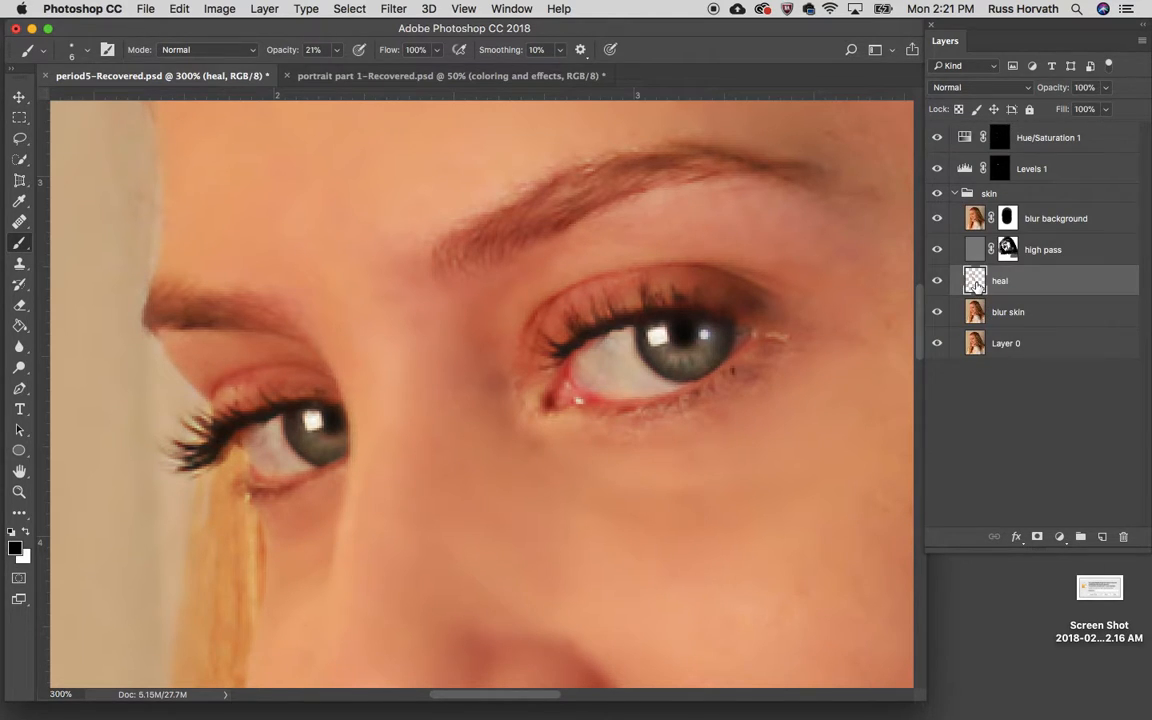
{"action": "left_click", "coordinate": [19, 221]}
{"action": "key", "text": "bracketleft"}
{"action": "key", "text": "bracketleft"}
{"action": "key", "text": "bracketleft"}
{"action": "key", "text": "bracketleft"}
{"action": "key", "text": "bracketleft"}
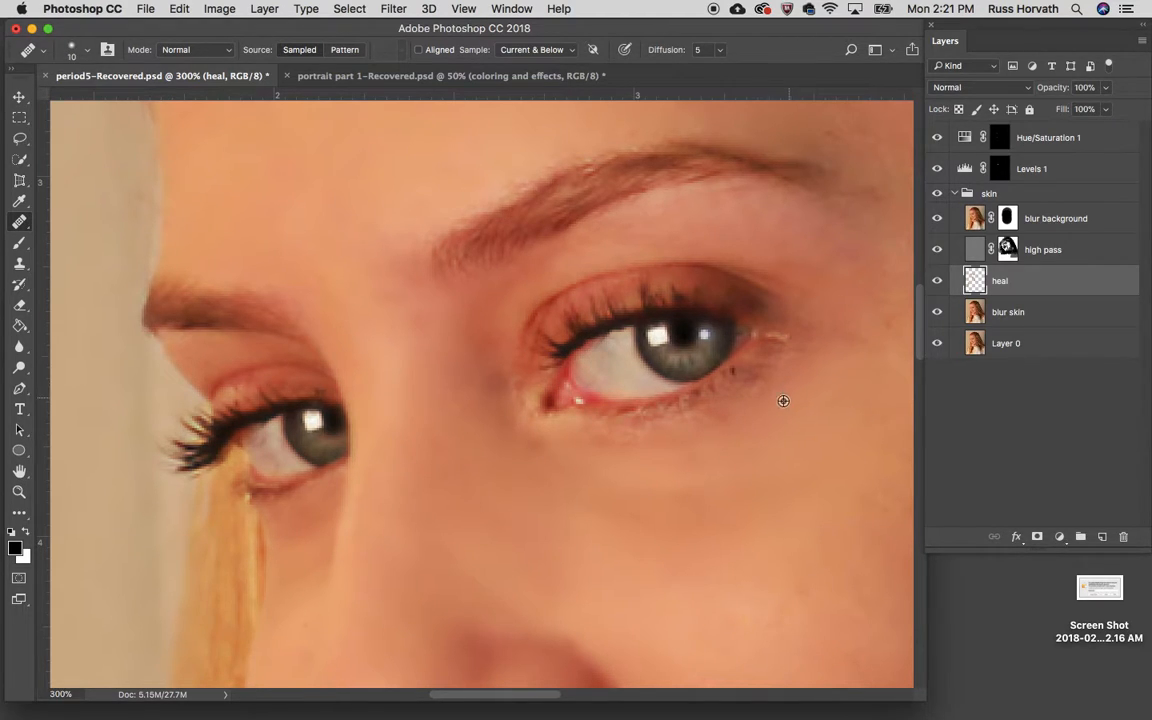
{"action": "left_click", "coordinate": [634, 380], "text": "alt"}
{"action": "left_click", "coordinate": [609, 380]}
{"action": "mouse_move", "coordinate": [609, 380]}
{"action": "left_mouse_down"}
{"action": "mouse_move", "coordinate": [604, 359]}
{"action": "mouse_move", "coordinate": [622, 359]}
{"action": "mouse_move", "coordinate": [560, 324]}
{"action": "mouse_move", "coordinate": [609, 350]}
{"action": "mouse_move", "coordinate": [586, 391]}
{"action": "mouse_move", "coordinate": [572, 364]}
{"action": "mouse_move", "coordinate": [601, 365]}
{"action": "mouse_move", "coordinate": [606, 350]}
{"action": "left_mouse_up"}
{"action": "left_click", "coordinate": [635, 381], "text": "alt"}
{"action": "left_click", "coordinate": [638, 383], "text": "alt"}
{"action": "left_click", "coordinate": [639, 385], "text": "alt"}
{"action": "left_click", "coordinate": [630, 381], "text": "alt"}
{"action": "left_click", "coordinate": [625, 378], "text": "alt"}
{"action": "left_click", "coordinate": [630, 383], "text": "alt"}
{"action": "left_click", "coordinate": [625, 380], "text": "alt"}
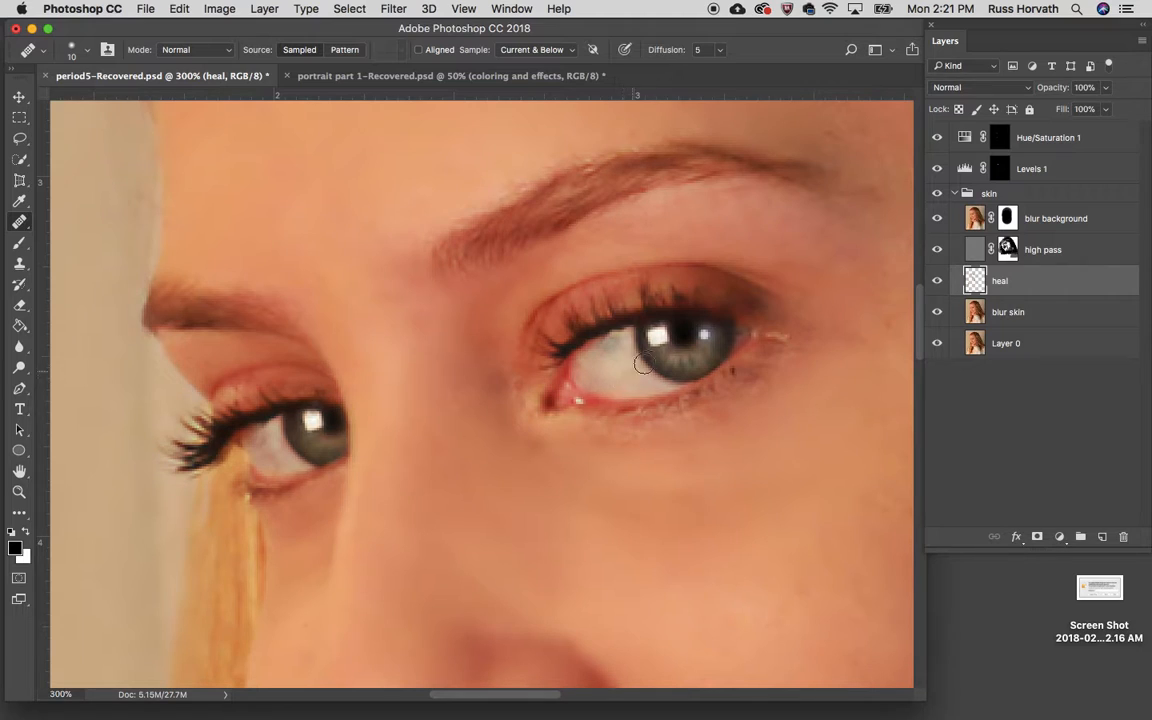
{"action": "left_click", "coordinate": [661, 349]}
Reduce the Healing Brush size and retouch the white of the smaller, farther eye
{"action": "key", "text": "bracketleft"}
{"action": "key", "text": "bracketleft"}
{"action": "key", "text": "bracketleft"}
{"action": "key", "text": "bracketleft"}
{"action": "left_click_drag", "start_coordinate": [263, 441], "coordinate": [264, 459]}
Return to the Brush and paint more white over the whites of both eyes on the Hue/Saturation mask
{"action": "left_click", "coordinate": [19, 242]}
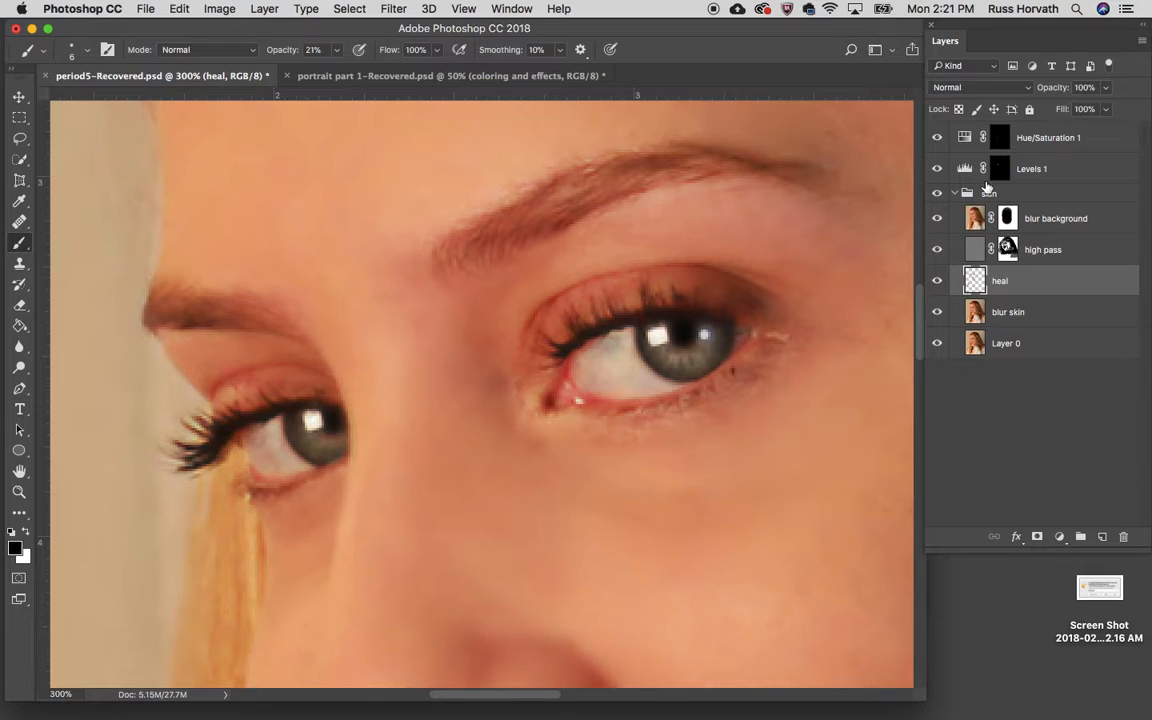
{"action": "left_click", "coordinate": [1000, 140]}
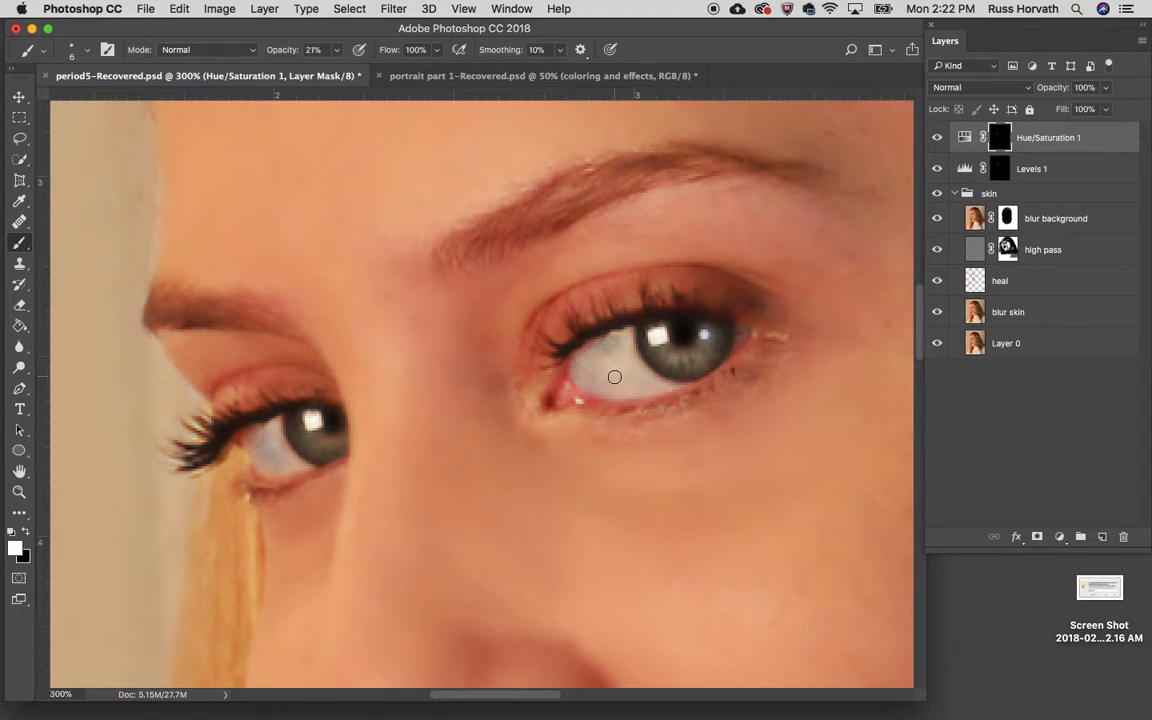
Toggle the Hue/Saturation layer's visibility to compare the teeth and eyes before and after in the whole portrait
{"action": "key", "text": "super+minus"}
{"action": "key", "text": "super+minus"}
{"action": "key", "text": "super+minus"}
{"action": "key", "text": "super+minus"}
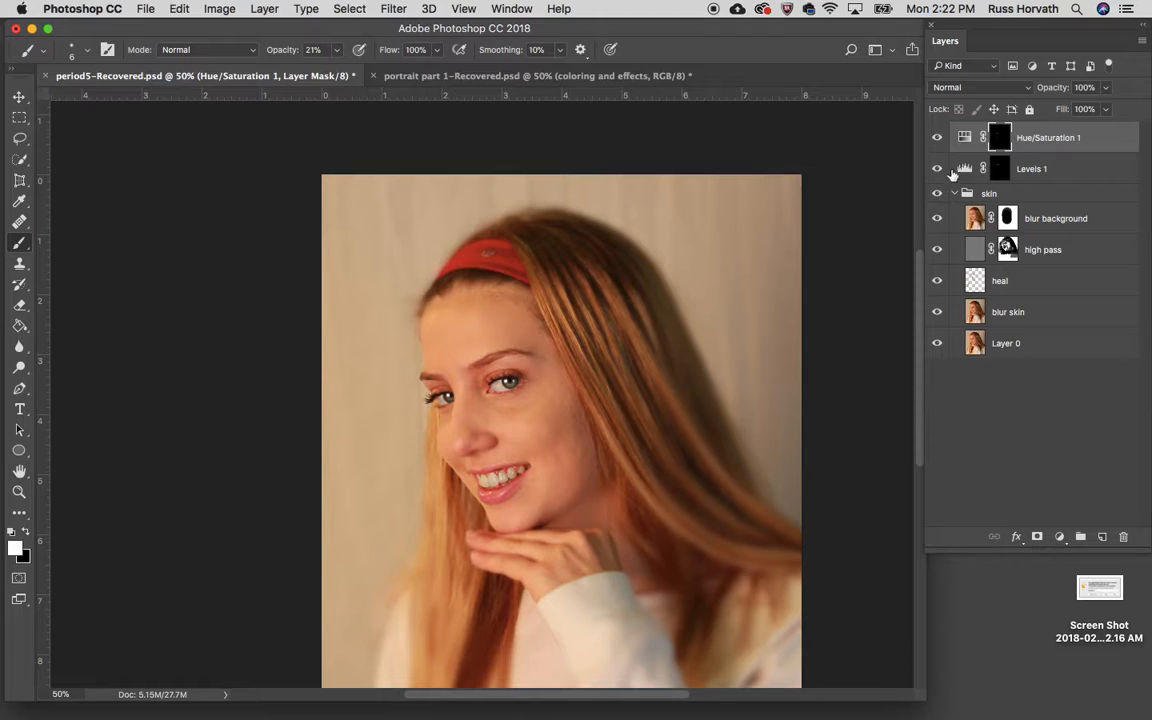
{"action": "left_click", "coordinate": [938, 141]}
{"action": "left_click", "coordinate": [938, 141]}
{"action": "left_click", "coordinate": [938, 141]}
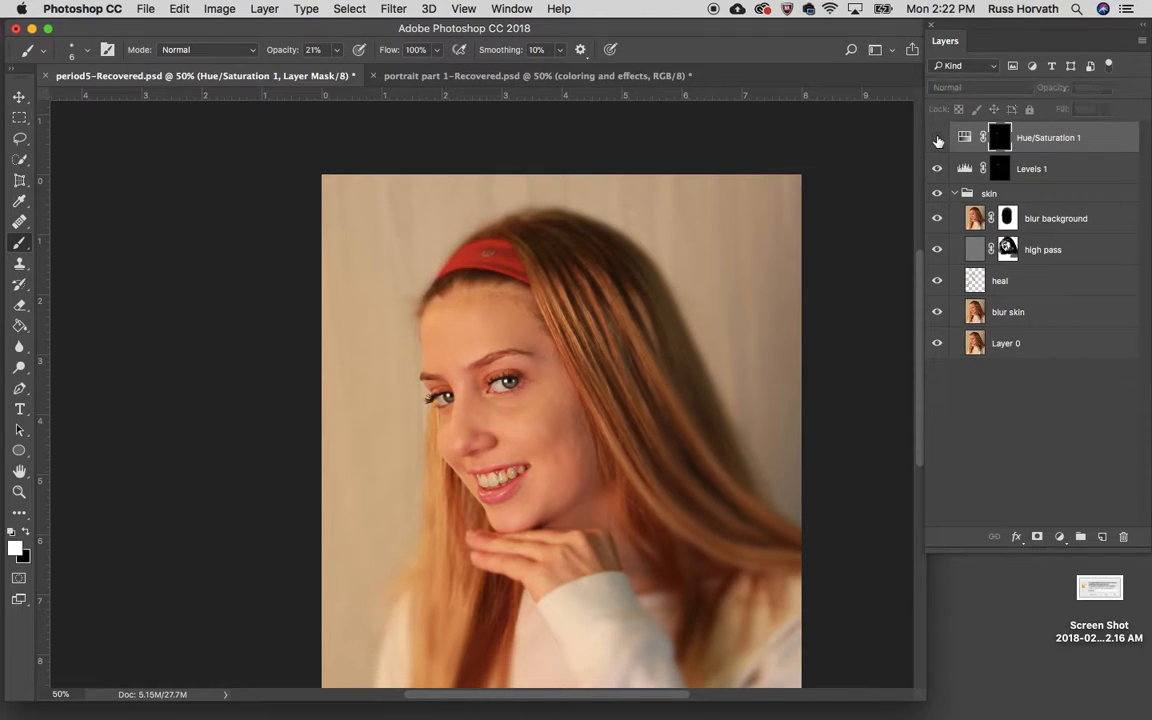
{"action": "left_click", "coordinate": [938, 141]}
{"action": "left_click", "coordinate": [938, 141]}
{"action": "left_click", "coordinate": [938, 141]}
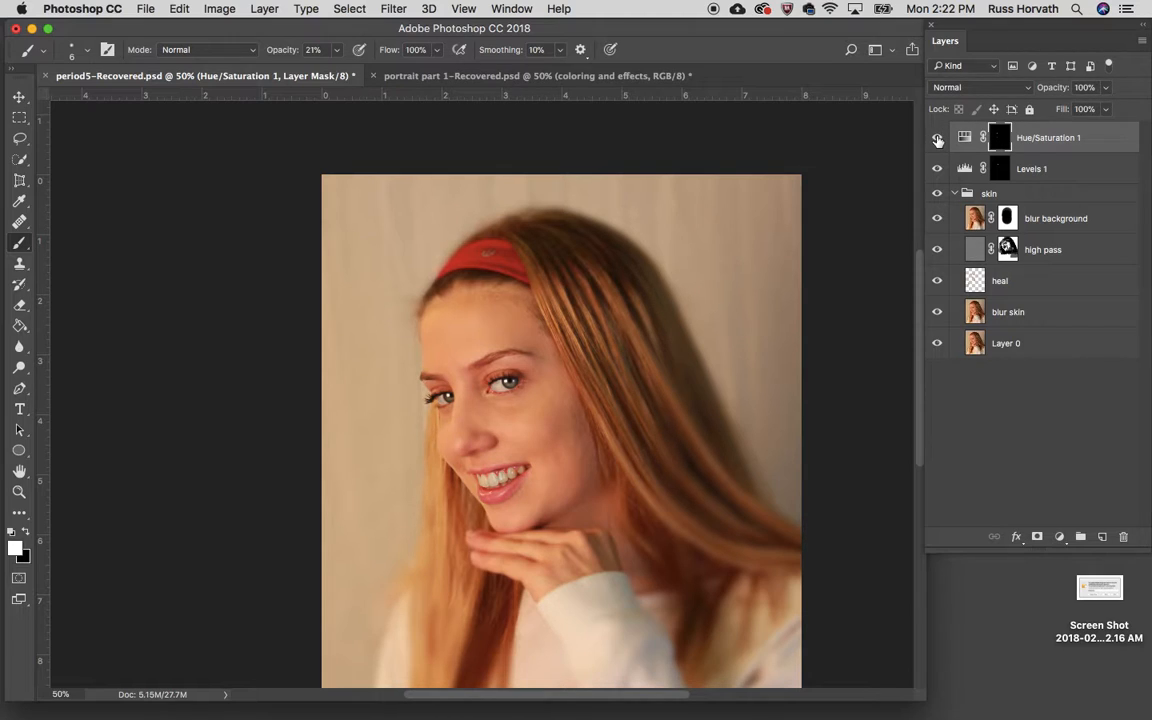
{"action": "left_click", "coordinate": [938, 141]}
{"action": "left_click", "coordinate": [938, 141]}
{"action": "left_click", "coordinate": [938, 141]}
{"action": "left_click", "coordinate": [938, 141]}
Create a new layer group above the adjustment layers and name it "Eyes and teeth"
{"action": "left_click", "coordinate": [1080, 537]}
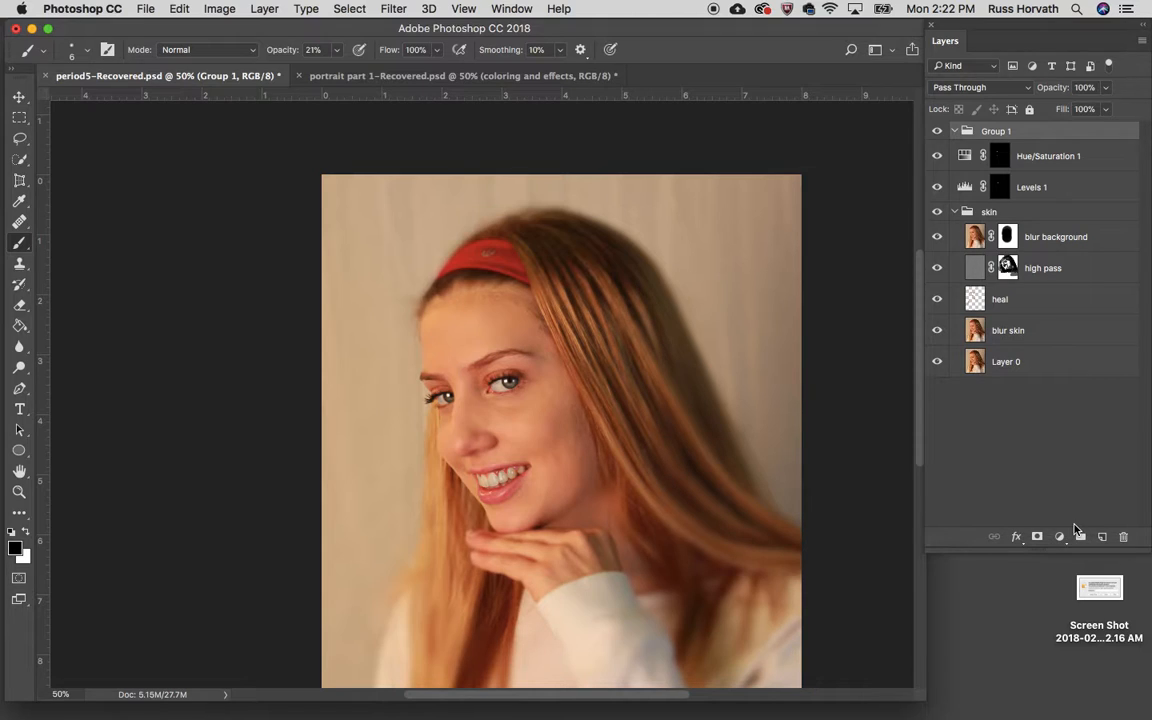
{"action": "double_click", "coordinate": [995, 131]}
{"action": "type", "text": "Eyes and theeth"}
{"action": "key", "text": "Return"}
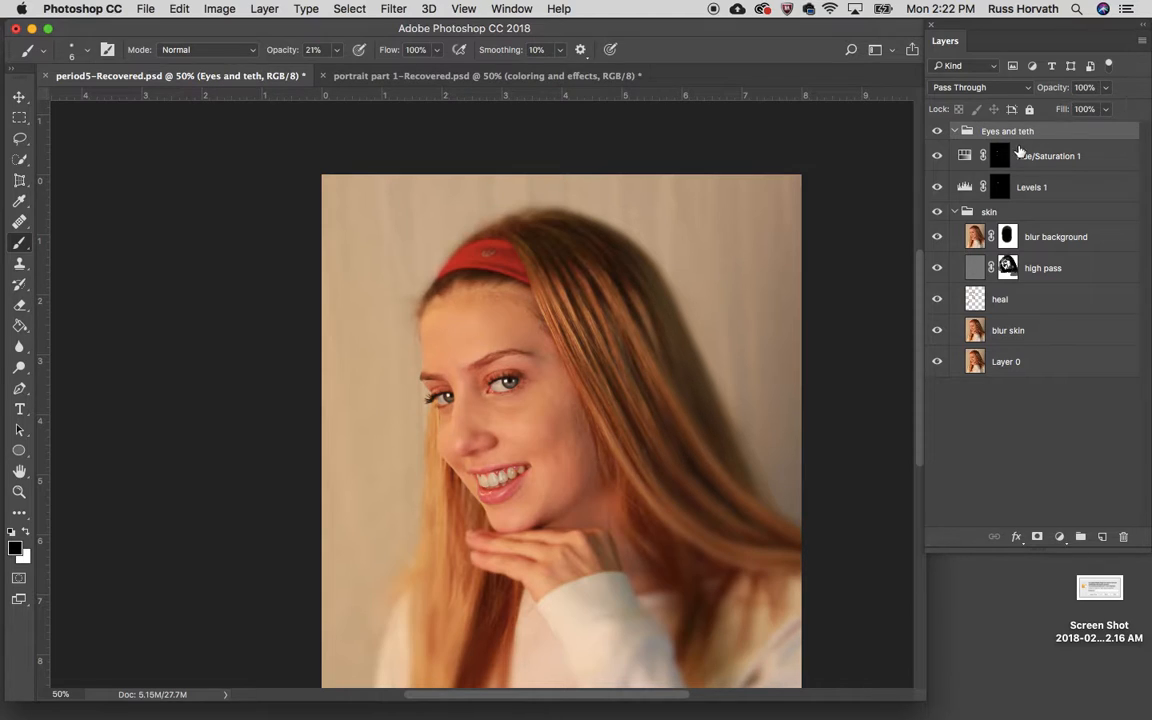
{"action": "double_click", "coordinate": [1029, 132]}
{"action": "left_click", "coordinate": [1029, 132]}
{"action": "type", "text": "e"}
Move the Hue/Saturation 1 and Levels 1 layers into the Eyes and teeth group and collapse both groups
{"action": "left_click", "coordinate": [1030, 160]}
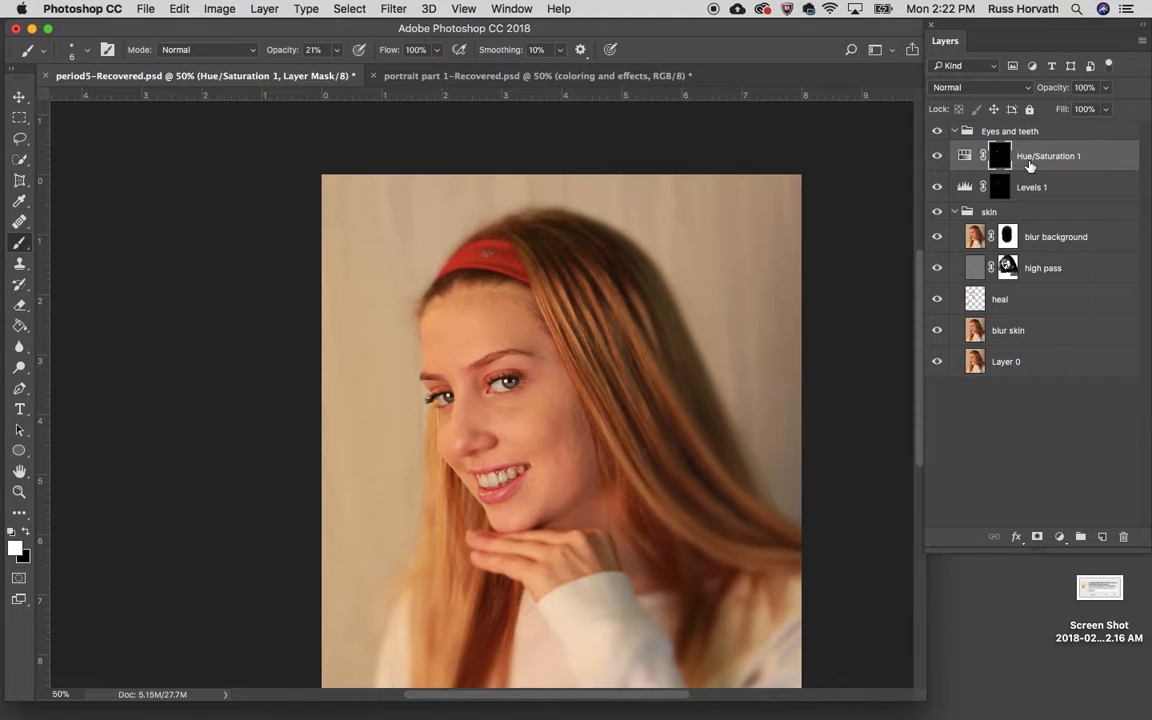
{"action": "left_click", "coordinate": [1030, 186], "text": "shift"}
{"action": "left_click_drag", "start_coordinate": [1027, 153], "coordinate": [1024, 138]}
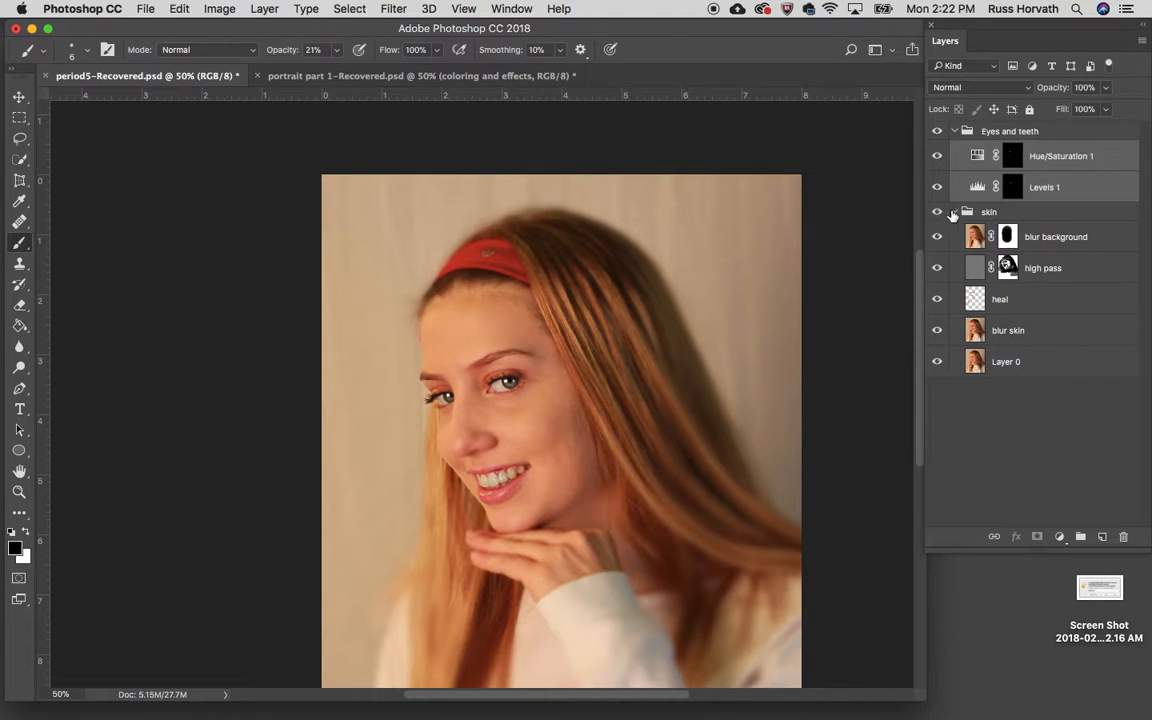
{"action": "left_click", "coordinate": [955, 131]}
{"action": "left_click", "coordinate": [955, 150]}
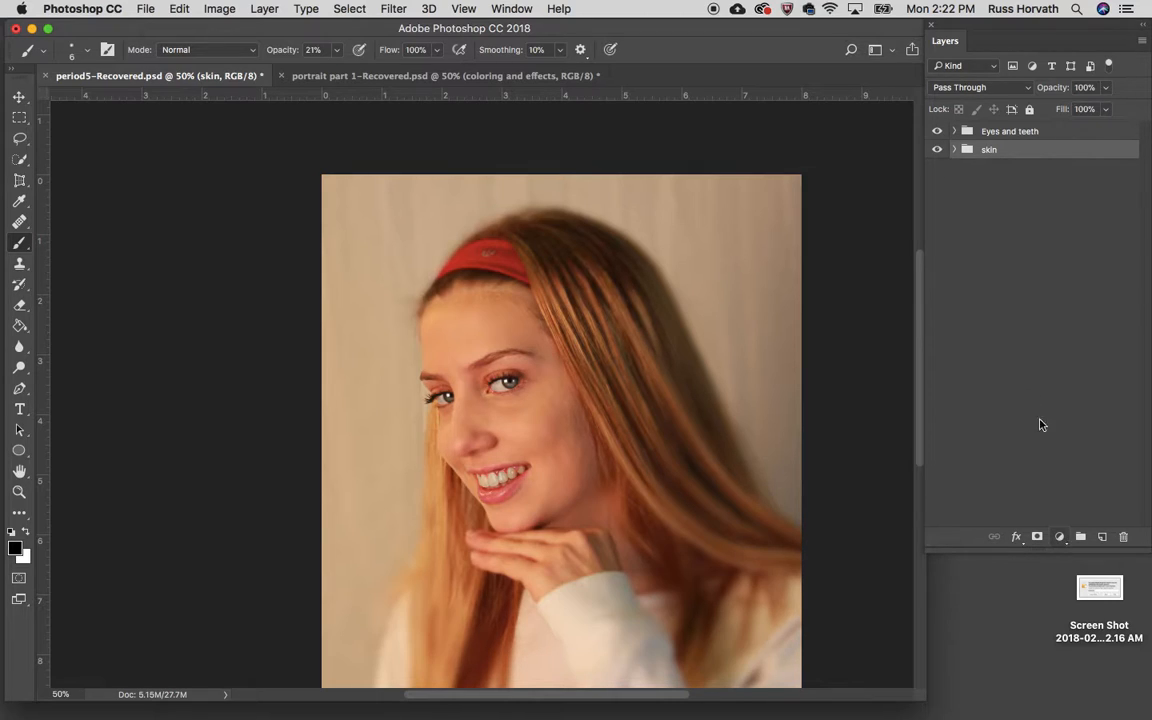
Create a new layer group above the Eyes and teeth group and name it "color"
{"action": "left_click", "coordinate": [1081, 538]}
{"action": "left_click_drag", "start_coordinate": [995, 149], "coordinate": [998, 134]}
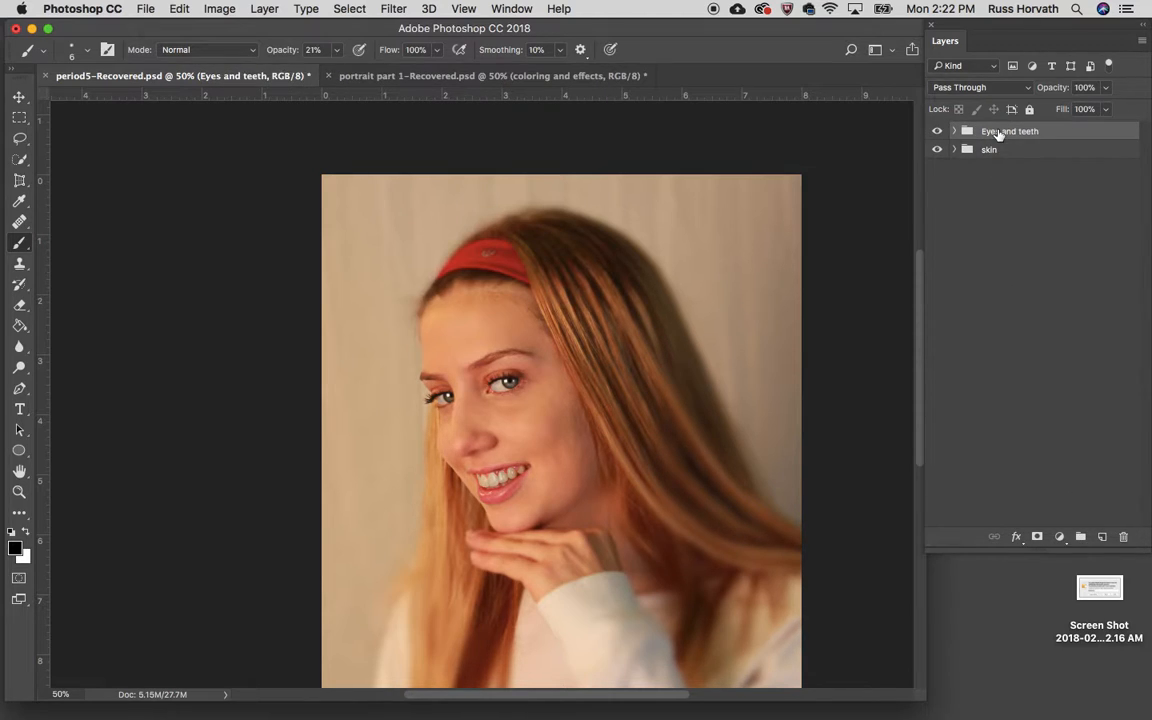
{"action": "key", "text": "super+z"}
{"action": "left_click_drag", "start_coordinate": [1014, 149], "coordinate": [1040, 123]}
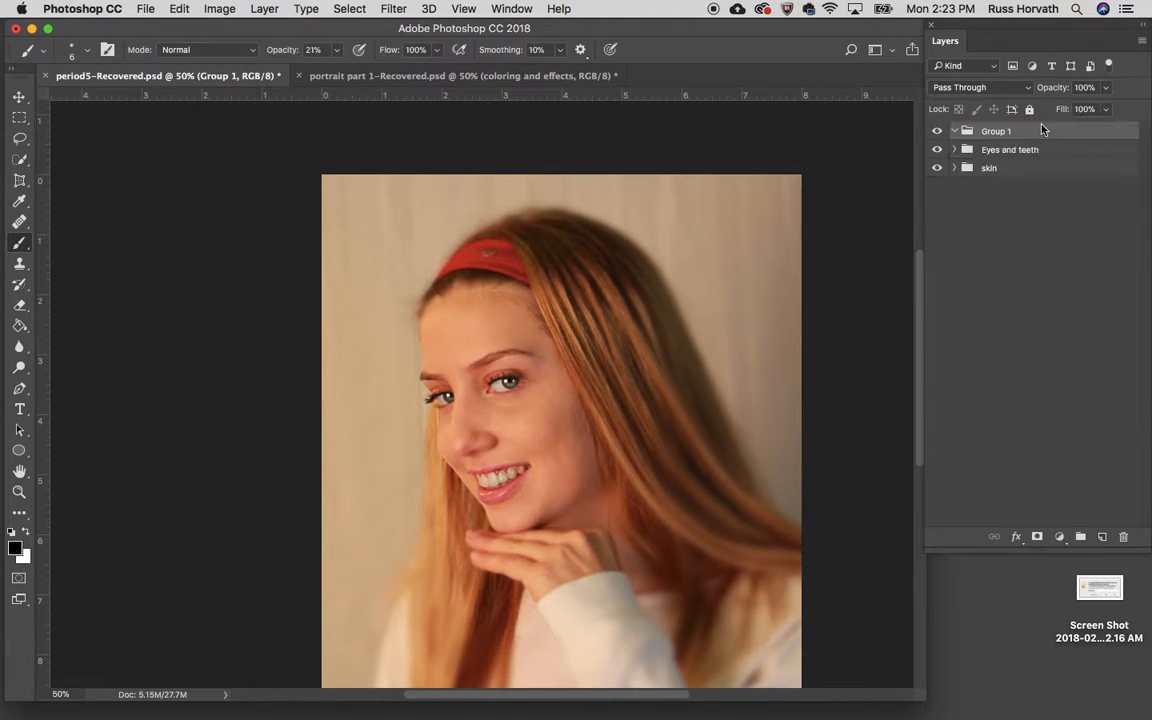
{"action": "double_click", "coordinate": [1005, 130]}
{"action": "type", "text": "color"}
{"action": "key", "text": "Return"}
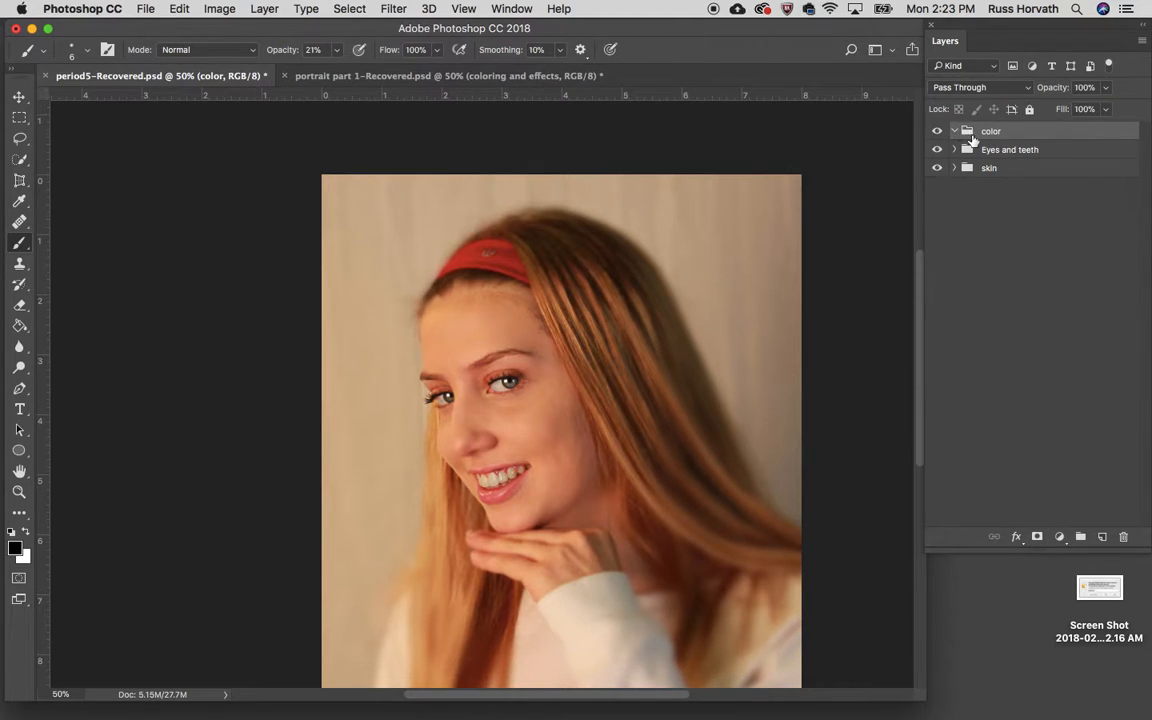
Add a Color Balance adjustment in the color group, set midtones Cyan–Red to -45, and compare the portrait with and without it
{"action": "left_click", "coordinate": [1059, 537]}
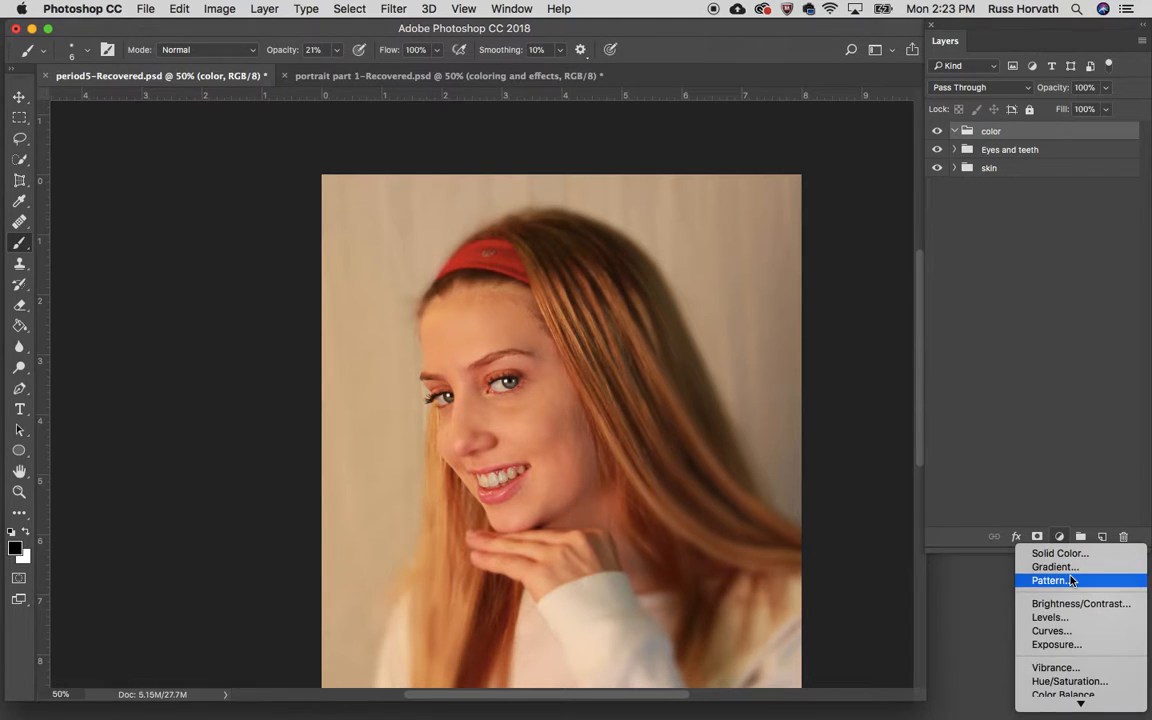
{"action": "scroll", "coordinate": [1062, 600], "scroll_direction": "down", "scroll_amount": 5}
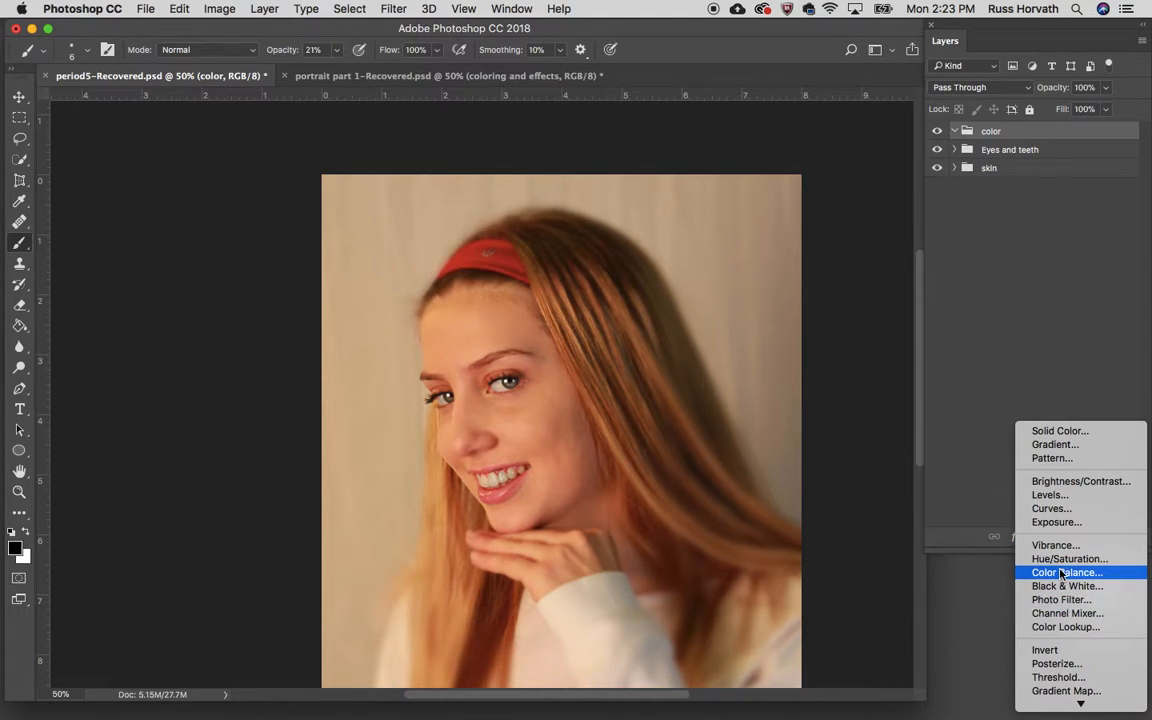
{"action": "left_click", "coordinate": [1062, 572]}
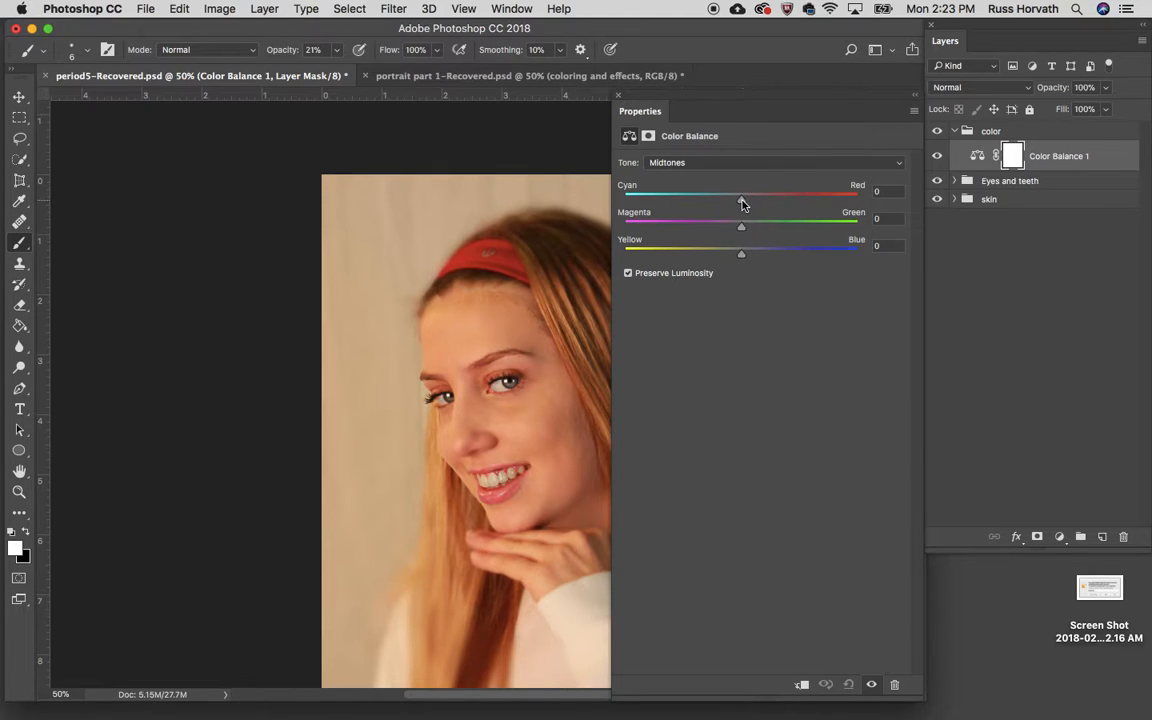
{"action": "left_click_drag", "start_coordinate": [742, 204], "coordinate": [689, 200]}
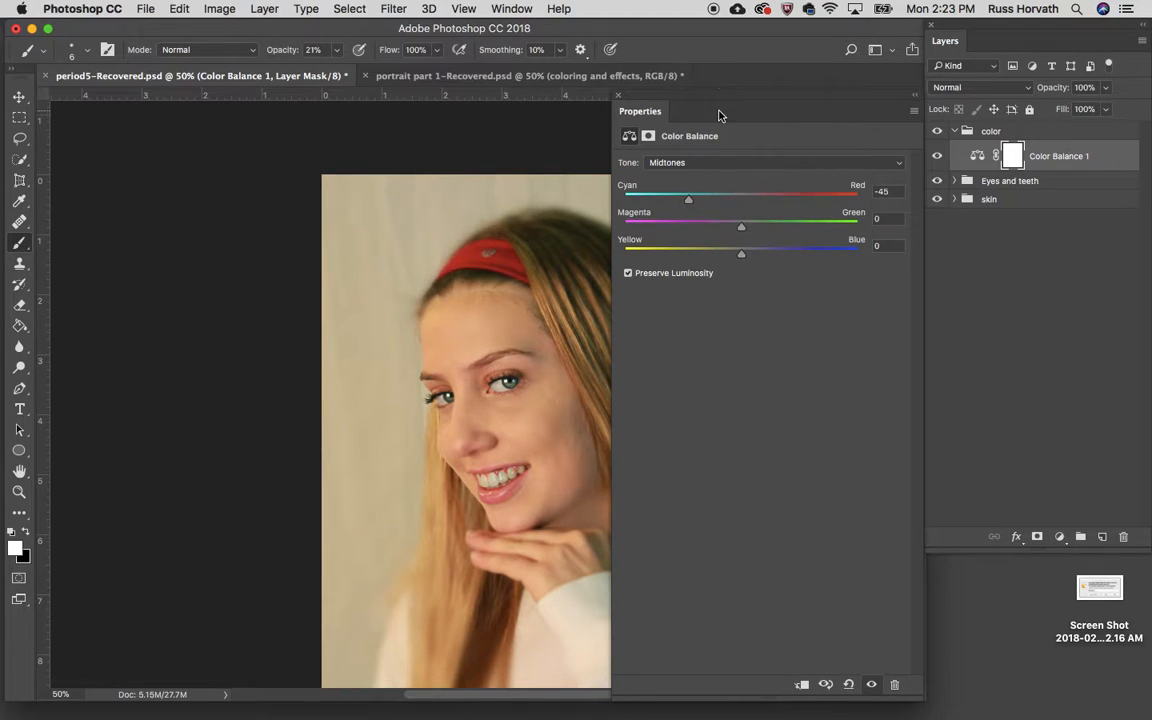
{"action": "left_click", "coordinate": [937, 157]}
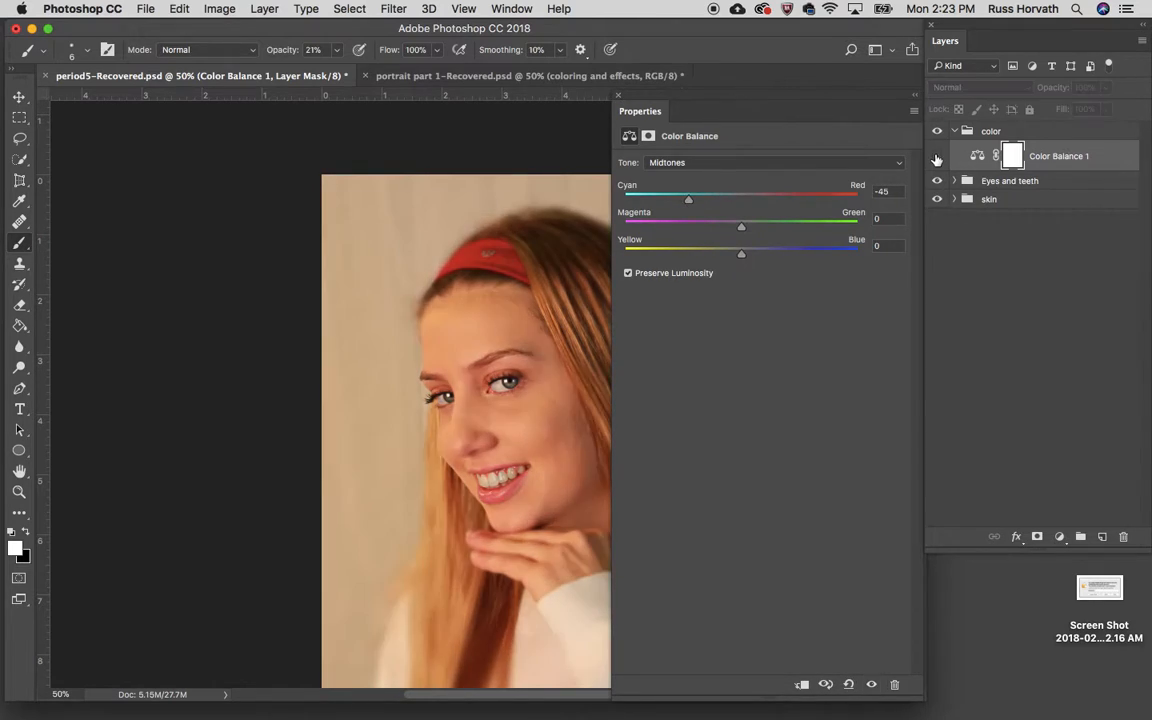
{"action": "left_click", "coordinate": [937, 157]}
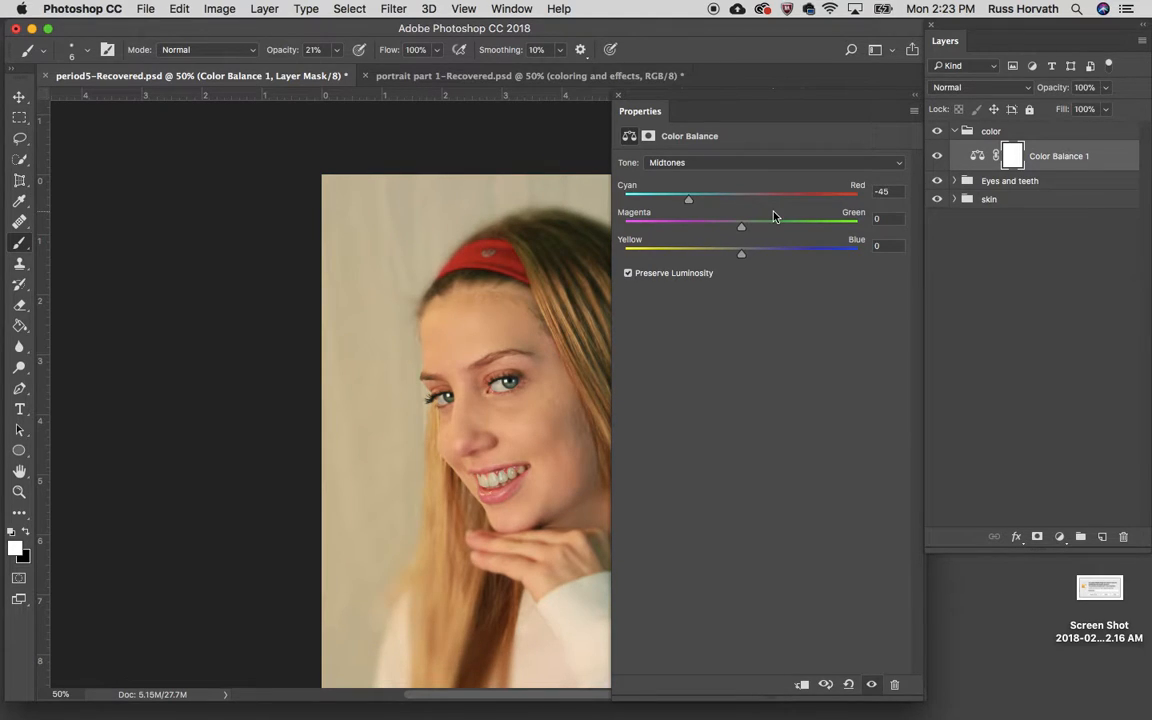
Compare the portrait with and without the Color Balance 1 adjustment
{"action": "mouse_move", "coordinate": [740, 231]}
{"action": "left_mouse_down"}
{"action": "mouse_move", "coordinate": [731, 256]}
{"action": "mouse_move", "coordinate": [744, 256]}
{"action": "left_mouse_up"}
{"action": "left_click", "coordinate": [618, 97]}
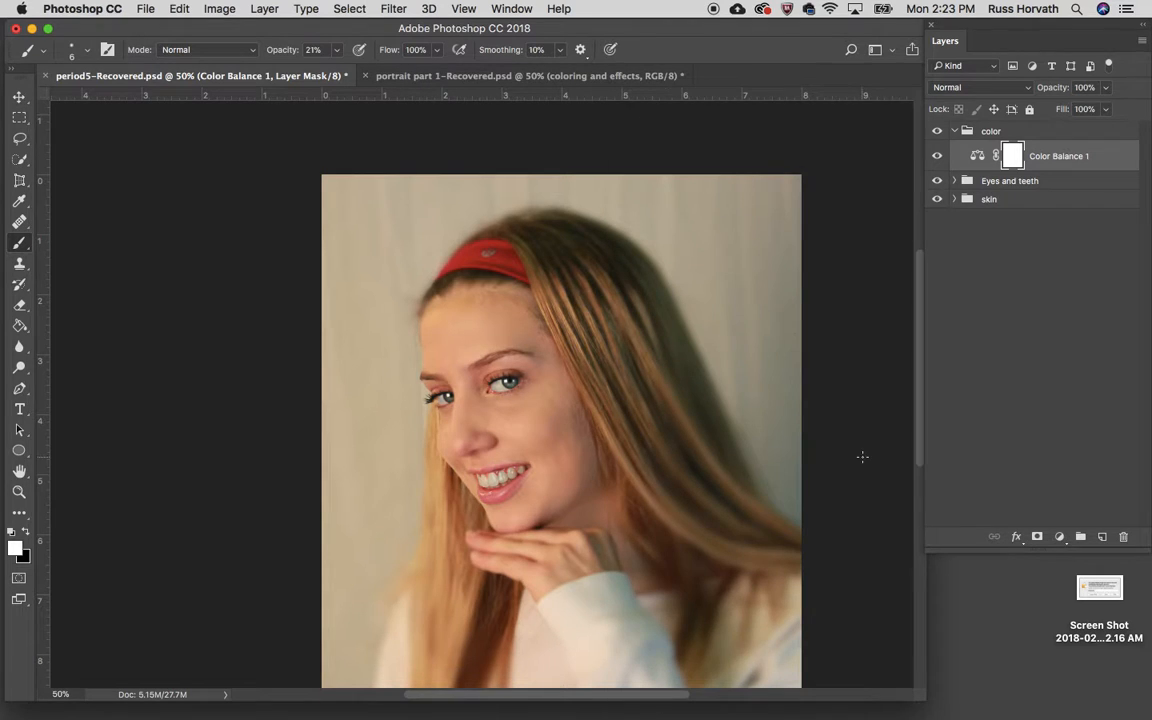
{"action": "left_click", "coordinate": [938, 156]}
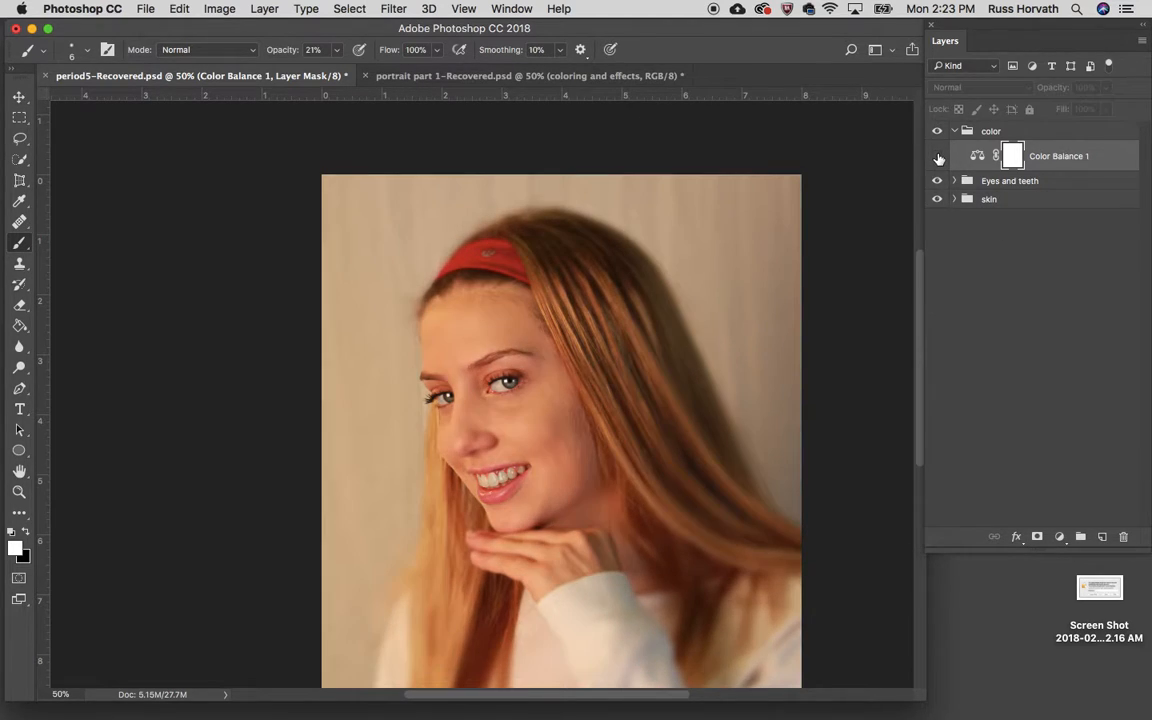
{"action": "left_click", "coordinate": [938, 157]}
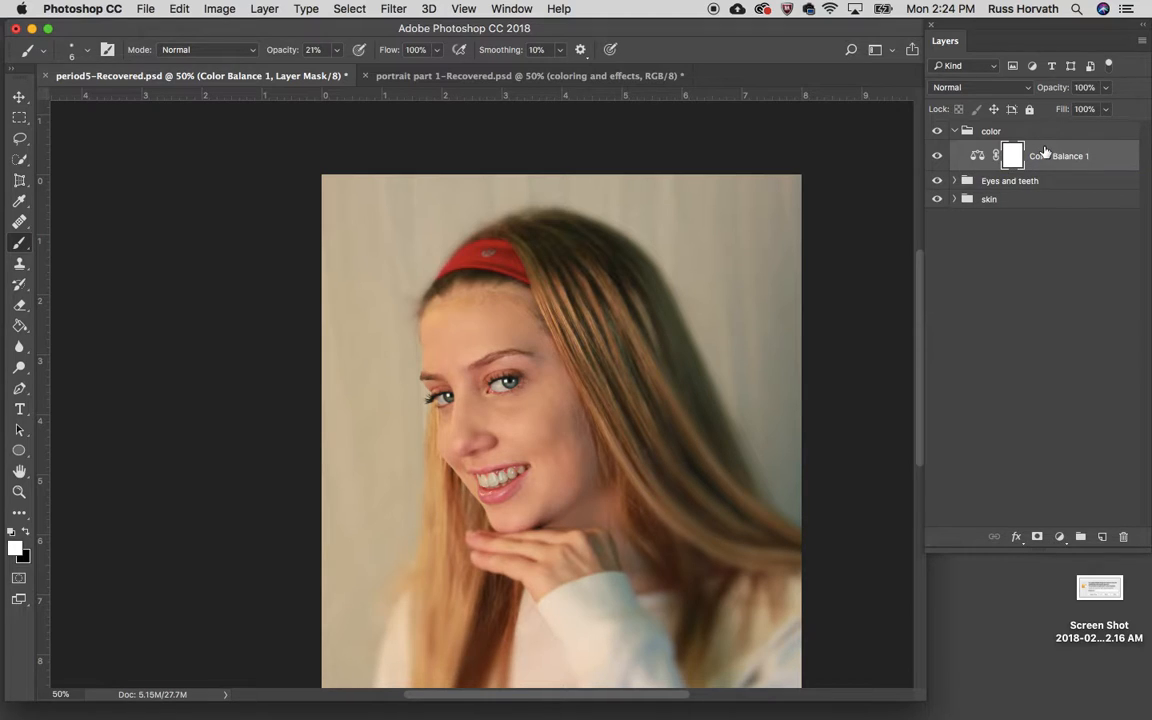
Add a Levels adjustment above Color Balance 1, set its input black point to 11 and white point to 235, and compare the result
{"action": "left_click", "coordinate": [1060, 537]}
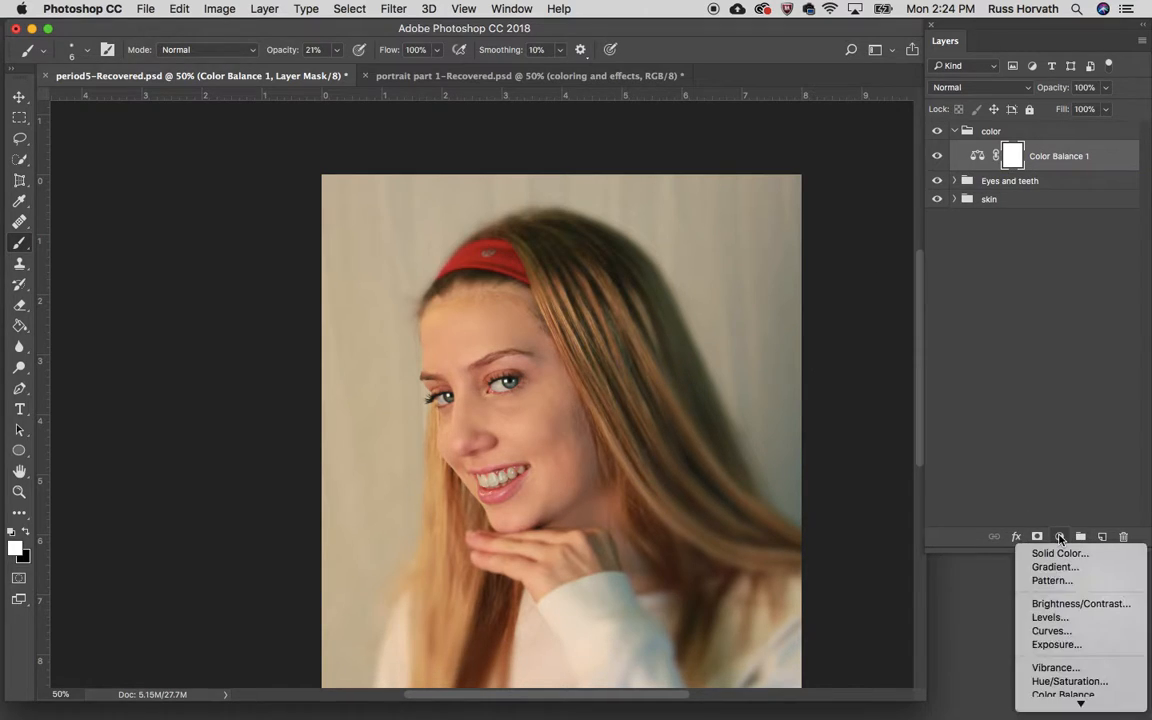
{"action": "left_click", "coordinate": [1050, 618]}
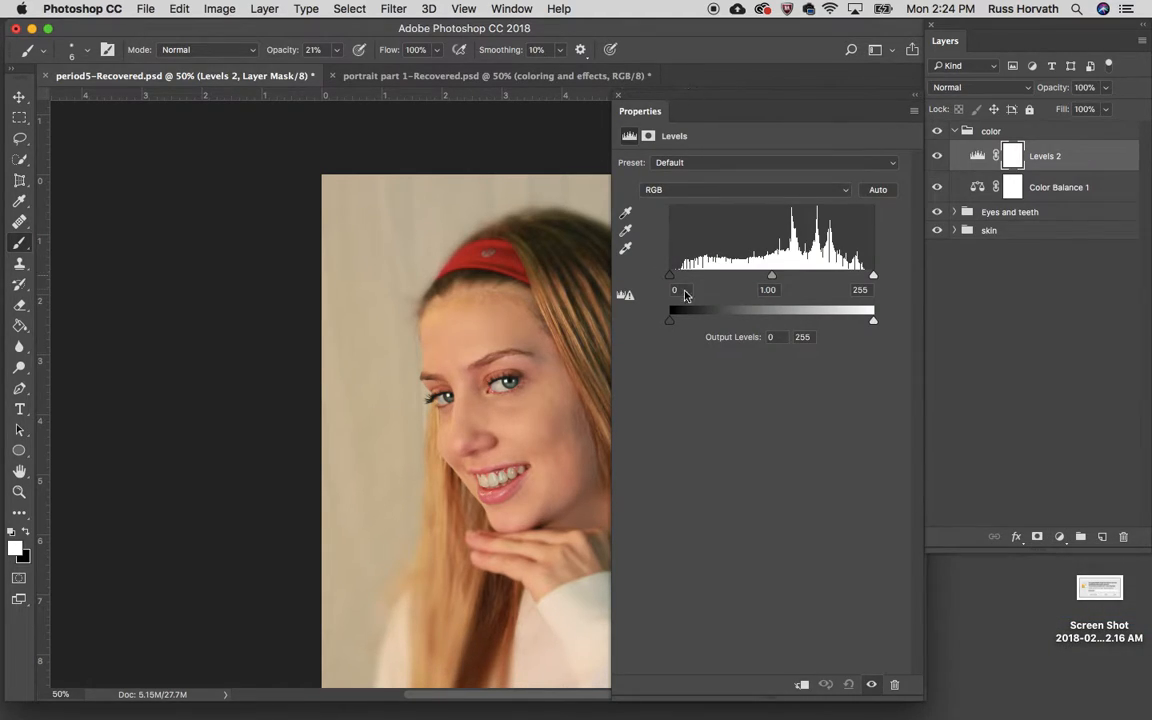
{"action": "left_click_drag", "start_coordinate": [669, 277], "coordinate": [680, 277]}
{"action": "left_click_drag", "start_coordinate": [873, 276], "coordinate": [858, 281]}
{"action": "left_click_drag", "start_coordinate": [681, 280], "coordinate": [677, 280]}
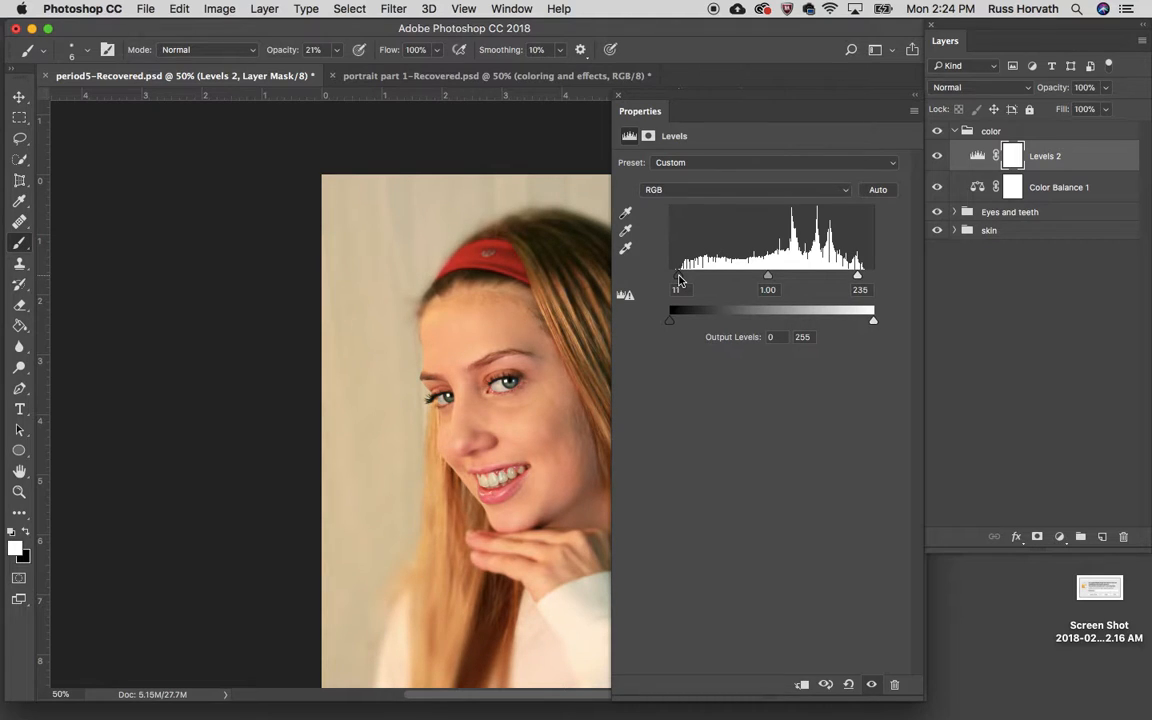
{"action": "left_click", "coordinate": [937, 156]}
{"action": "left_click", "coordinate": [937, 156]}
{"action": "left_click", "coordinate": [618, 97]}
Add another Levels adjustment above Levels 2 and set its input white point to 218
{"action": "left_click", "coordinate": [1058, 540]}
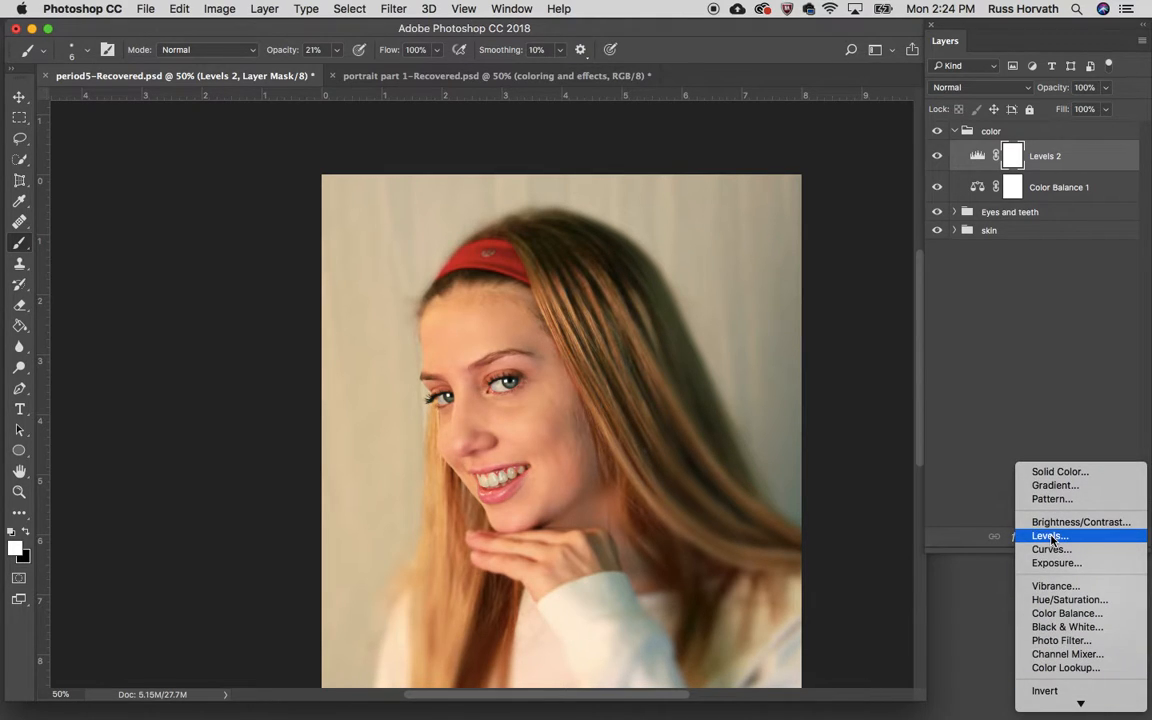
{"action": "left_click", "coordinate": [1051, 537]}
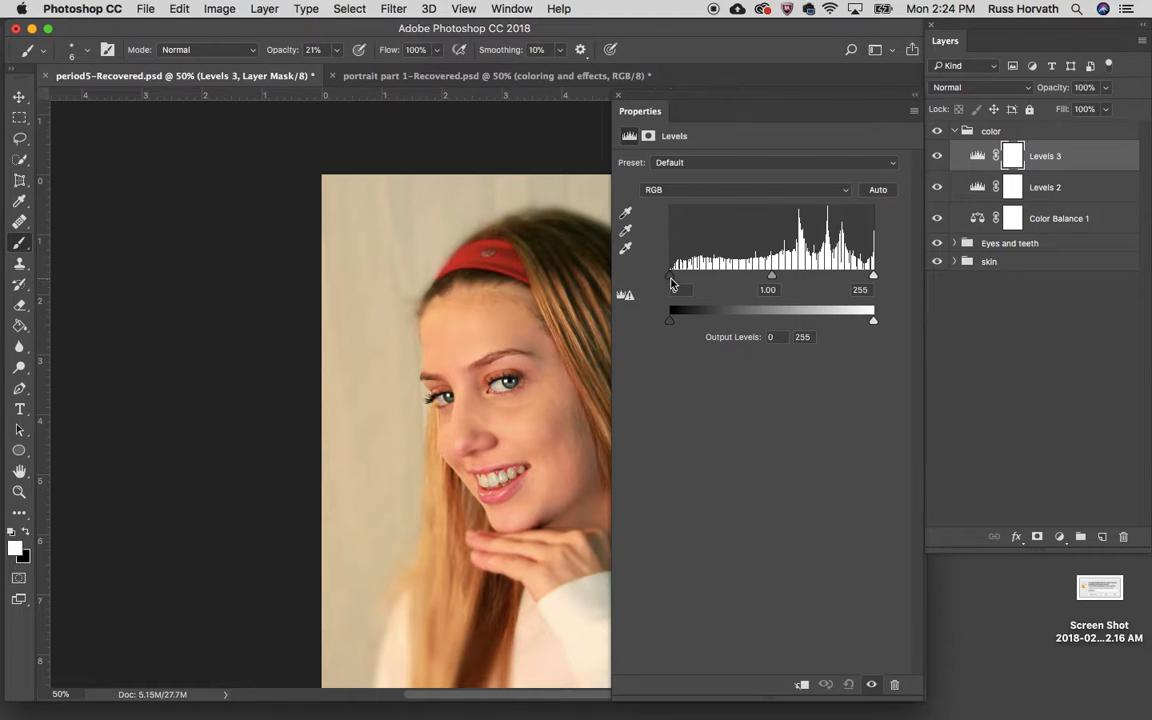
{"action": "left_click_drag", "start_coordinate": [679, 278], "coordinate": [671, 278]}
{"action": "left_click_drag", "start_coordinate": [873, 276], "coordinate": [844, 280]}
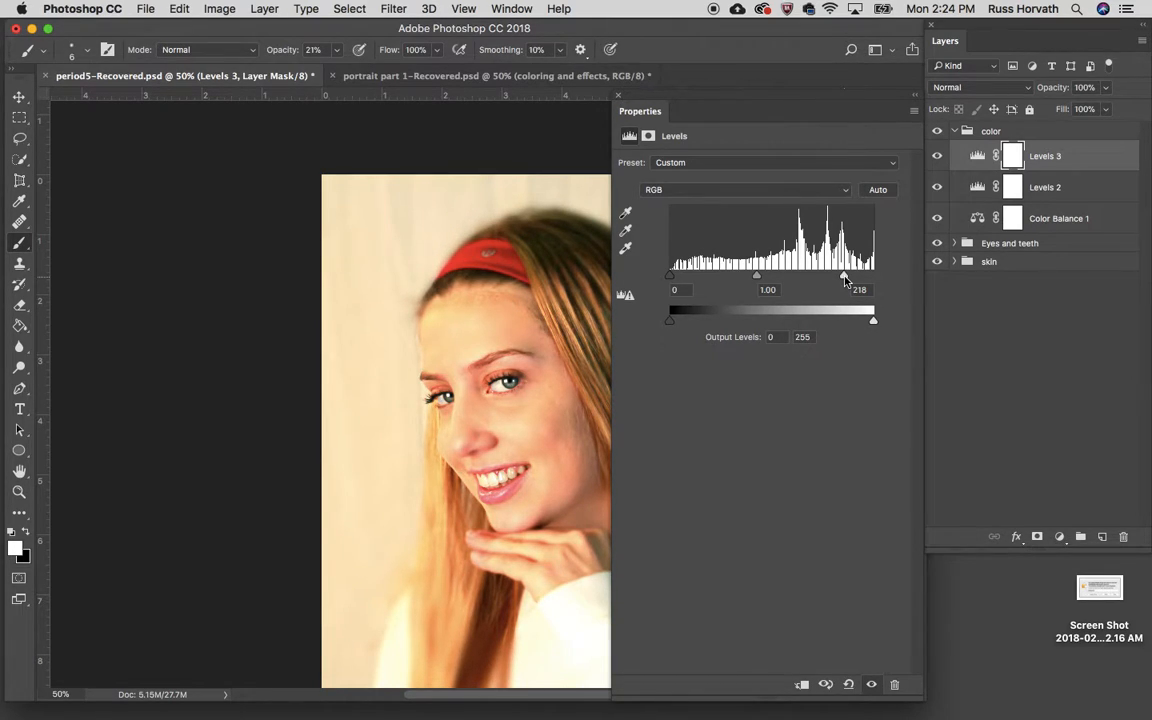
Fill the Levels 3 layer mask with black at 100% opacity
{"action": "left_click", "coordinate": [168, 9]}
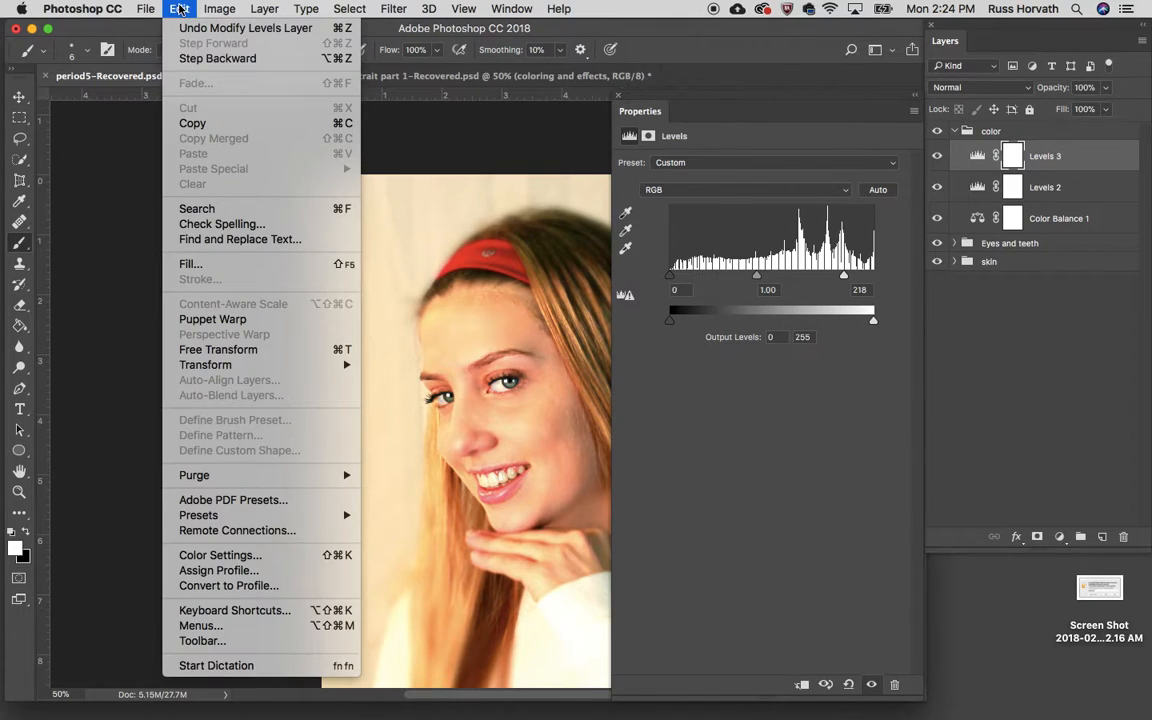
{"action": "left_click", "coordinate": [205, 265]}
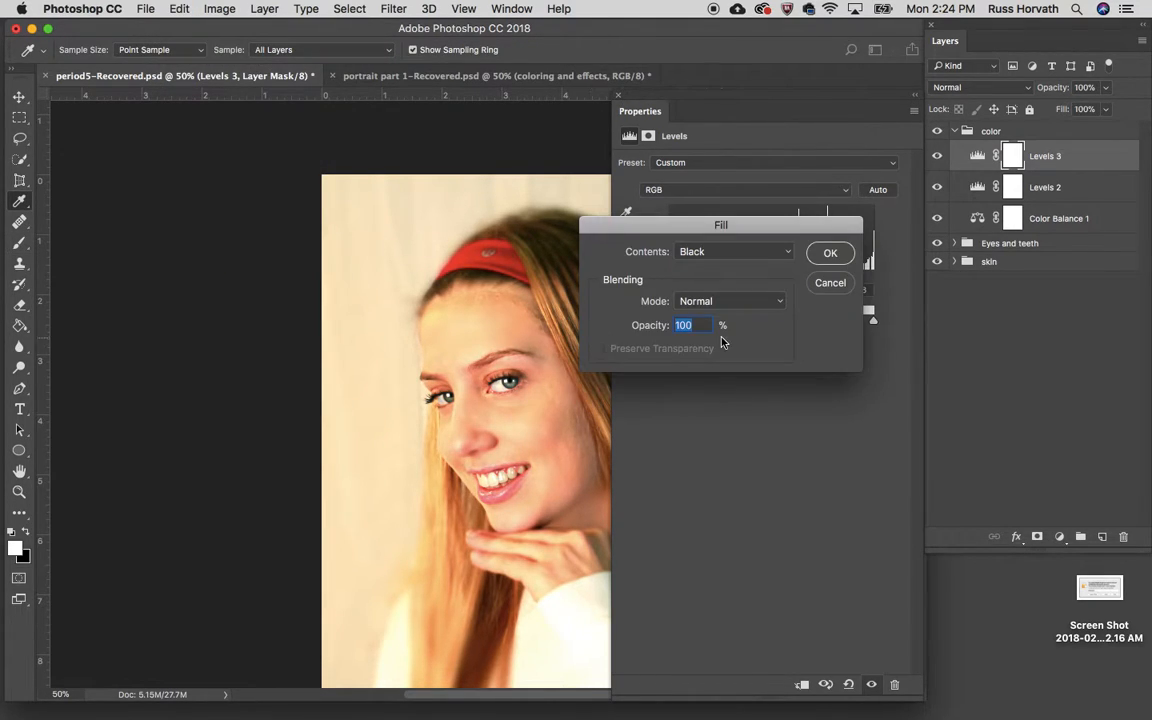
{"action": "left_click", "coordinate": [828, 253]}
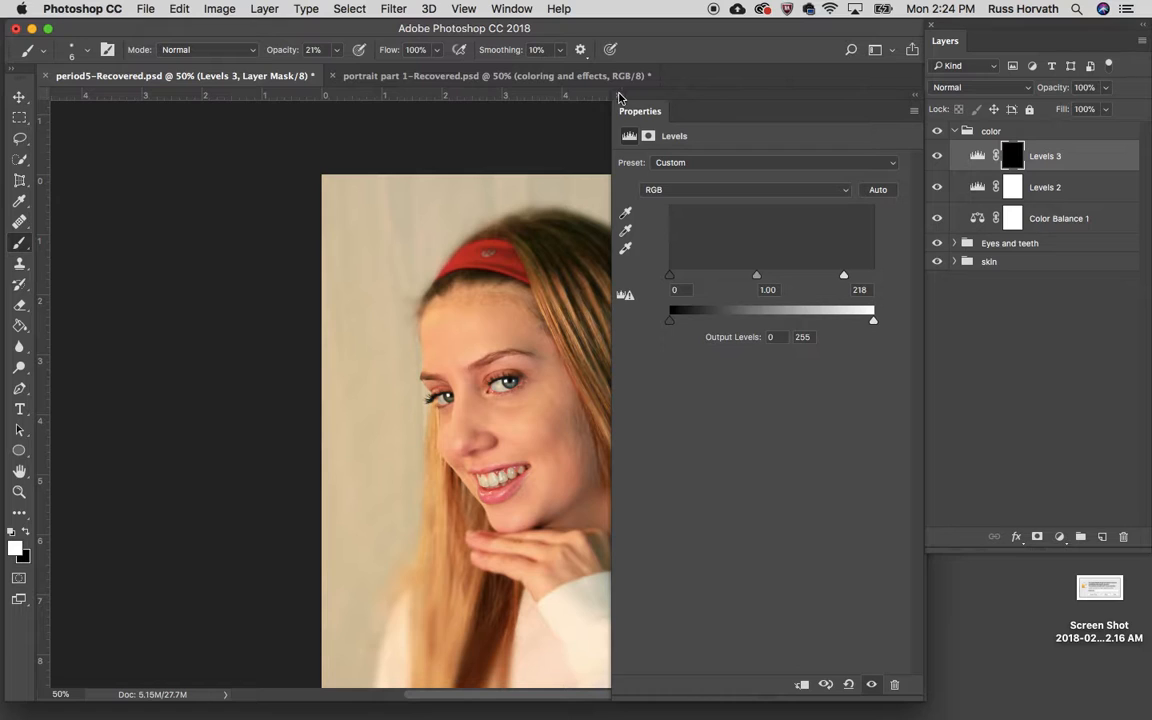
{"action": "left_click", "coordinate": [618, 96]}
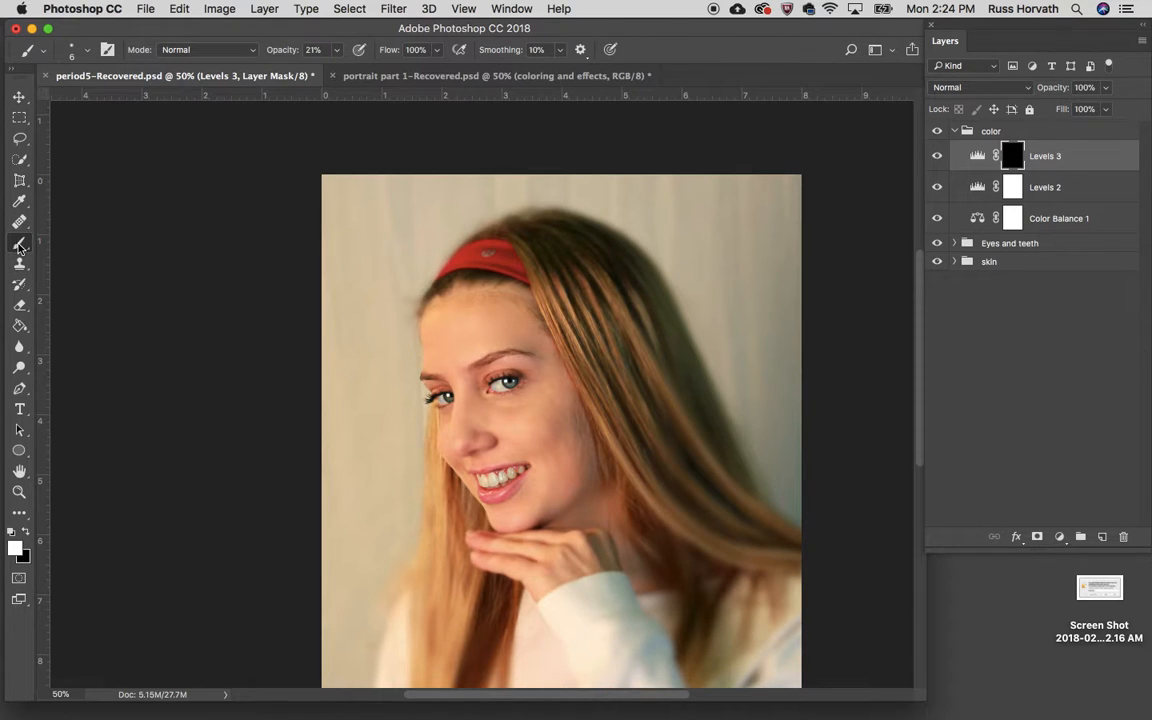
Set the brush opacity to 68% and paint white on the Levels 3 mask over the white of the portrait's right-hand eye
{"action": "key", "text": "super+equal"}
{"action": "key", "text": "super+equal"}
{"action": "key", "text": "super+equal"}
{"action": "key", "text": "super+equal"}
{"action": "key", "text": "super+equal"}
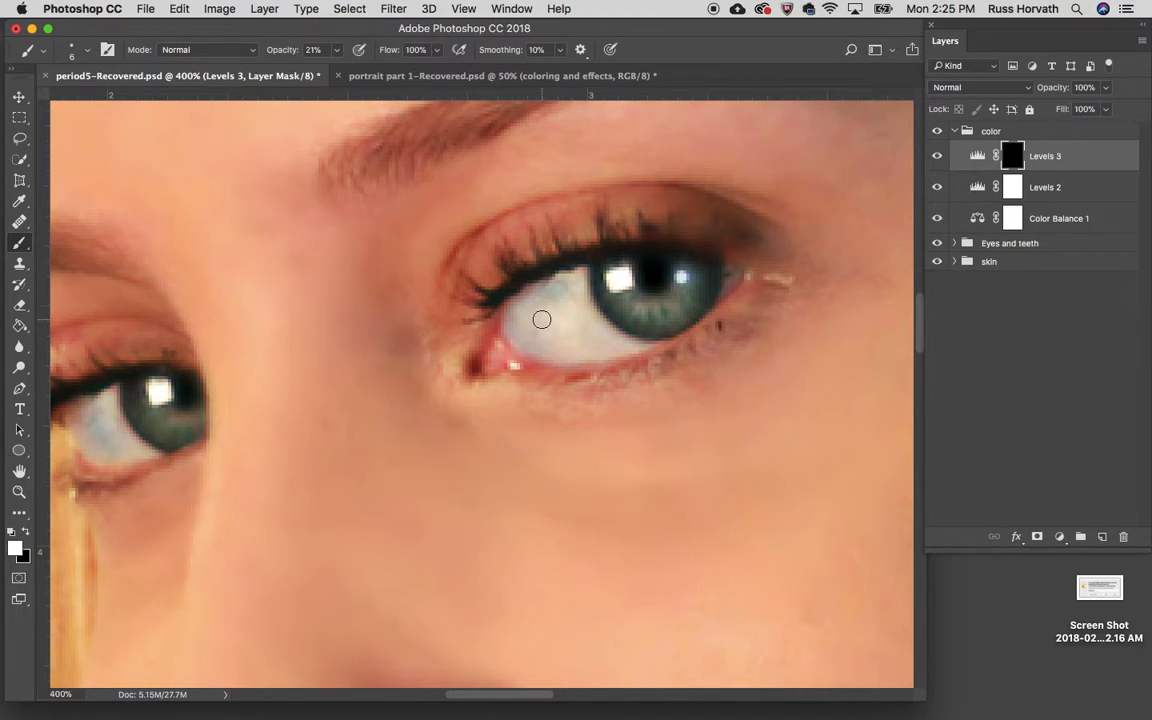
{"action": "left_click_drag", "start_coordinate": [540, 306], "coordinate": [541, 322]}
{"action": "left_click", "coordinate": [338, 52]}
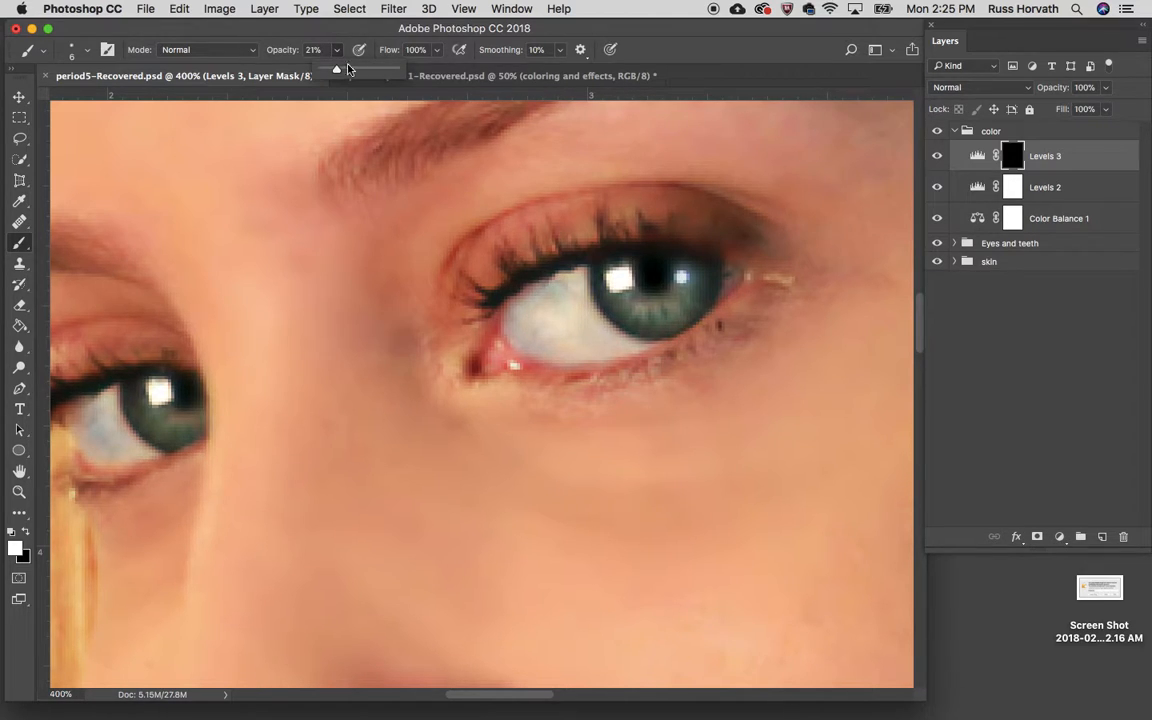
{"action": "left_click", "coordinate": [372, 71]}
{"action": "left_click", "coordinate": [568, 294]}
{"action": "mouse_move", "coordinate": [568, 294]}
{"action": "left_mouse_down"}
{"action": "mouse_move", "coordinate": [525, 314]}
{"action": "mouse_move", "coordinate": [530, 330]}
{"action": "mouse_move", "coordinate": [555, 346]}
{"action": "mouse_move", "coordinate": [604, 345]}
{"action": "mouse_move", "coordinate": [578, 294]}
{"action": "mouse_move", "coordinate": [612, 343]}
{"action": "mouse_move", "coordinate": [567, 345]}
{"action": "mouse_move", "coordinate": [516, 323]}
{"action": "mouse_move", "coordinate": [572, 355]}
{"action": "mouse_move", "coordinate": [518, 338]}
{"action": "mouse_move", "coordinate": [514, 320]}
{"action": "mouse_move", "coordinate": [548, 284]}
{"action": "mouse_move", "coordinate": [563, 313]}
{"action": "mouse_move", "coordinate": [554, 335]}
{"action": "mouse_move", "coordinate": [572, 331]}
{"action": "mouse_move", "coordinate": [562, 305]}
{"action": "mouse_move", "coordinate": [537, 308]}
{"action": "mouse_move", "coordinate": [543, 343]}
{"action": "mouse_move", "coordinate": [533, 311]}
{"action": "left_mouse_up"}
Paint white on the Levels 3 mask over the white of the portrait's left-hand eye
{"action": "scroll", "coordinate": [533, 311], "scroll_direction": "left", "scroll_amount": 5}
{"action": "scroll", "coordinate": [533, 311], "scroll_direction": "down", "scroll_amount": 2}
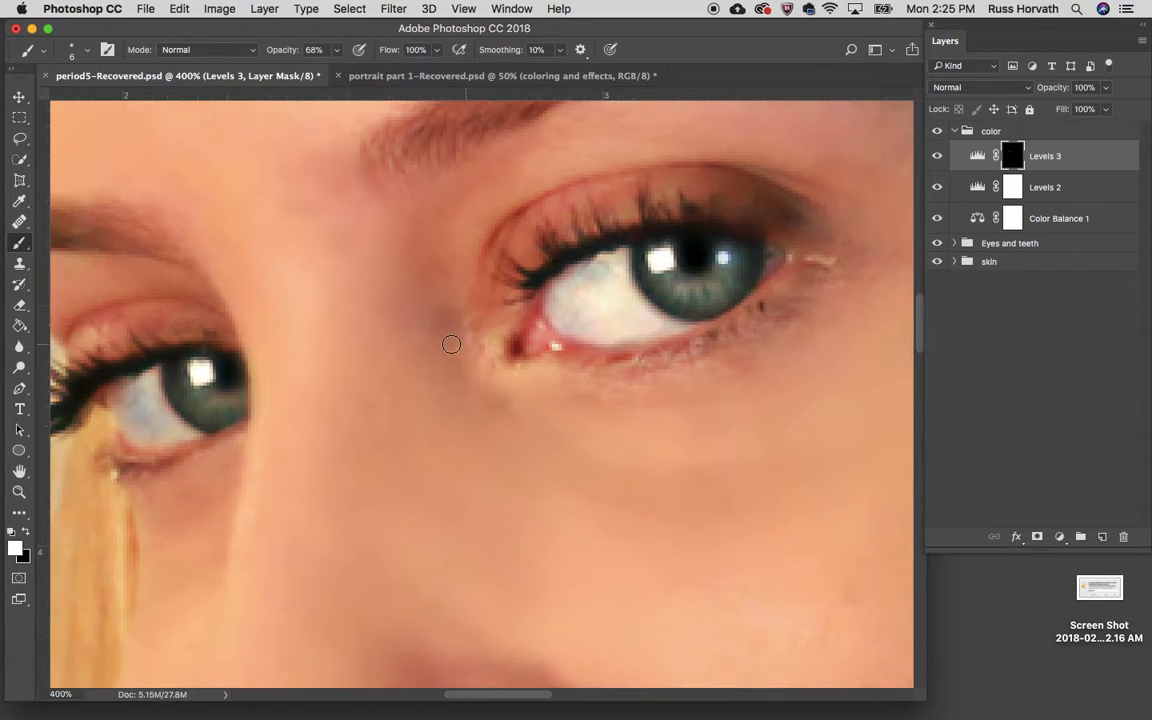
{"action": "mouse_move", "coordinate": [316, 346]}
{"action": "left_mouse_down"}
{"action": "mouse_move", "coordinate": [301, 357]}
{"action": "mouse_move", "coordinate": [327, 381]}
{"action": "mouse_move", "coordinate": [321, 363]}
{"action": "mouse_move", "coordinate": [336, 372]}
{"action": "mouse_move", "coordinate": [327, 380]}
{"action": "mouse_move", "coordinate": [303, 363]}
{"action": "mouse_move", "coordinate": [316, 360]}
{"action": "mouse_move", "coordinate": [305, 372]}
{"action": "left_mouse_up"}
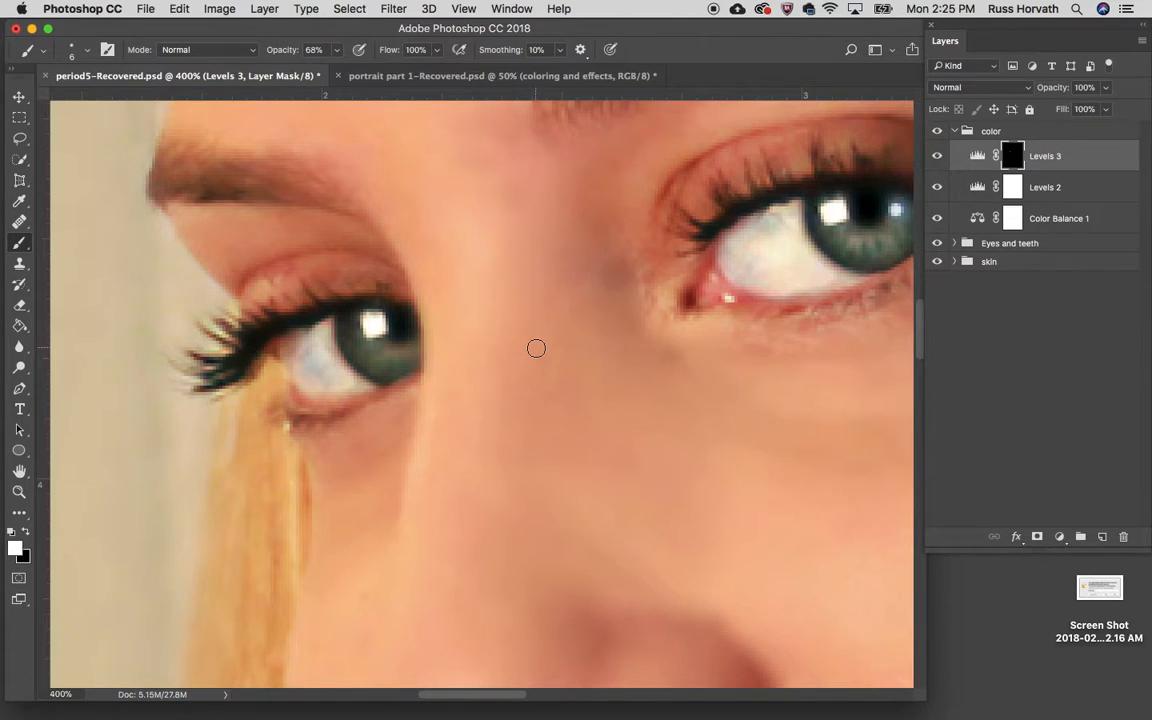
Paint white on the Levels 3 mask over the upper teeth to brighten them
{"action": "scroll", "coordinate": [594, 315], "scroll_direction": "down", "scroll_amount": 10}
{"action": "scroll", "coordinate": [594, 315], "scroll_direction": "right", "scroll_amount": 3}
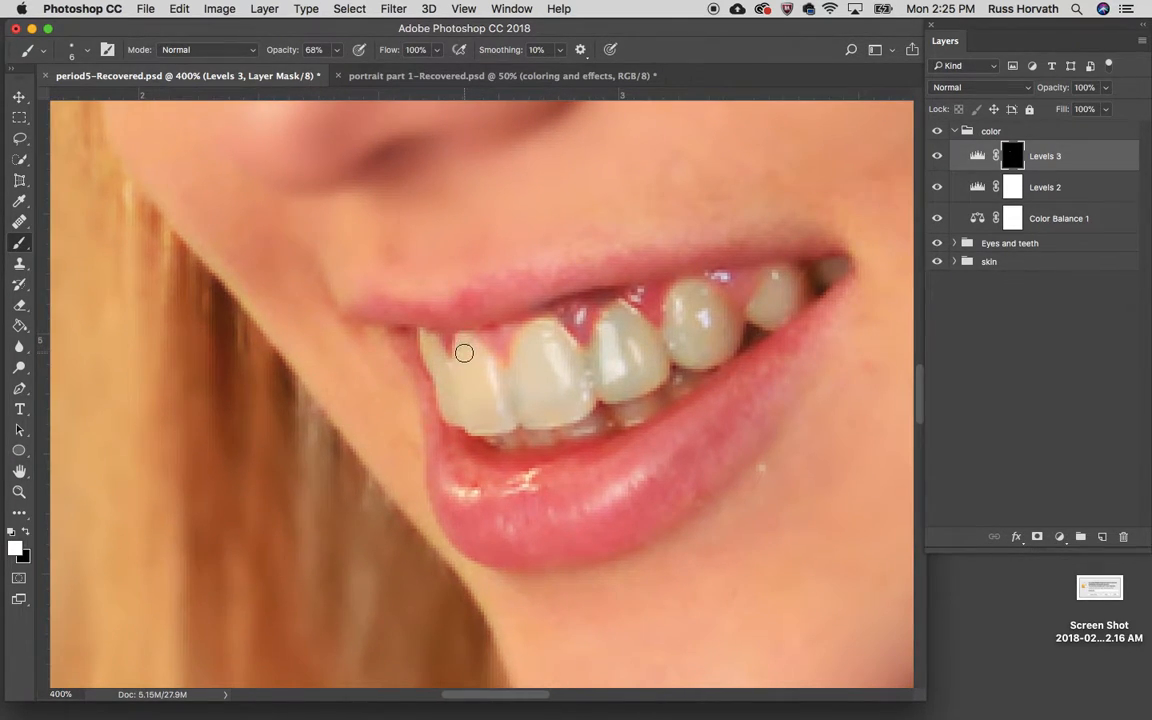
{"action": "mouse_move", "coordinate": [468, 342]}
{"action": "left_mouse_down"}
{"action": "mouse_move", "coordinate": [496, 414]}
{"action": "mouse_move", "coordinate": [484, 425]}
{"action": "mouse_move", "coordinate": [465, 399]}
{"action": "mouse_move", "coordinate": [463, 357]}
{"action": "mouse_move", "coordinate": [482, 408]}
{"action": "left_mouse_up"}
{"action": "mouse_move", "coordinate": [460, 413]}
{"action": "left_mouse_down"}
{"action": "mouse_move", "coordinate": [435, 357]}
{"action": "mouse_move", "coordinate": [445, 363]}
{"action": "left_mouse_up"}
{"action": "mouse_move", "coordinate": [504, 395]}
{"action": "left_mouse_down"}
{"action": "mouse_move", "coordinate": [530, 333]}
{"action": "mouse_move", "coordinate": [549, 333]}
{"action": "mouse_move", "coordinate": [583, 389]}
{"action": "mouse_move", "coordinate": [563, 417]}
{"action": "mouse_move", "coordinate": [524, 412]}
{"action": "mouse_move", "coordinate": [533, 373]}
{"action": "mouse_move", "coordinate": [542, 398]}
{"action": "mouse_move", "coordinate": [575, 393]}
{"action": "mouse_move", "coordinate": [539, 404]}
{"action": "mouse_move", "coordinate": [554, 400]}
{"action": "mouse_move", "coordinate": [555, 355]}
{"action": "mouse_move", "coordinate": [537, 361]}
{"action": "mouse_move", "coordinate": [538, 344]}
{"action": "mouse_move", "coordinate": [550, 344]}
{"action": "mouse_move", "coordinate": [517, 407]}
{"action": "mouse_move", "coordinate": [505, 384]}
{"action": "mouse_move", "coordinate": [518, 400]}
{"action": "mouse_move", "coordinate": [583, 371]}
{"action": "mouse_move", "coordinate": [601, 375]}
{"action": "mouse_move", "coordinate": [598, 391]}
{"action": "mouse_move", "coordinate": [661, 364]}
{"action": "mouse_move", "coordinate": [654, 373]}
{"action": "mouse_move", "coordinate": [619, 389]}
{"action": "mouse_move", "coordinate": [601, 373]}
{"action": "mouse_move", "coordinate": [619, 314]}
{"action": "mouse_move", "coordinate": [652, 348]}
{"action": "mouse_move", "coordinate": [638, 364]}
{"action": "mouse_move", "coordinate": [622, 330]}
{"action": "mouse_move", "coordinate": [629, 353]}
{"action": "mouse_move", "coordinate": [601, 380]}
{"action": "mouse_move", "coordinate": [677, 343]}
{"action": "mouse_move", "coordinate": [683, 306]}
{"action": "mouse_move", "coordinate": [686, 348]}
{"action": "mouse_move", "coordinate": [716, 349]}
{"action": "mouse_move", "coordinate": [719, 314]}
{"action": "mouse_move", "coordinate": [687, 298]}
{"action": "mouse_move", "coordinate": [703, 314]}
{"action": "mouse_move", "coordinate": [684, 337]}
{"action": "mouse_move", "coordinate": [764, 306]}
{"action": "mouse_move", "coordinate": [776, 278]}
{"action": "mouse_move", "coordinate": [763, 306]}
{"action": "mouse_move", "coordinate": [774, 311]}
{"action": "mouse_move", "coordinate": [782, 283]}
{"action": "mouse_move", "coordinate": [766, 318]}
{"action": "left_mouse_up"}
{"action": "mouse_move", "coordinate": [568, 357]}
{"action": "left_mouse_down"}
{"action": "mouse_move", "coordinate": [473, 383]}
{"action": "mouse_move", "coordinate": [503, 376]}
{"action": "mouse_move", "coordinate": [489, 373]}
{"action": "mouse_move", "coordinate": [505, 420]}
{"action": "mouse_move", "coordinate": [509, 384]}
{"action": "mouse_move", "coordinate": [507, 420]}
{"action": "left_mouse_up"}
Check the Levels 3 brightening on the whole portrait and lower that layer's opacity to 80%
{"action": "key", "text": "super+minus"}
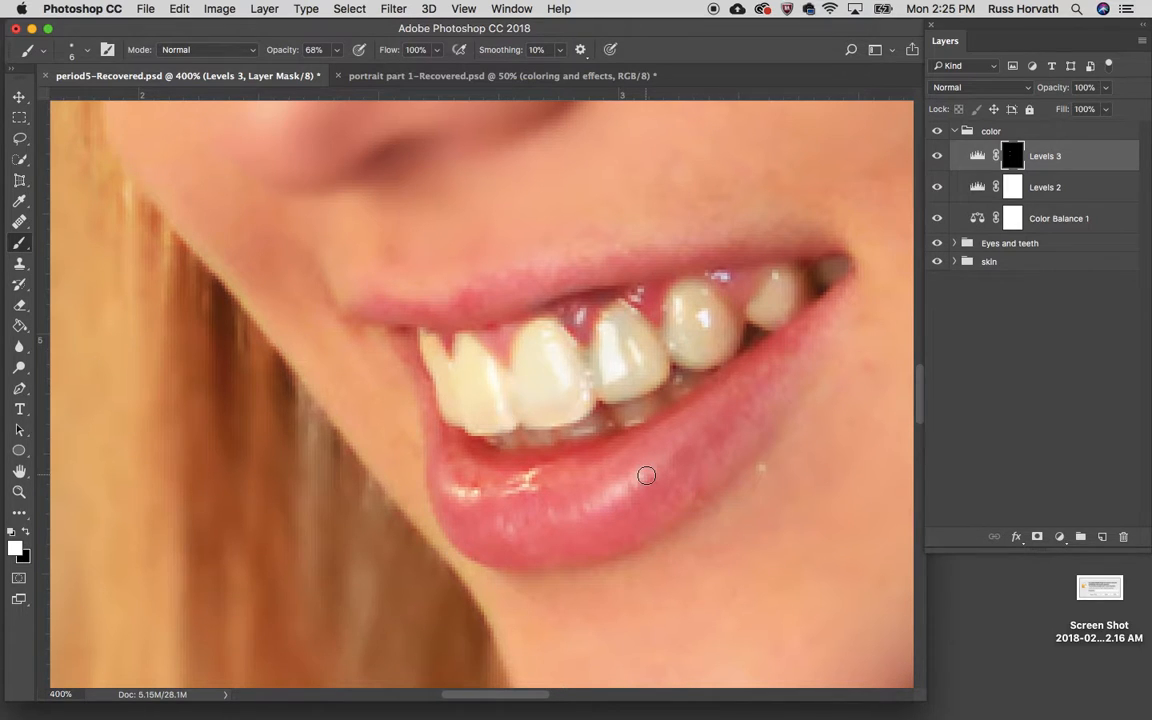
{"action": "key", "text": "super+minus"}
{"action": "key", "text": "super+minus"}
{"action": "key", "text": "super+minus"}
{"action": "key", "text": "super+minus"}
{"action": "key", "text": "super+minus"}
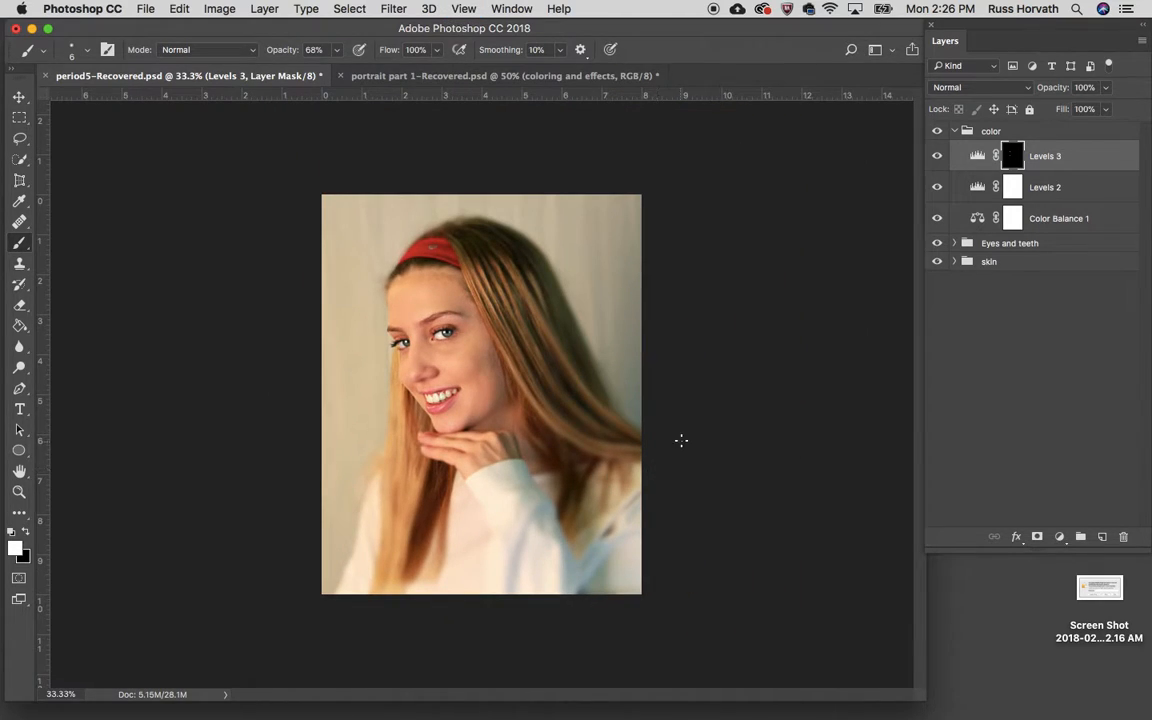
{"action": "left_click", "coordinate": [936, 159]}
{"action": "left_click", "coordinate": [977, 155]}
{"action": "left_click", "coordinate": [1106, 90]}
{"action": "left_click_drag", "start_coordinate": [1106, 110], "coordinate": [1091, 112]}
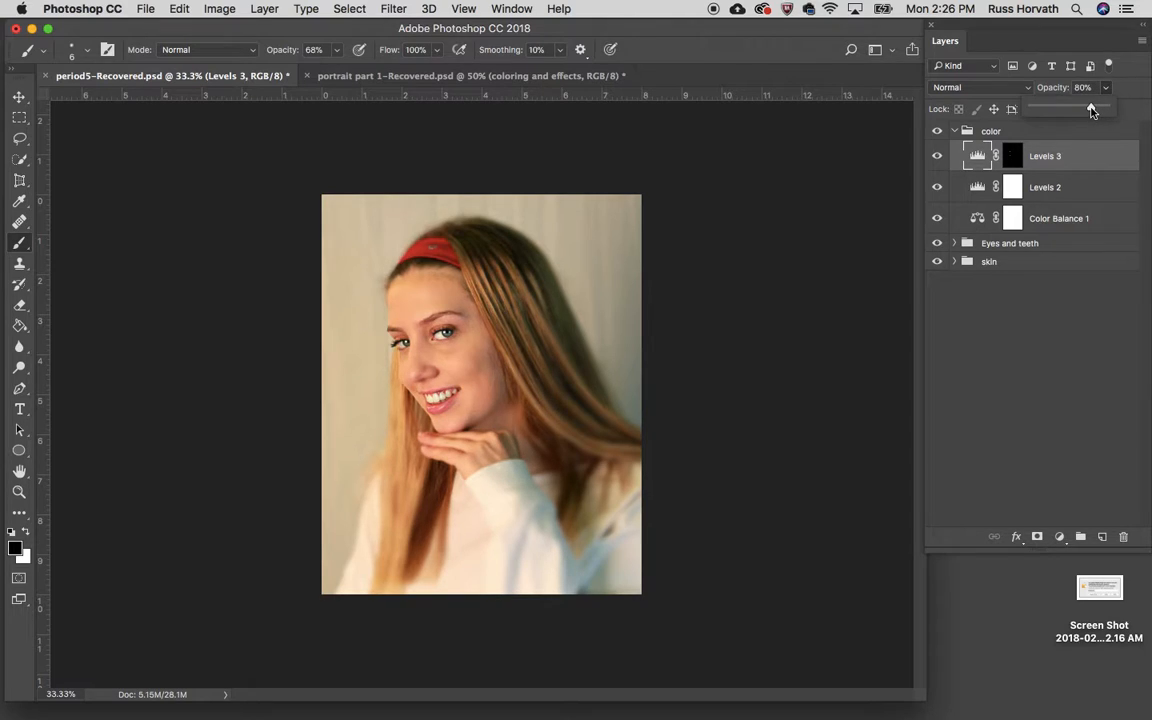
Compare the eyes and teeth with and without the Levels 3 adjustment
{"action": "left_click", "coordinate": [937, 156]}
{"action": "key", "text": "super+plus"}
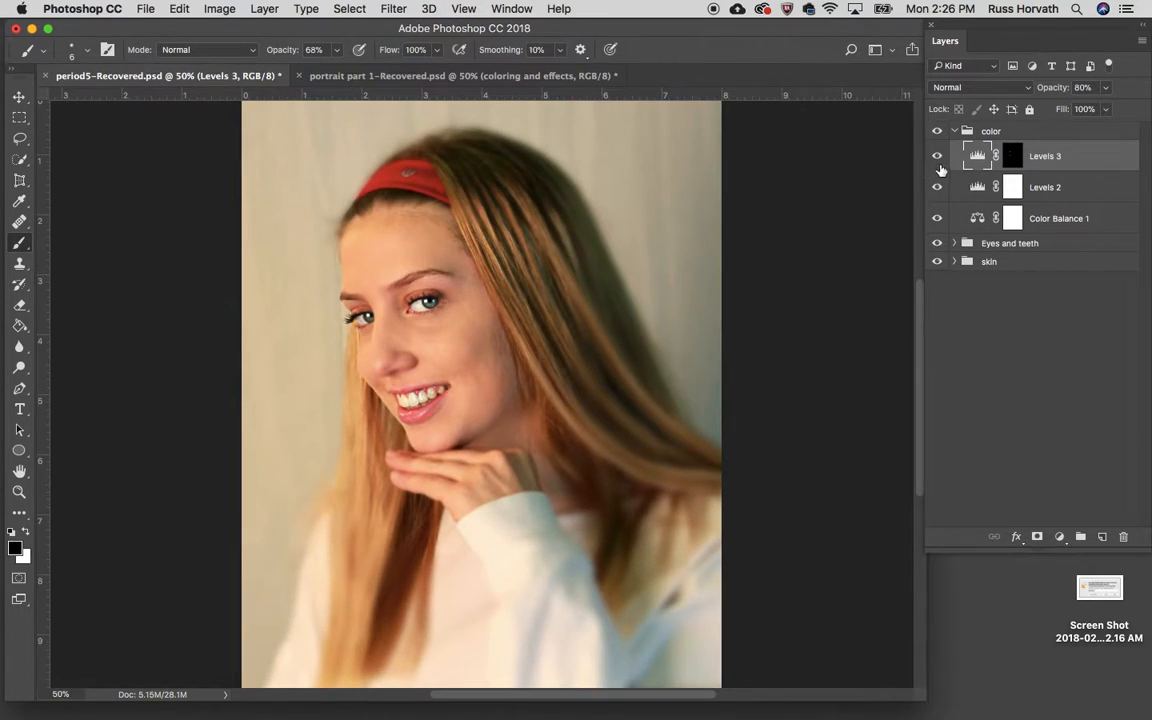
{"action": "left_click", "coordinate": [937, 157]}
{"action": "left_click", "coordinate": [937, 157]}
Add a Gradient Map adjustment above the Levels 3 layer and try the blue-to-orange and brown toning gradients
{"action": "left_click", "coordinate": [1059, 537]}
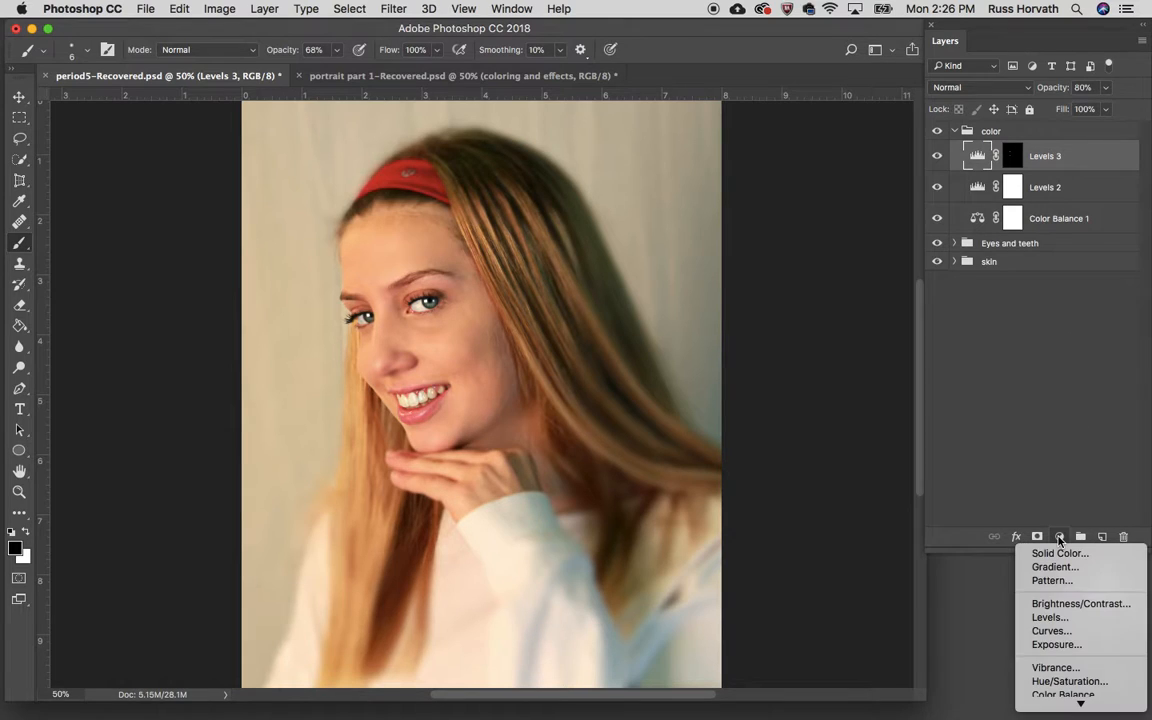
{"action": "mouse_move", "coordinate": [1078, 702]}
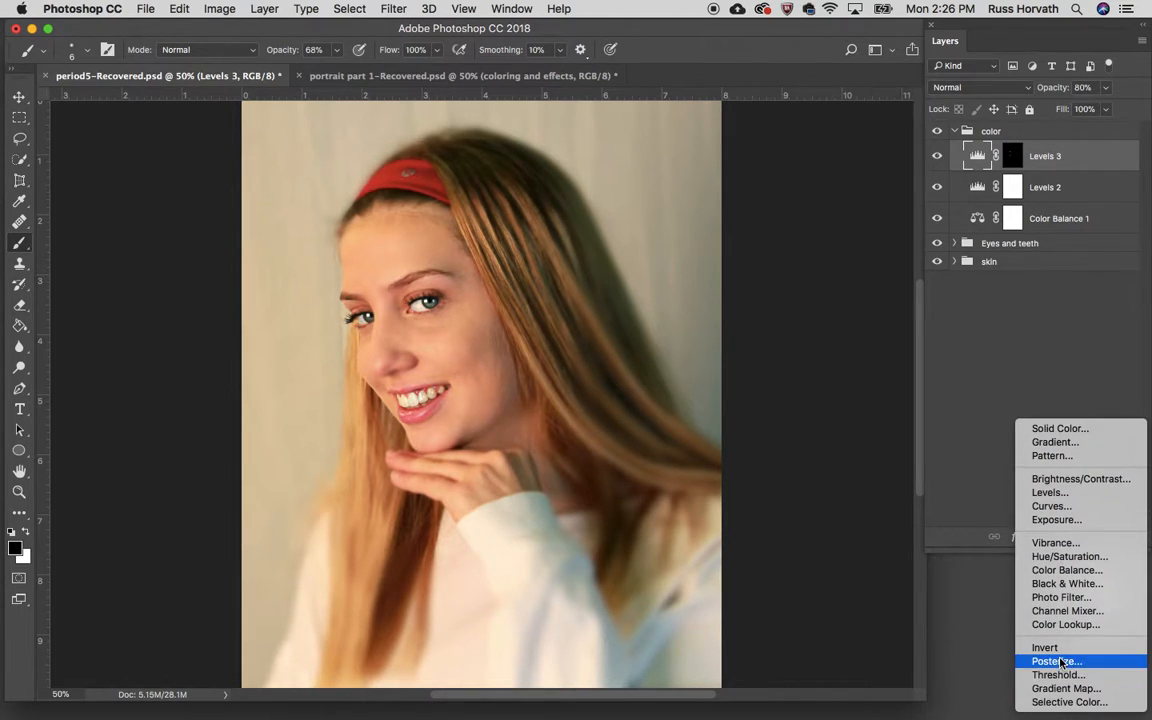
{"action": "left_click", "coordinate": [1059, 689]}
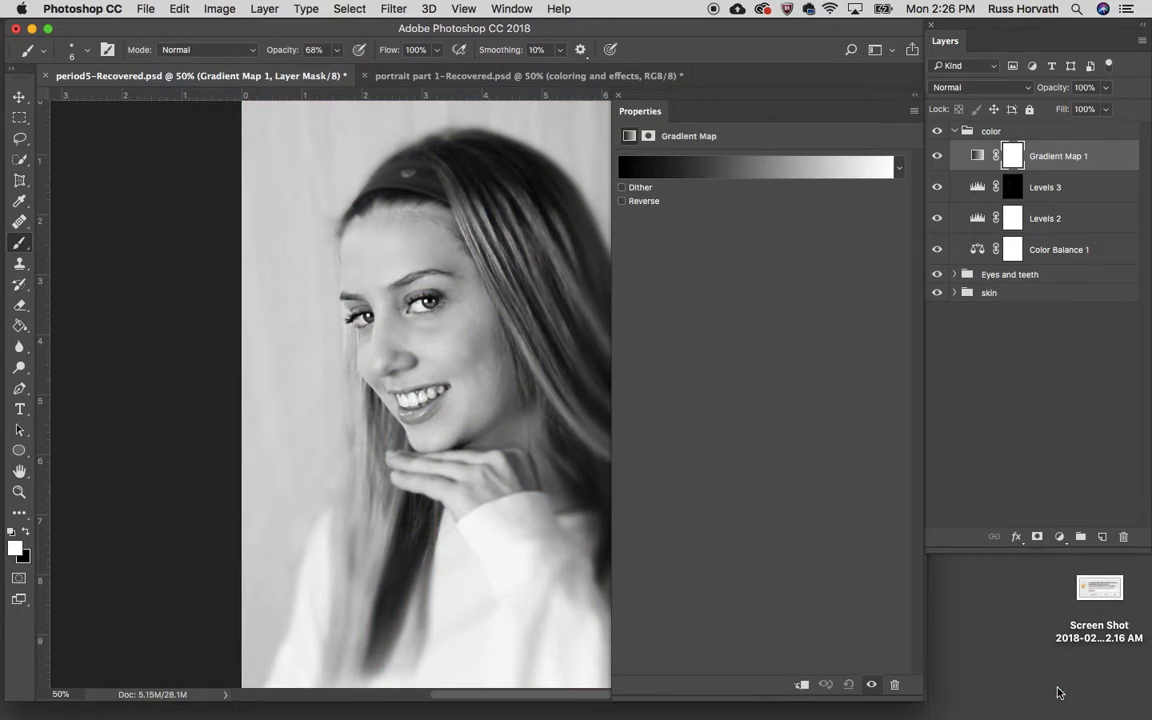
{"action": "left_click", "coordinate": [899, 167]}
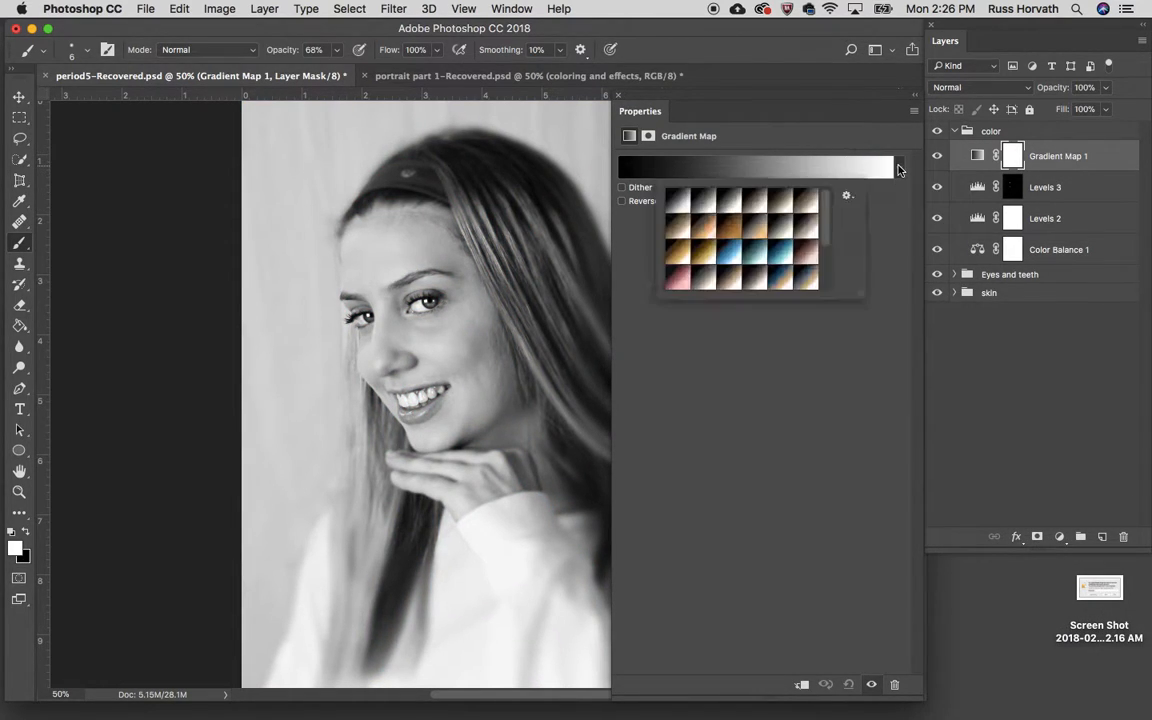
{"action": "left_click", "coordinate": [757, 233]}
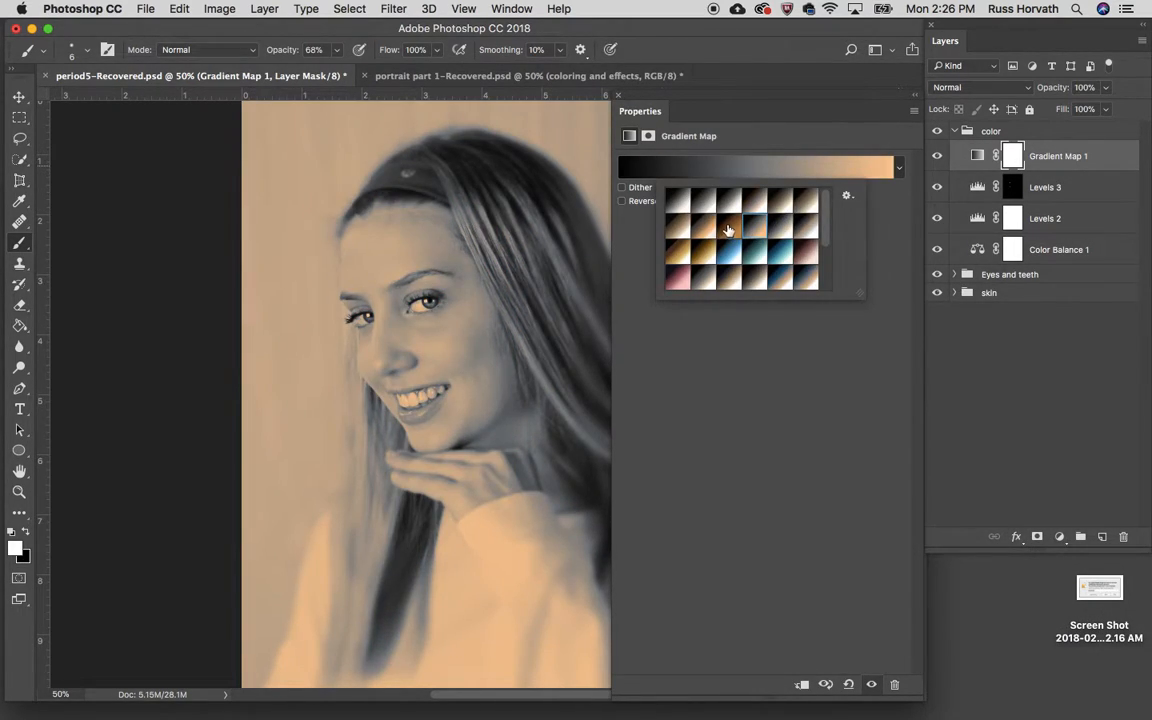
{"action": "left_click", "coordinate": [729, 226]}
Reset the gradient presets to the defaults and apply the red-to-green gradient to the Gradient Map
{"action": "left_click", "coordinate": [847, 196]}
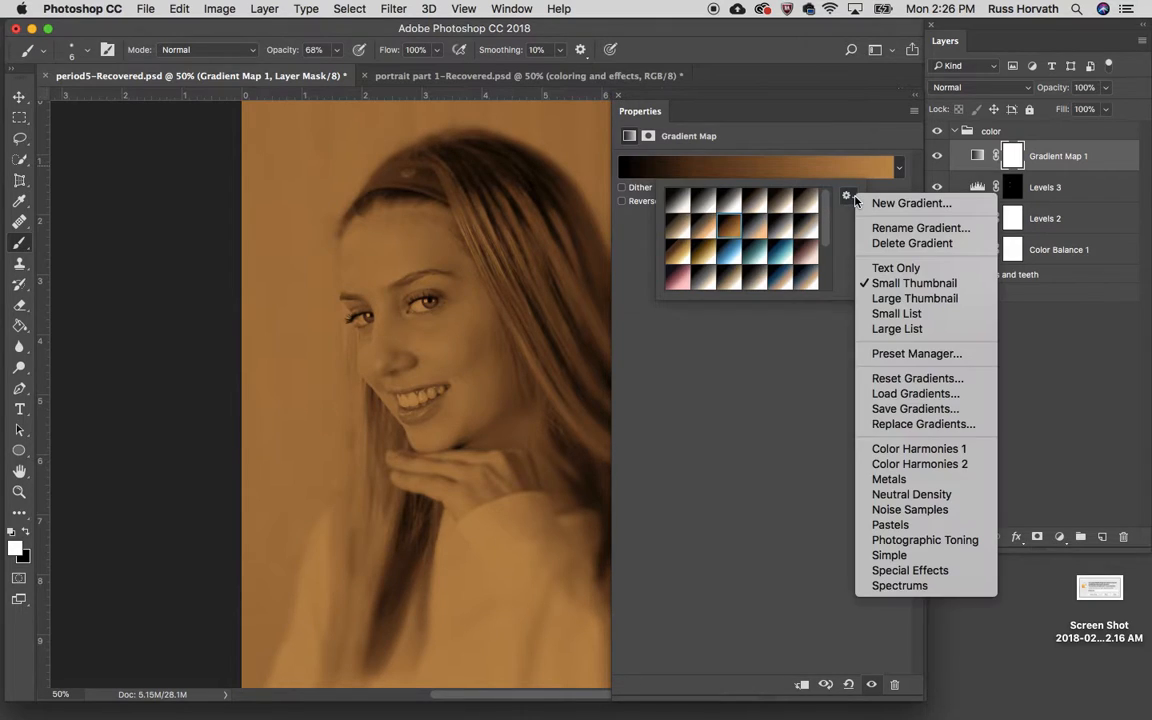
{"action": "left_click", "coordinate": [900, 379]}
{"action": "left_click", "coordinate": [692, 263]}
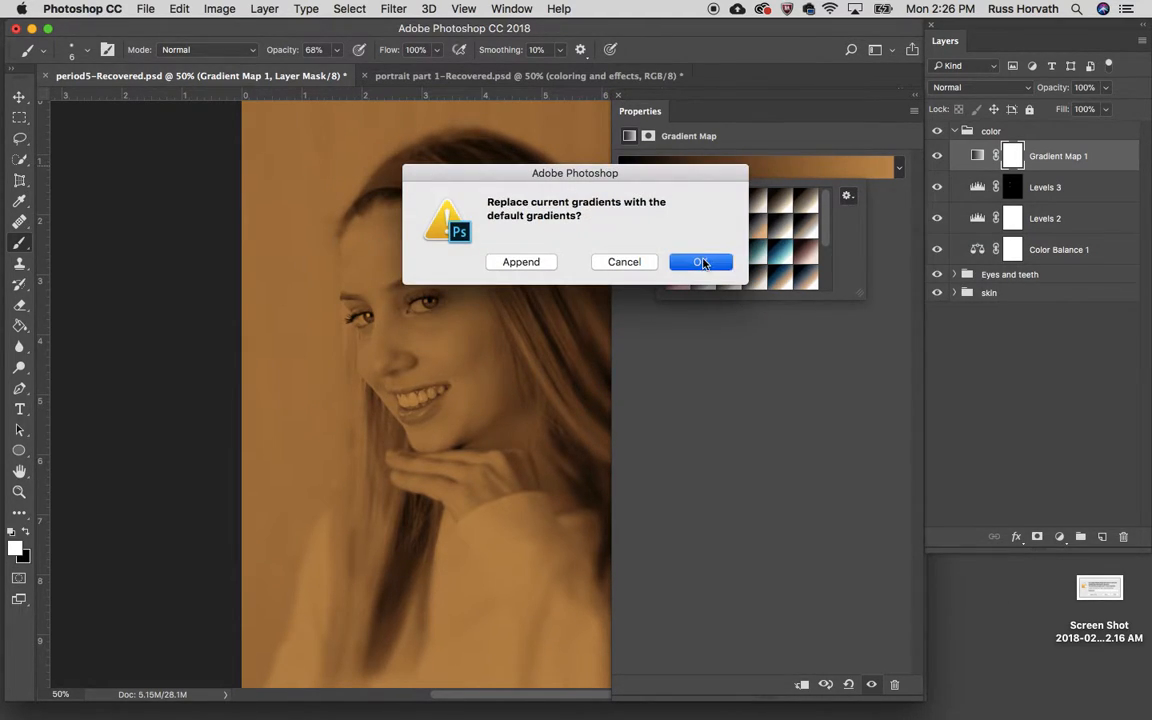
{"action": "left_click", "coordinate": [756, 203]}
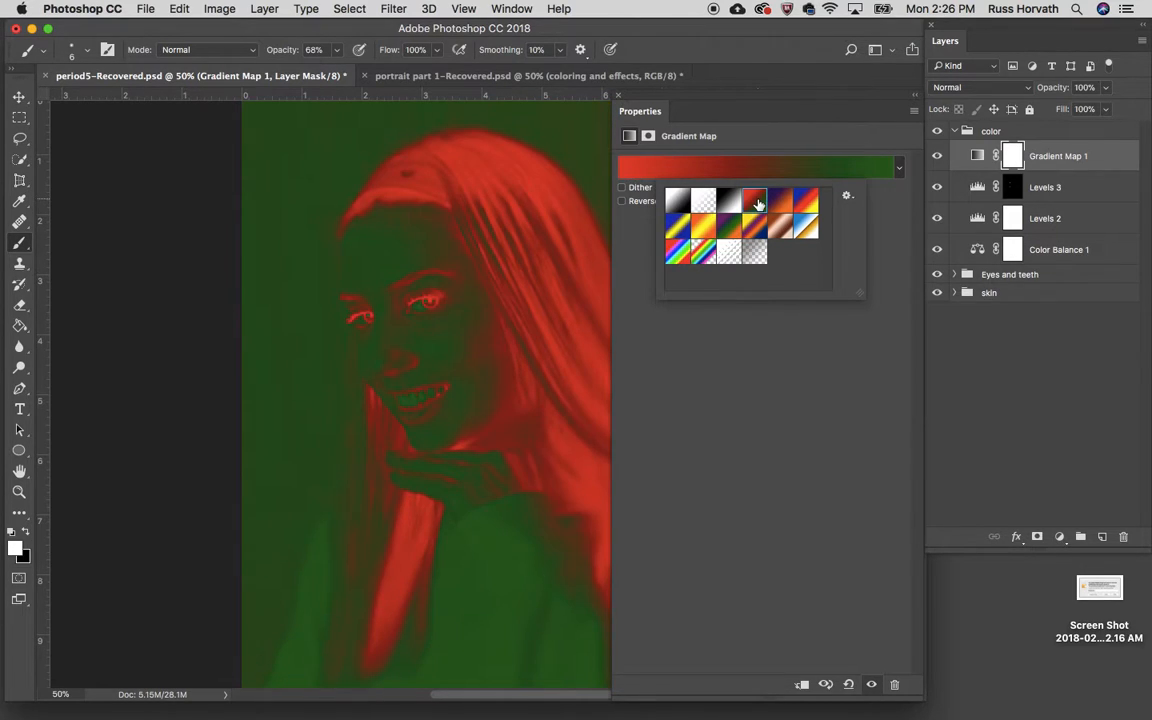
Try Color Dodge on the Gradient Map 1 layer, settle on the Overlay blend mode, and lower its opacity to 41%
{"action": "left_click", "coordinate": [977, 155]}
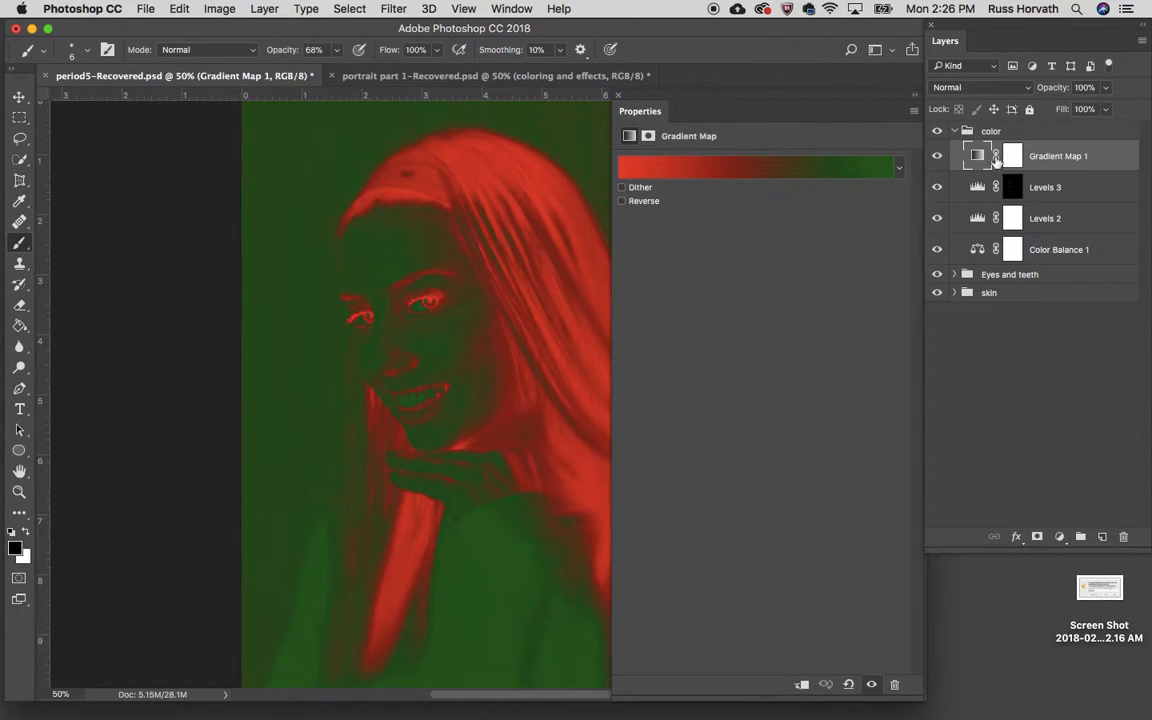
{"action": "left_click", "coordinate": [963, 89]}
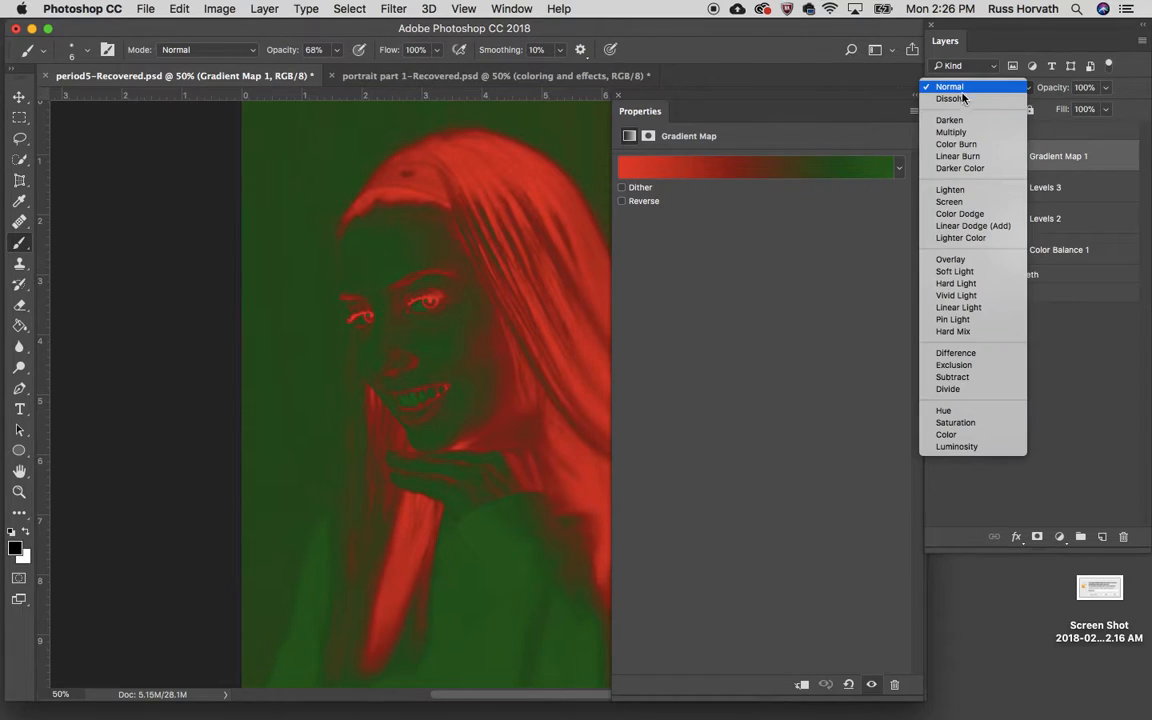
{"action": "left_click", "coordinate": [961, 214]}
{"action": "left_click", "coordinate": [975, 89]}
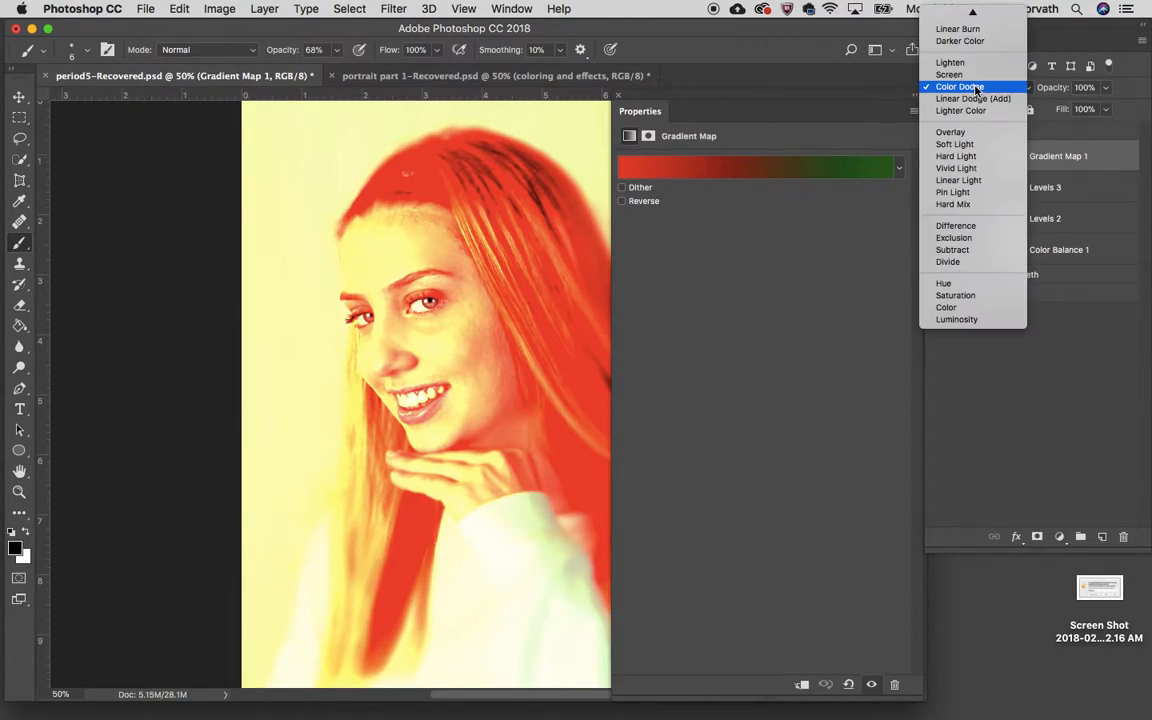
{"action": "left_click", "coordinate": [979, 134]}
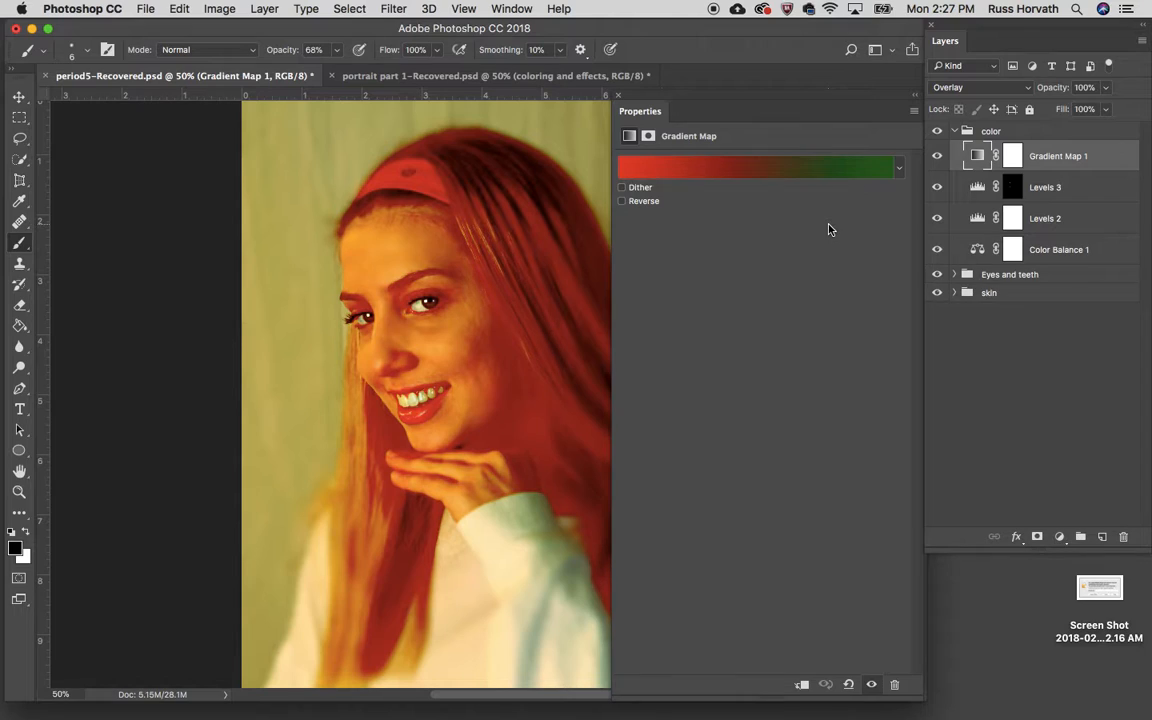
{"action": "left_click", "coordinate": [1105, 87]}
{"action": "left_click_drag", "start_coordinate": [1108, 106], "coordinate": [1063, 111]}
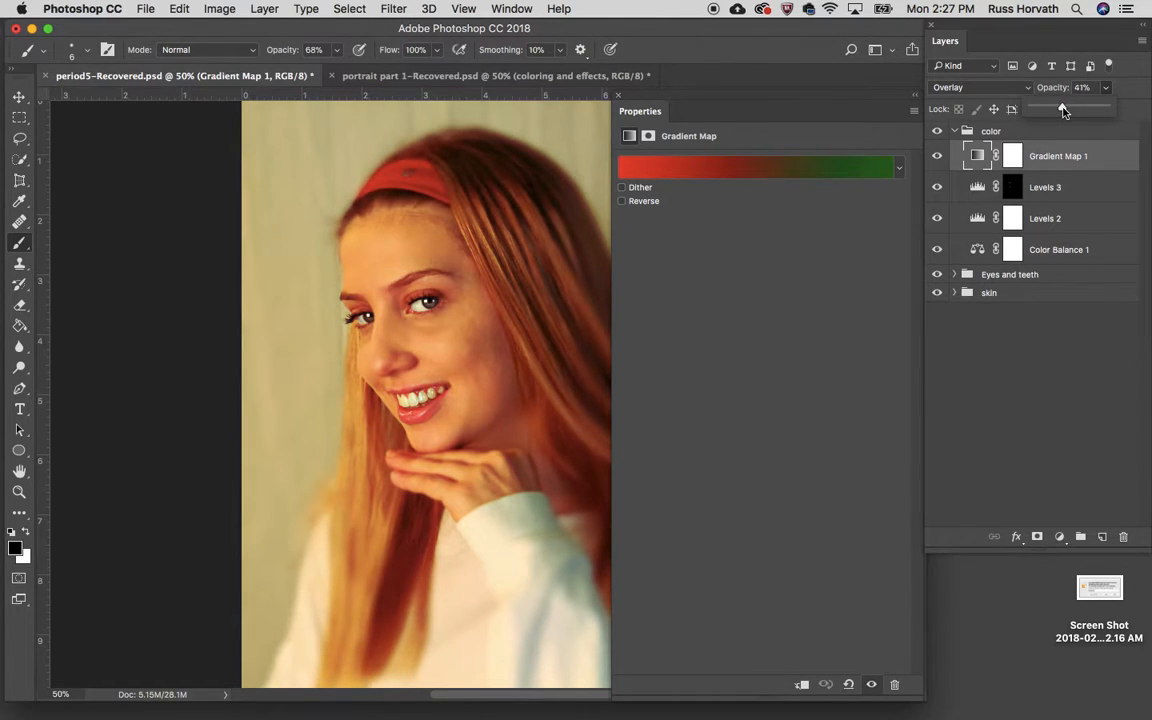
Compare the portrait with and without the Gradient Map 1 adjustment and show the whole image
{"action": "left_click", "coordinate": [937, 156]}
{"action": "left_click", "coordinate": [937, 156]}
{"action": "left_click", "coordinate": [619, 100]}
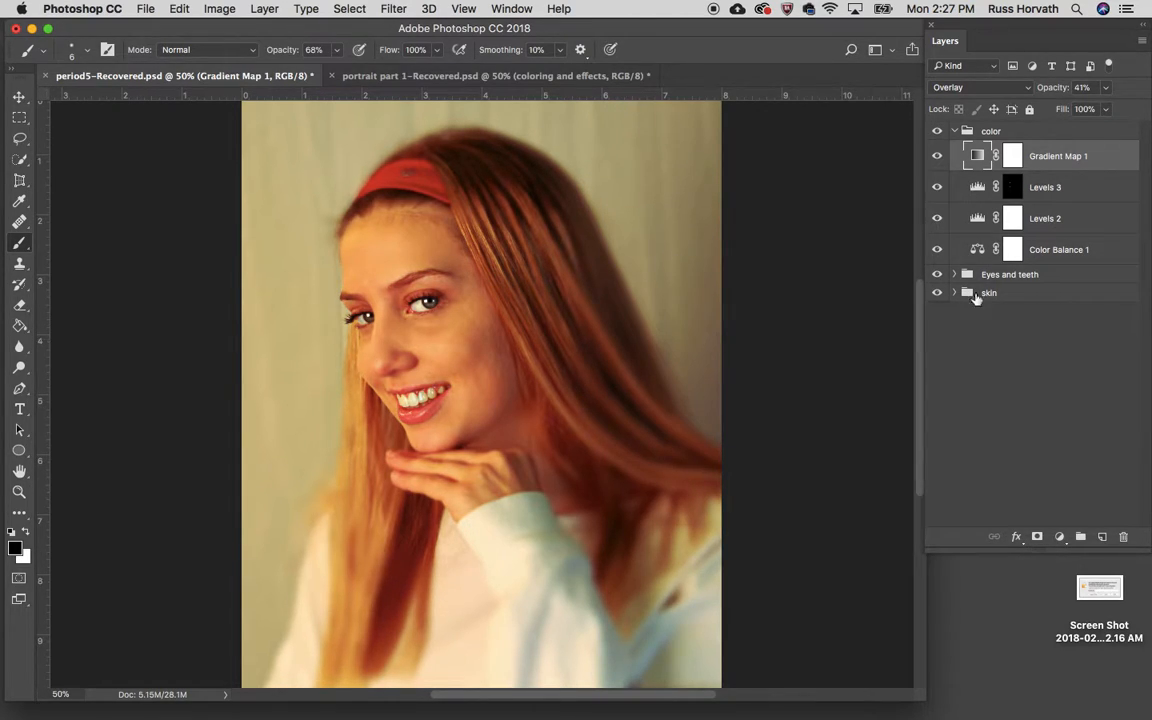
Try the violet-to-orange, blue-red-yellow, blue-yellow-blue and other preset gradients on Gradient Map 1, and return to the red-to-green gradient
{"action": "double_click", "coordinate": [975, 158]}
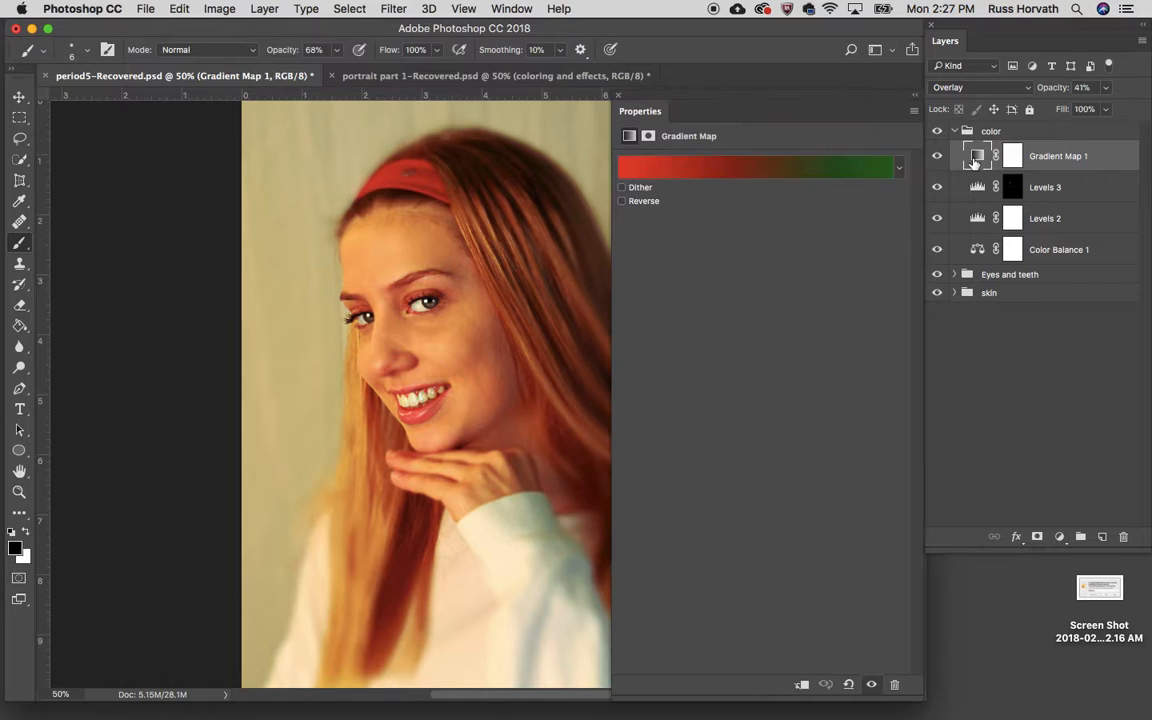
{"action": "left_click", "coordinate": [899, 170]}
{"action": "left_click", "coordinate": [793, 208]}
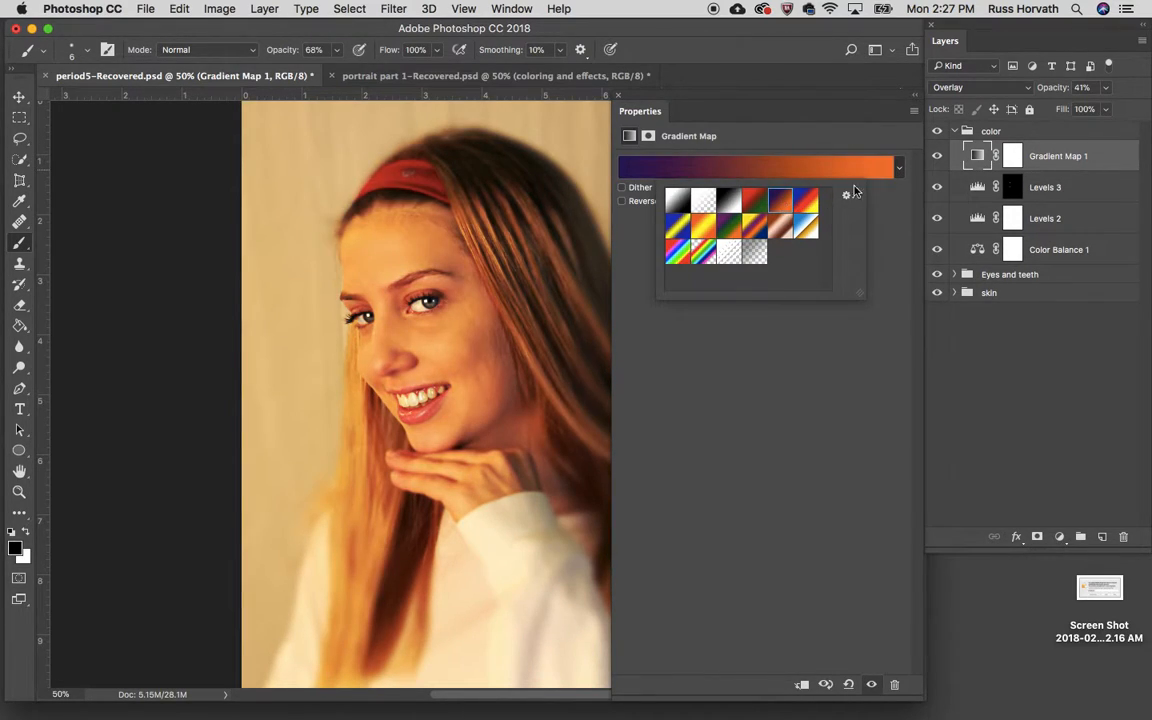
{"action": "left_click", "coordinate": [807, 205]}
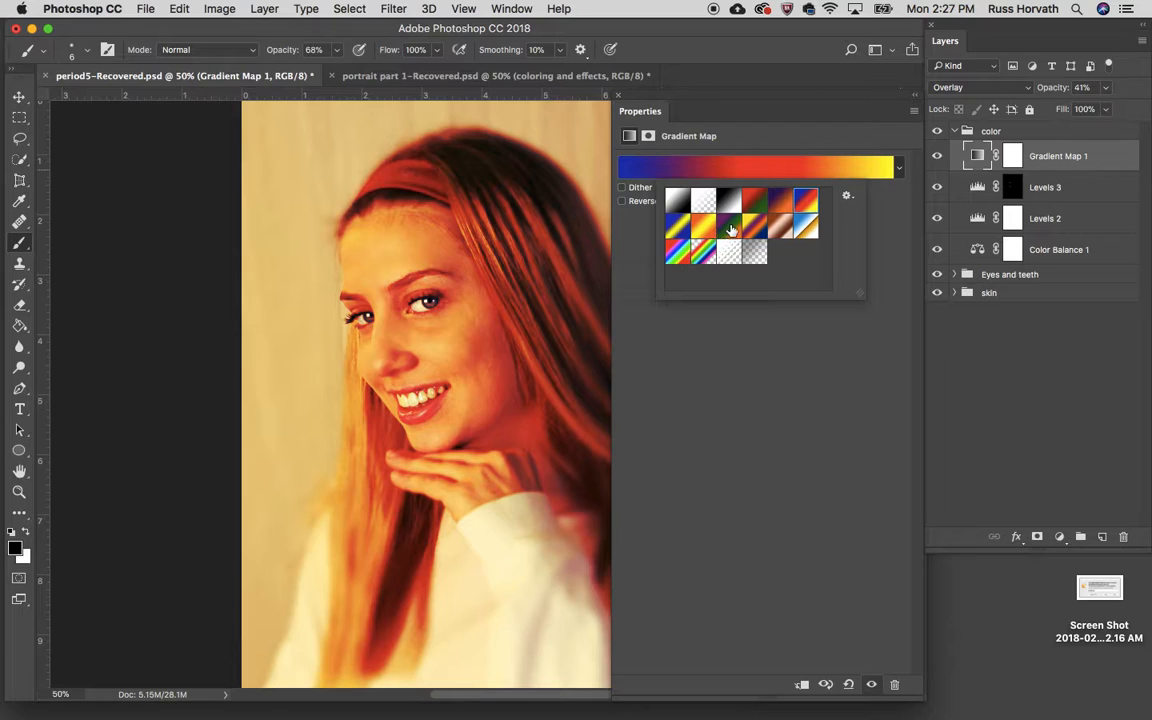
{"action": "left_click", "coordinate": [729, 227]}
{"action": "left_click", "coordinate": [703, 229]}
{"action": "left_click", "coordinate": [678, 227]}
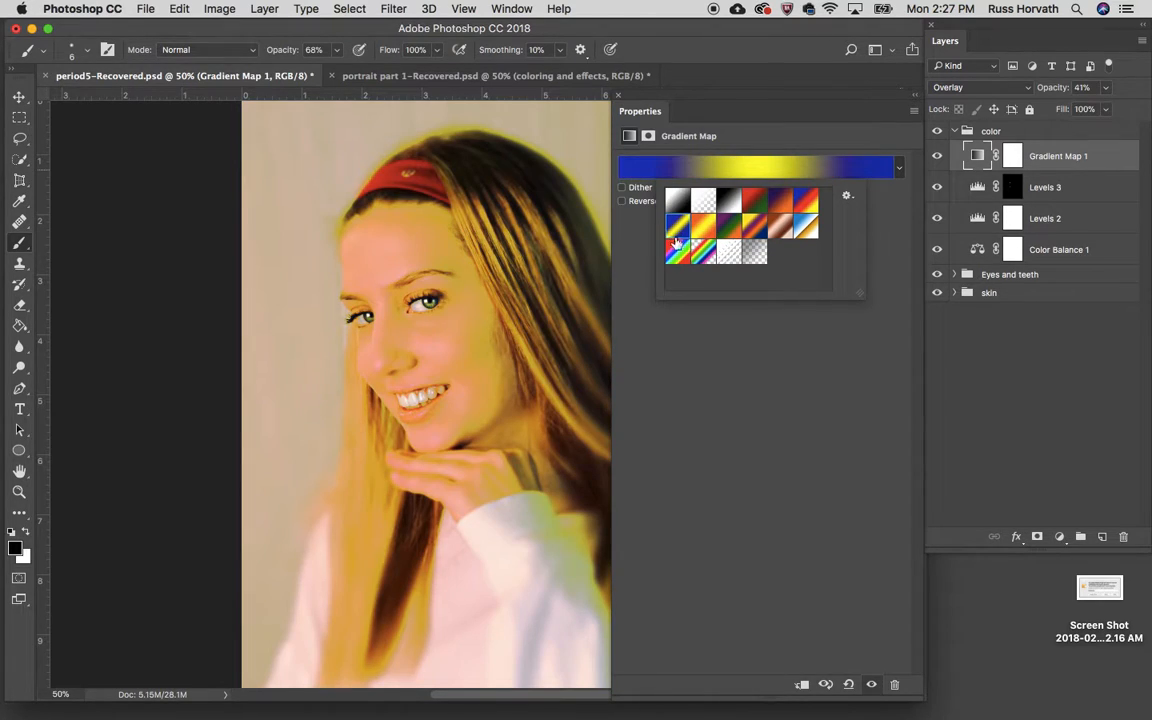
{"action": "left_click", "coordinate": [680, 254]}
{"action": "left_click", "coordinate": [754, 201]}
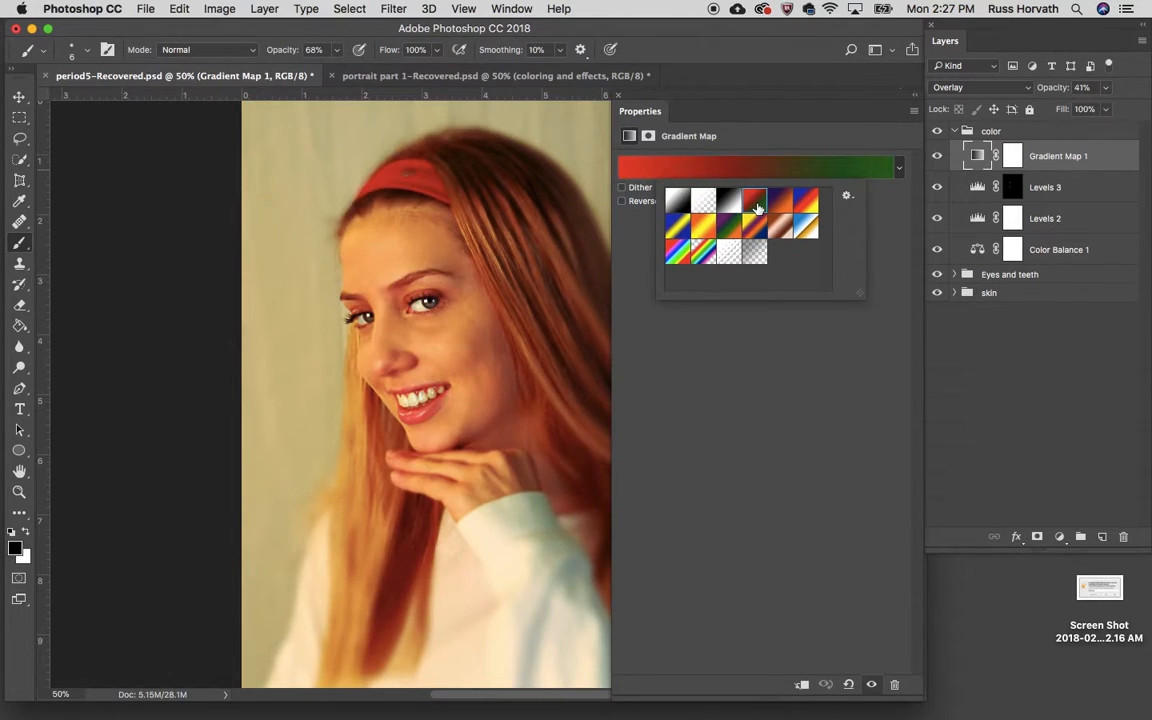
{"action": "left_click", "coordinate": [619, 99]}
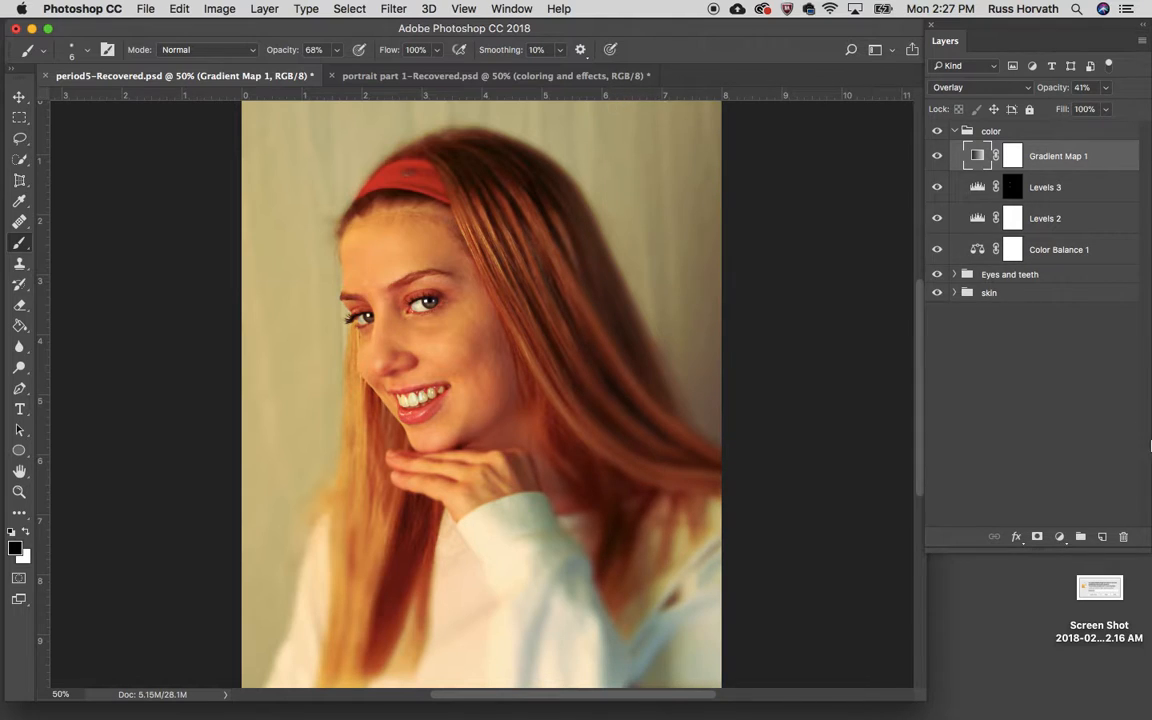
Add a Black & White adjustment above Gradient Map 1 with Reds at 109 and the Overlay blend mode
{"action": "left_click", "coordinate": [1059, 537]}
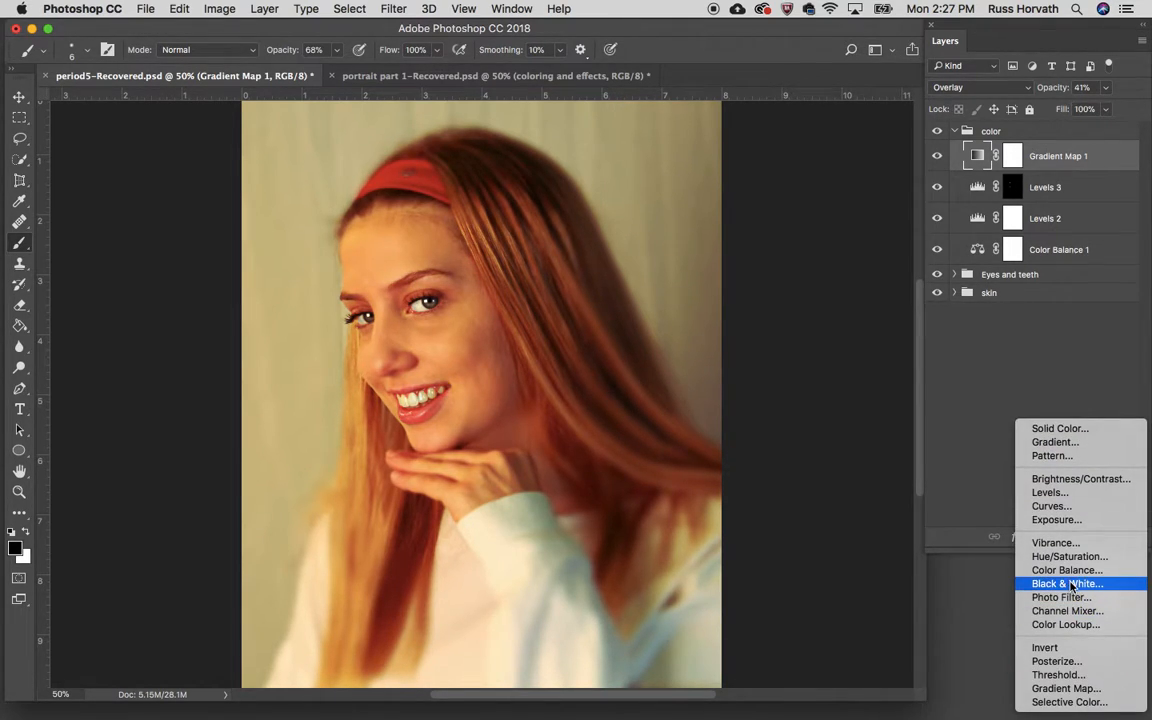
{"action": "left_click", "coordinate": [1068, 584]}
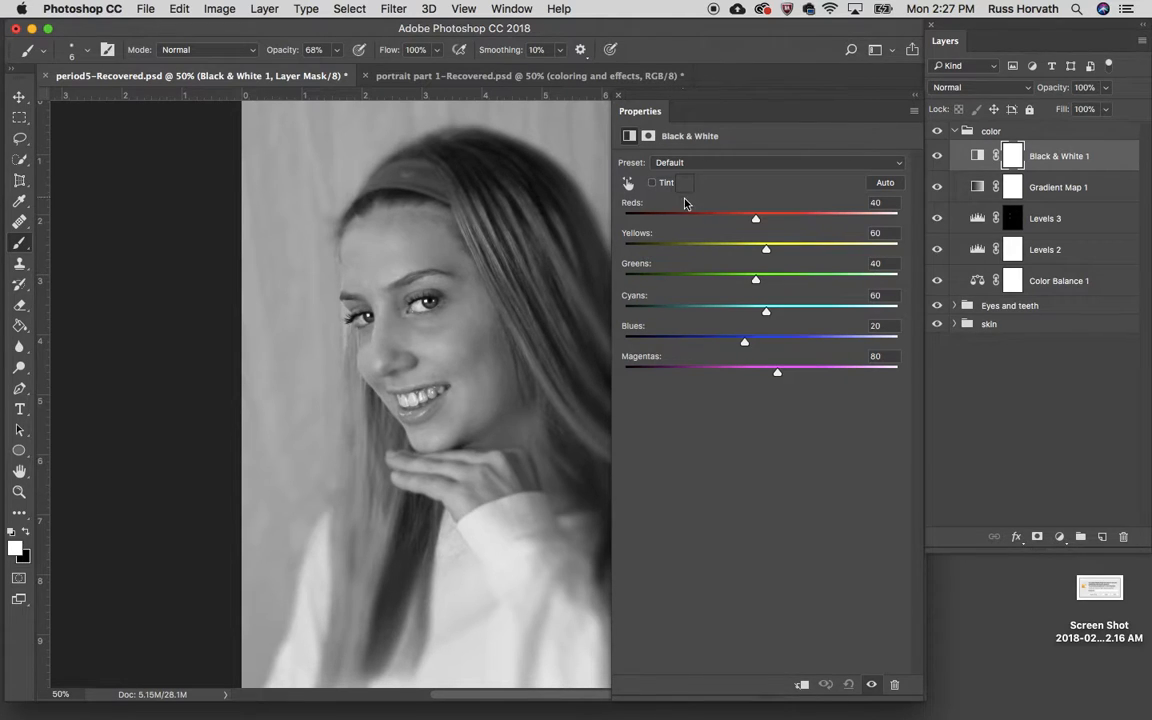
{"action": "left_click_drag", "start_coordinate": [757, 222], "coordinate": [794, 225]}
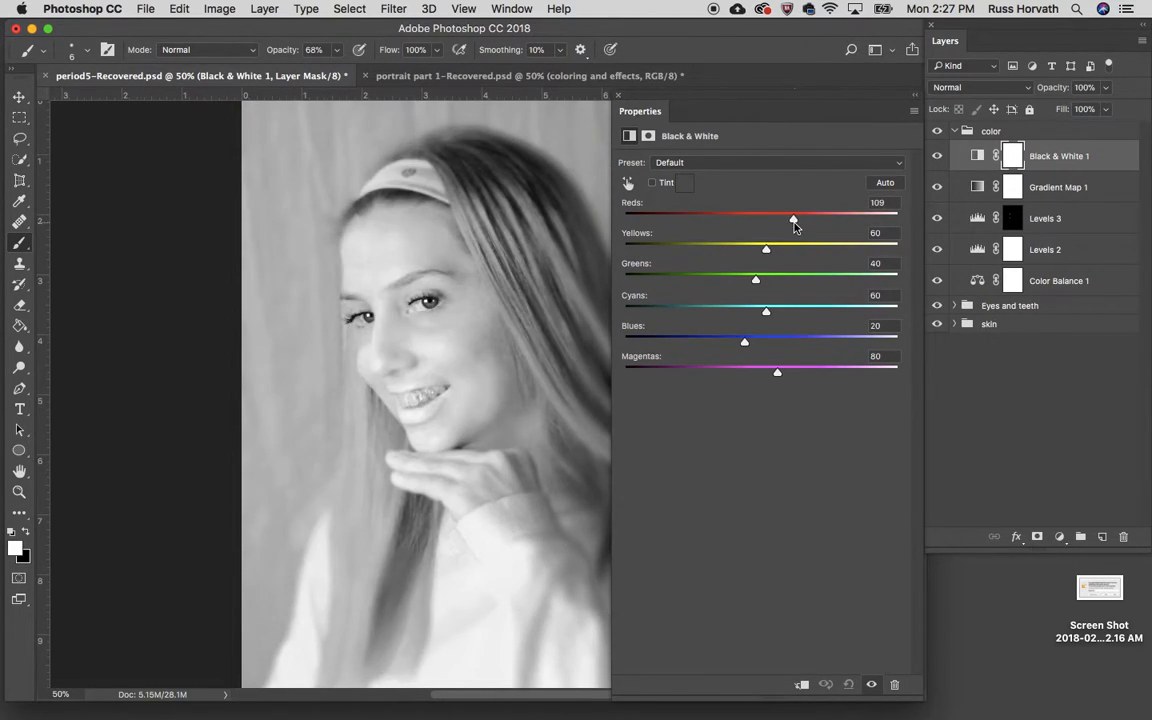
{"action": "left_click", "coordinate": [977, 155]}
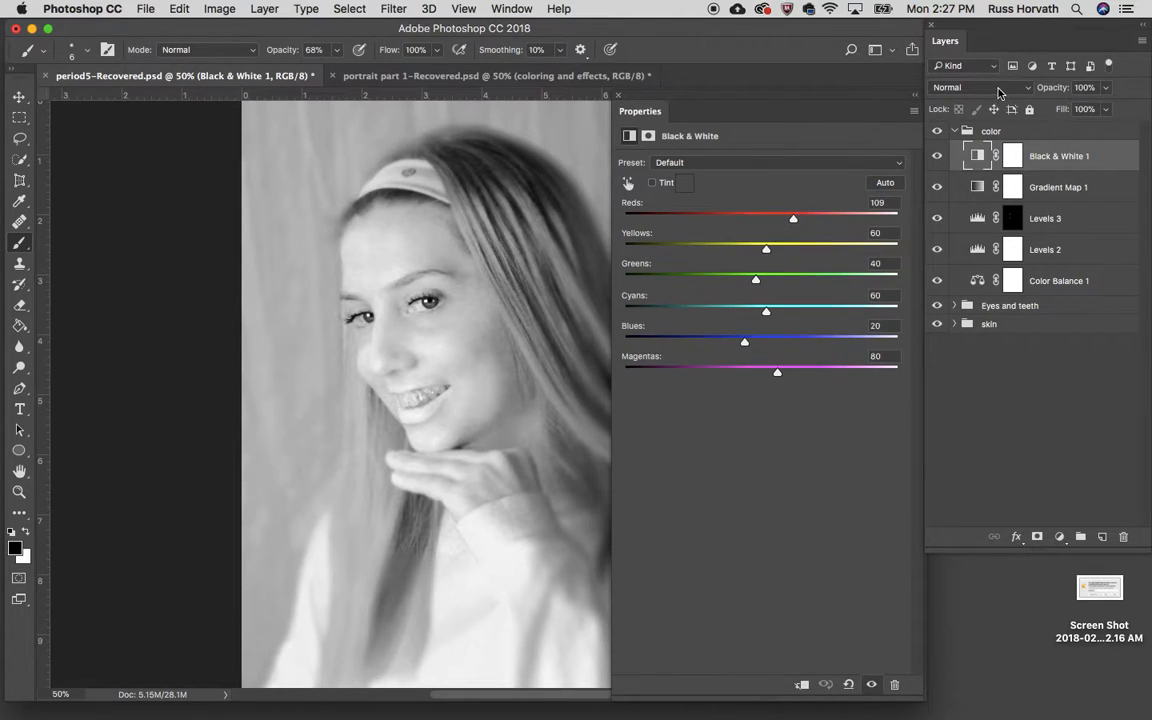
{"action": "left_click", "coordinate": [998, 88]}
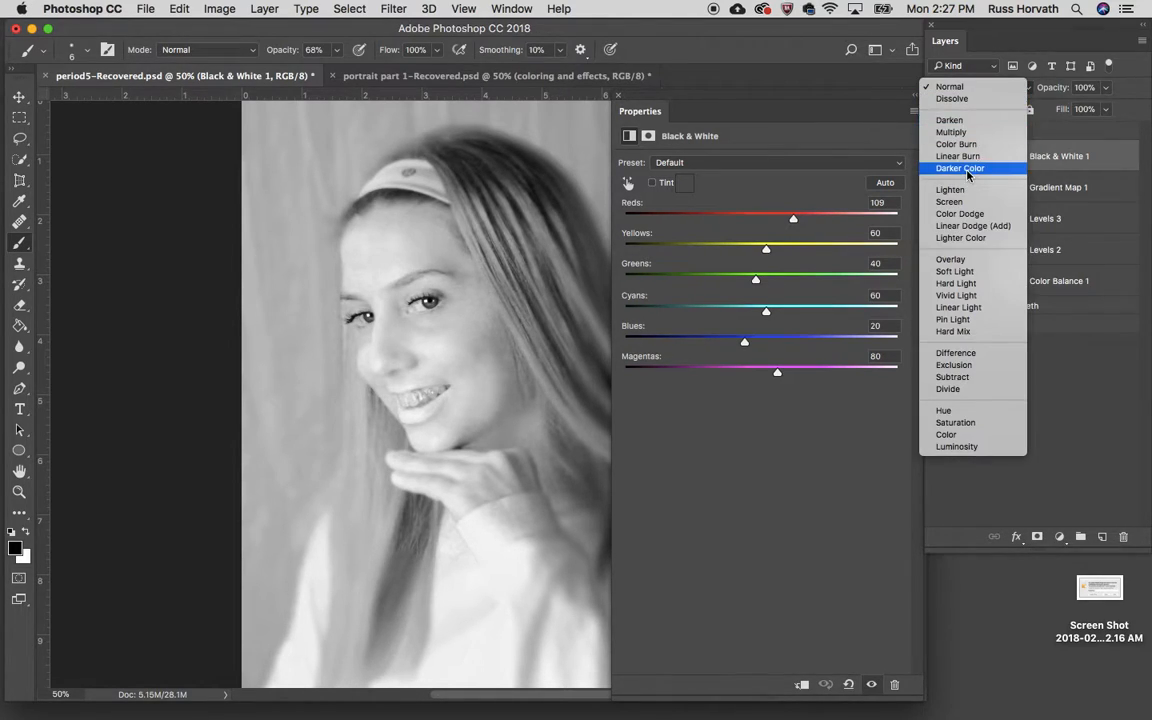
{"action": "left_click", "coordinate": [942, 260]}
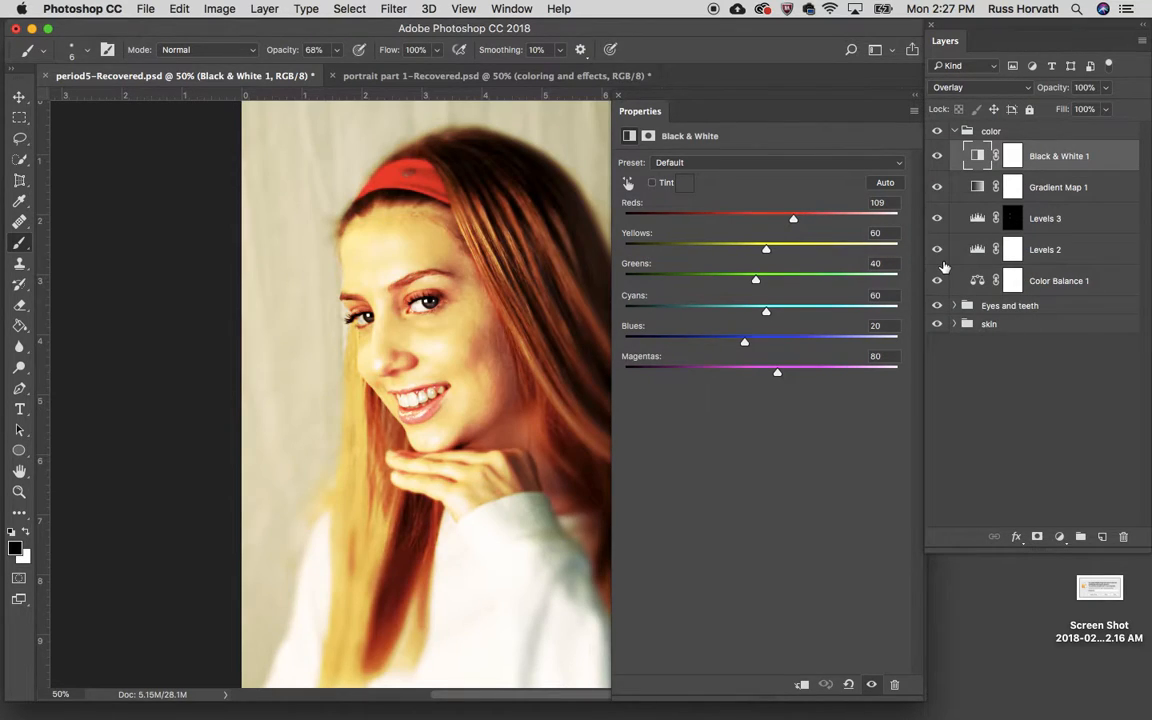
Set the Black & White 1 adjustment to Reds 97, Yellows -60, Cyans 41, Blues -113 and Magentas -56, and delete the layer
{"action": "left_click_drag", "start_coordinate": [793, 218], "coordinate": [731, 268]}
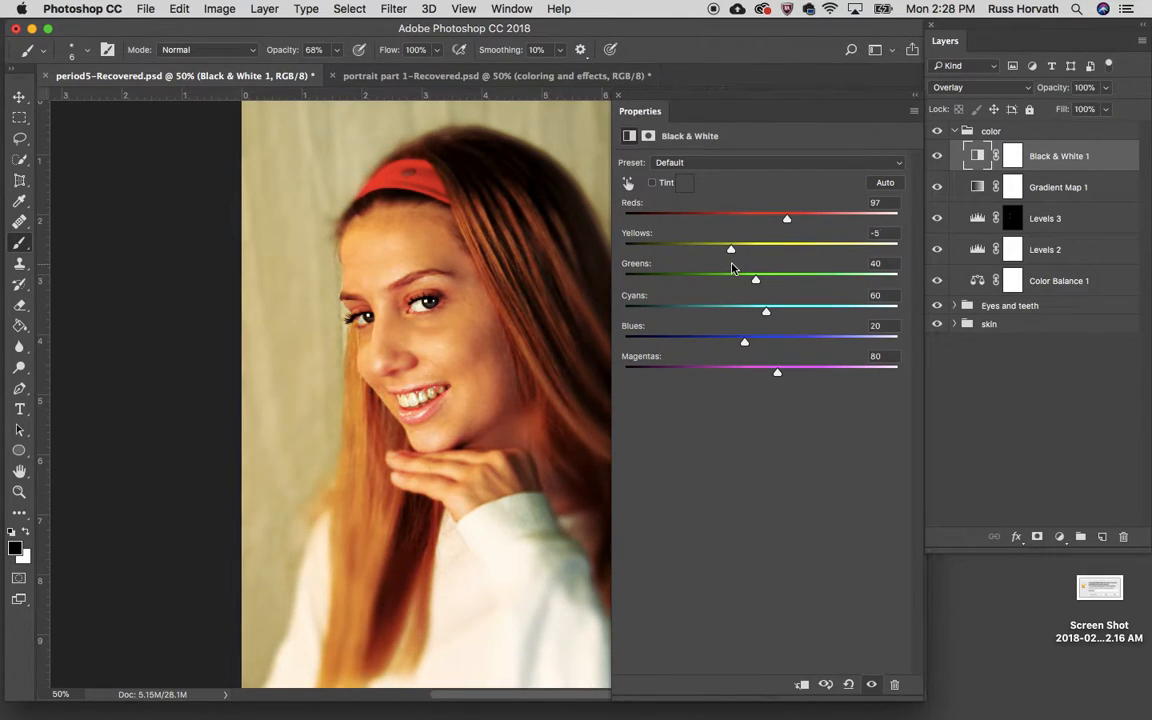
{"action": "left_click_drag", "start_coordinate": [766, 311], "coordinate": [672, 344]}
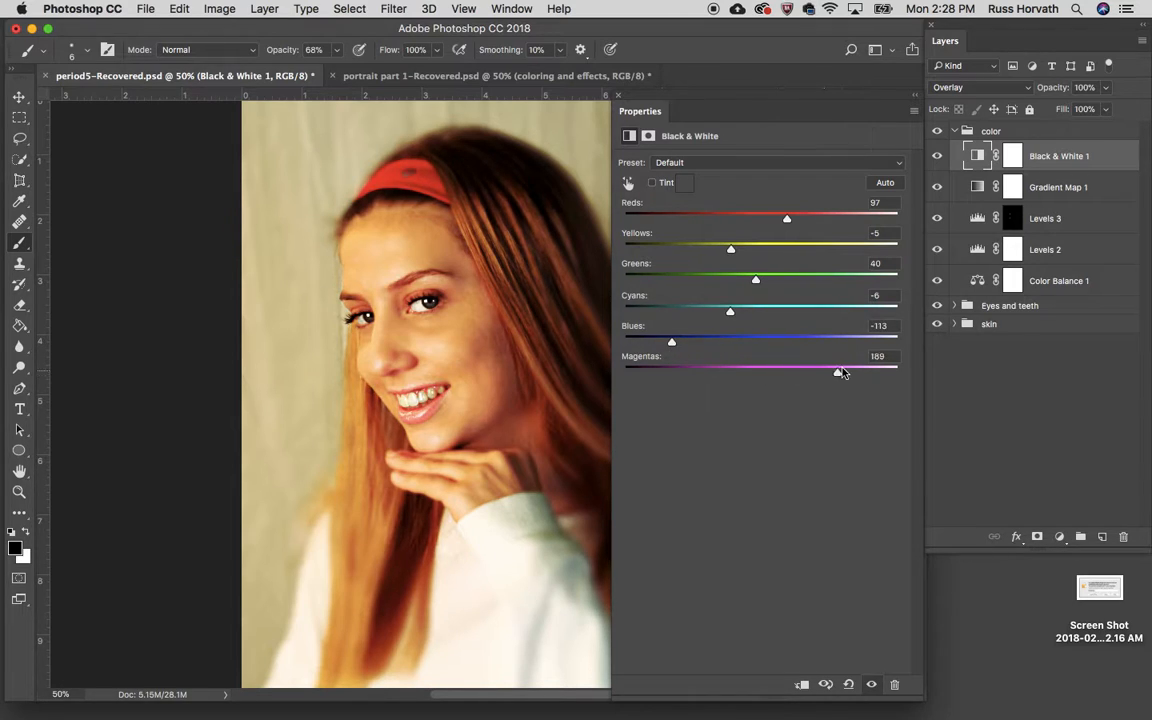
{"action": "left_click_drag", "start_coordinate": [853, 373], "coordinate": [703, 374]}
{"action": "left_click_drag", "start_coordinate": [731, 314], "coordinate": [757, 315]}
{"action": "left_click_drag", "start_coordinate": [730, 249], "coordinate": [700, 249]}
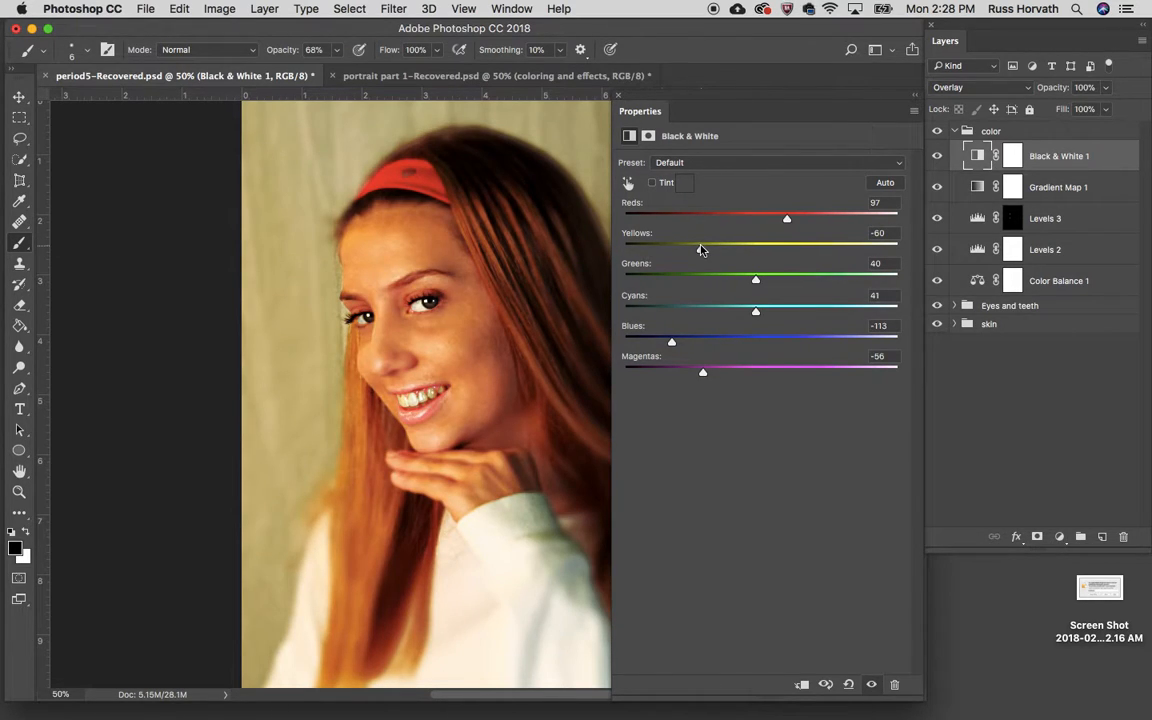
{"action": "left_click_drag", "start_coordinate": [1064, 160], "coordinate": [1124, 538]}
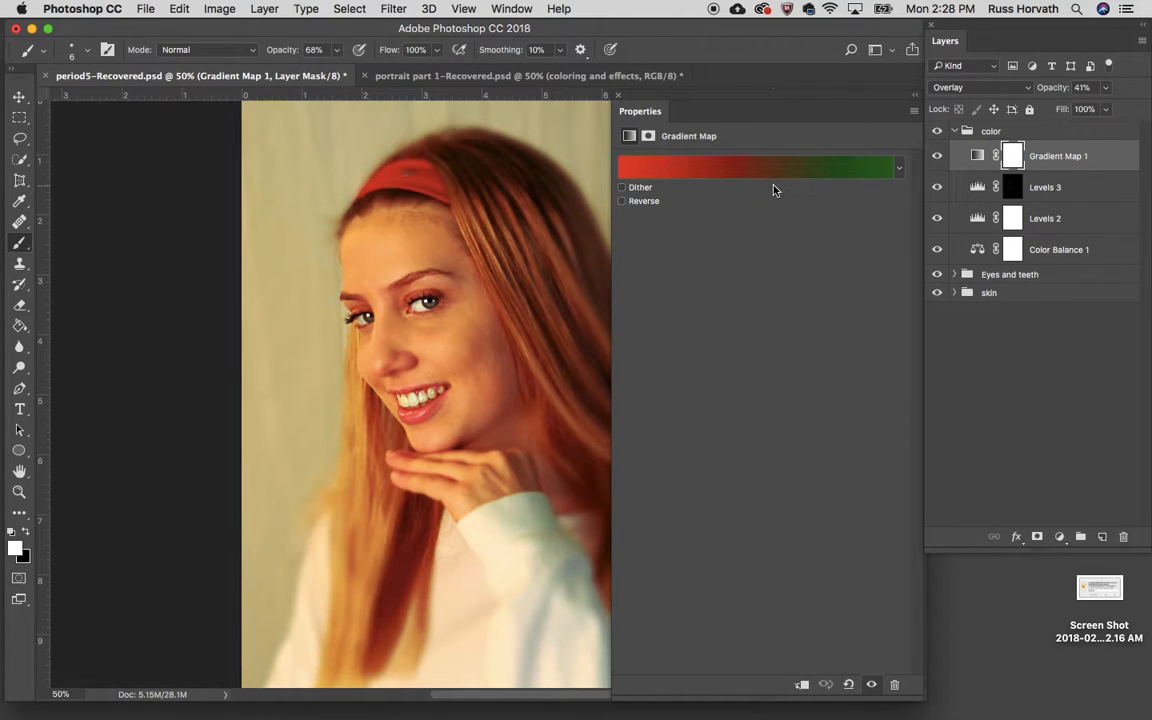
{"action": "left_click", "coordinate": [1060, 537]}
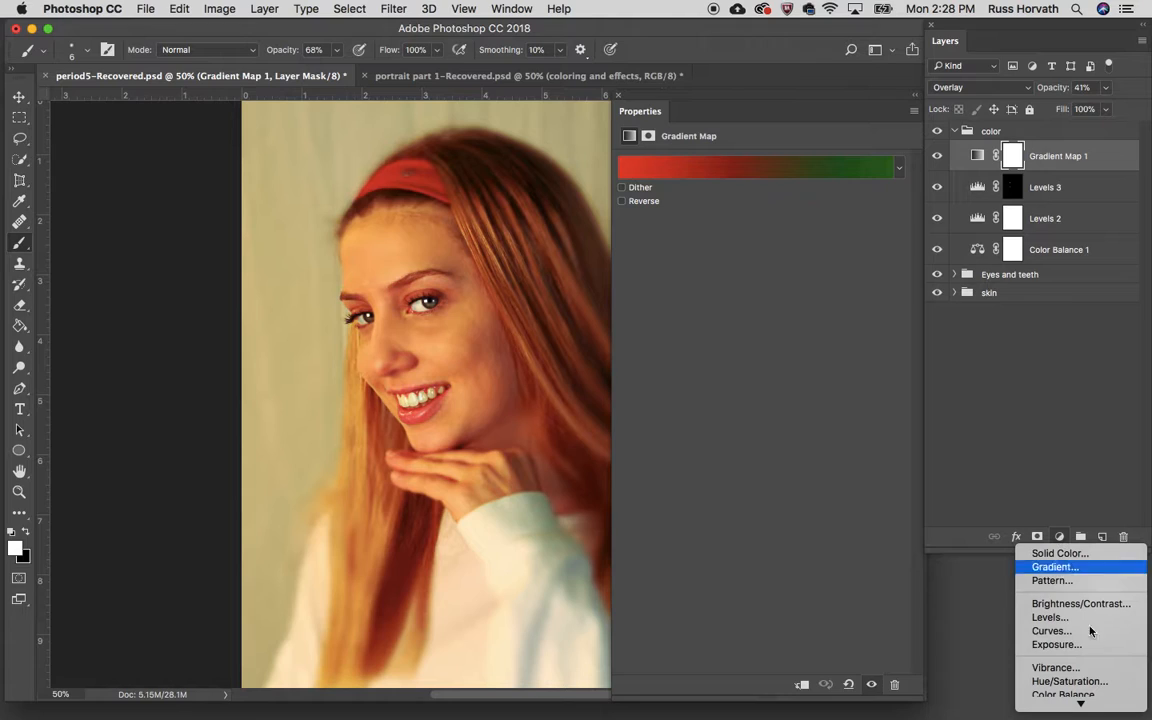
{"action": "scroll", "coordinate": [1075, 582], "scroll_direction": "down", "scroll_amount": 3}
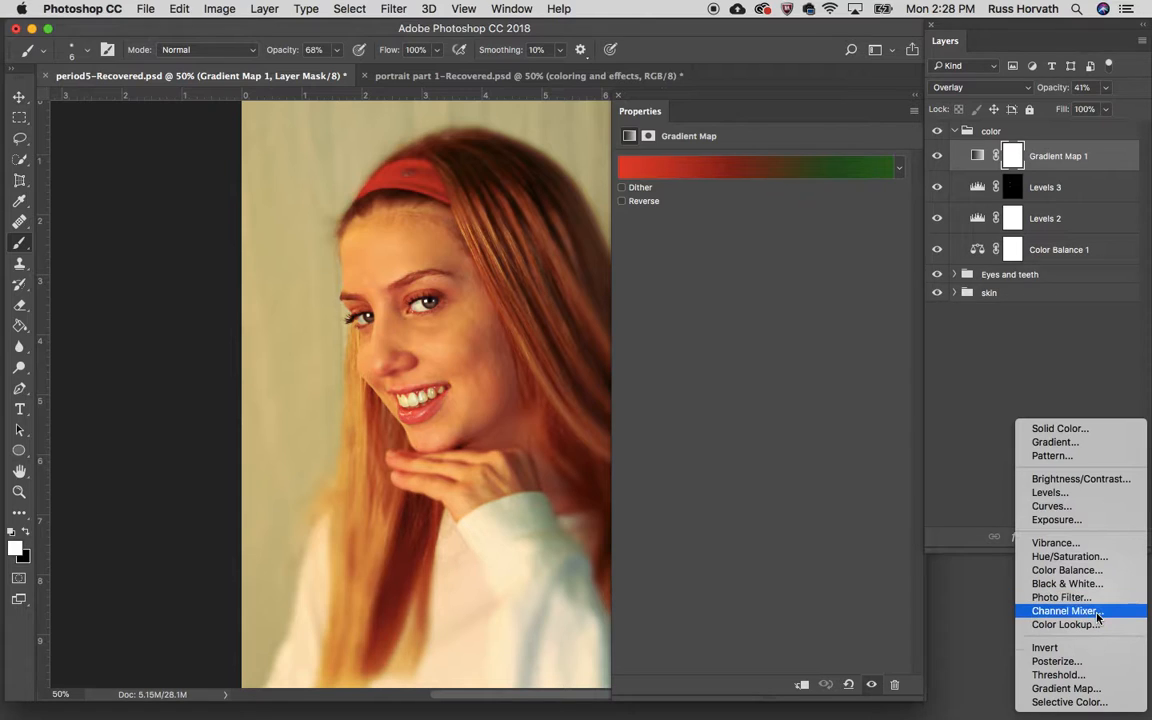
{"action": "left_click", "coordinate": [968, 610]}
{"action": "left_click", "coordinate": [786, 408]}
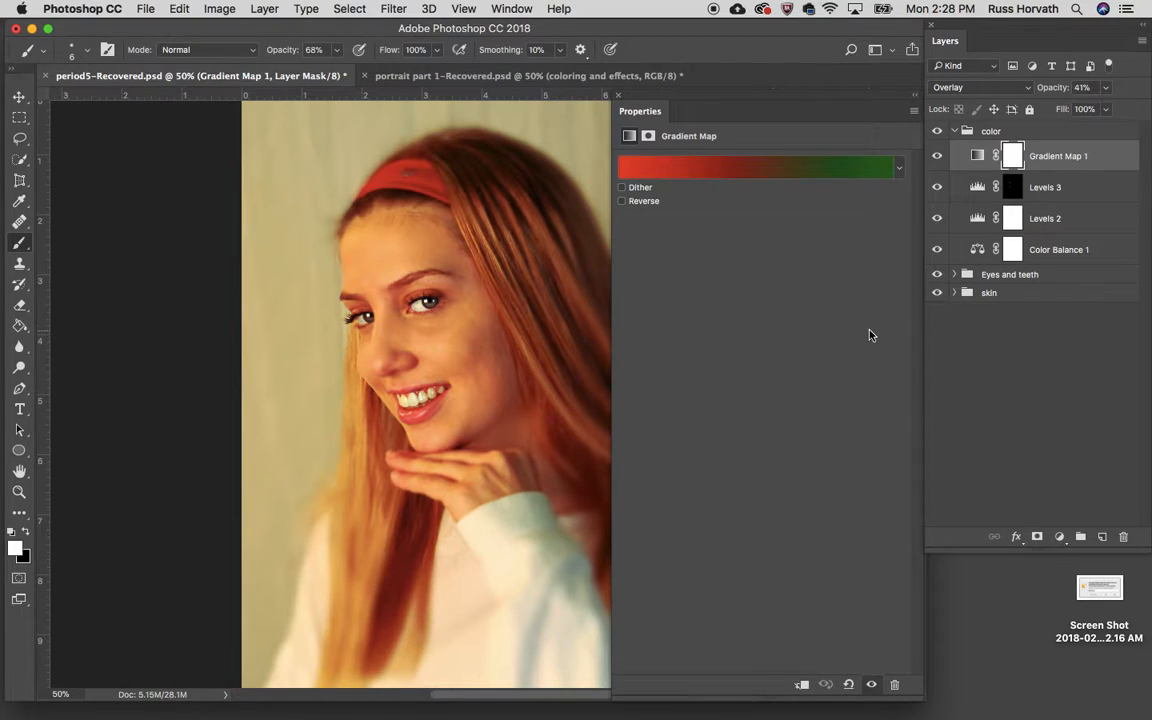
Collapse the color group, expand the skin group and compare the original Layer 0 alone with the fully retouched portrait
{"action": "left_click", "coordinate": [616, 97]}
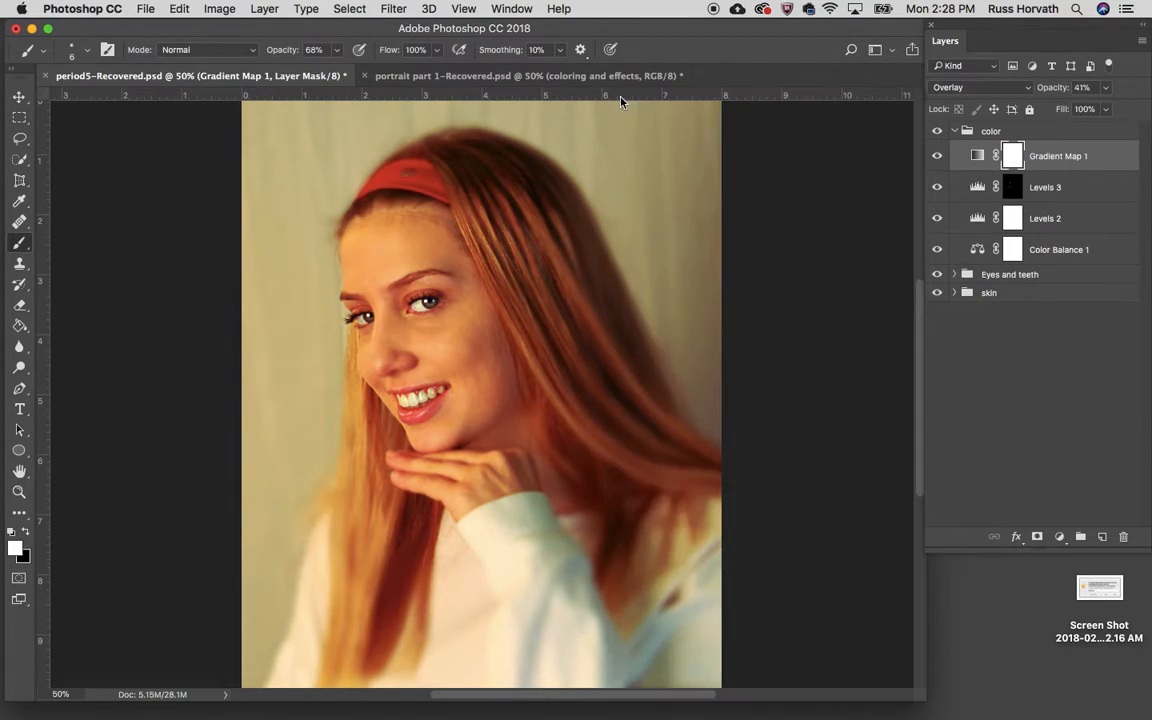
{"action": "left_click", "coordinate": [954, 131]}
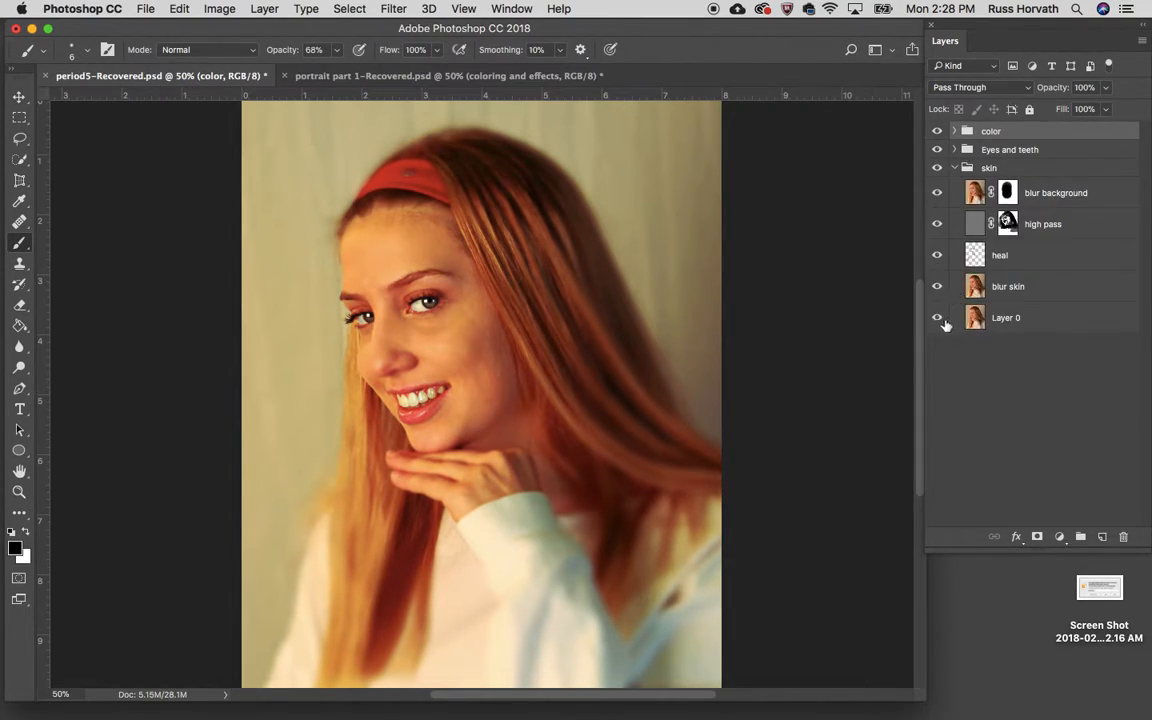
{"action": "left_click", "coordinate": [936, 319], "text": "alt"}
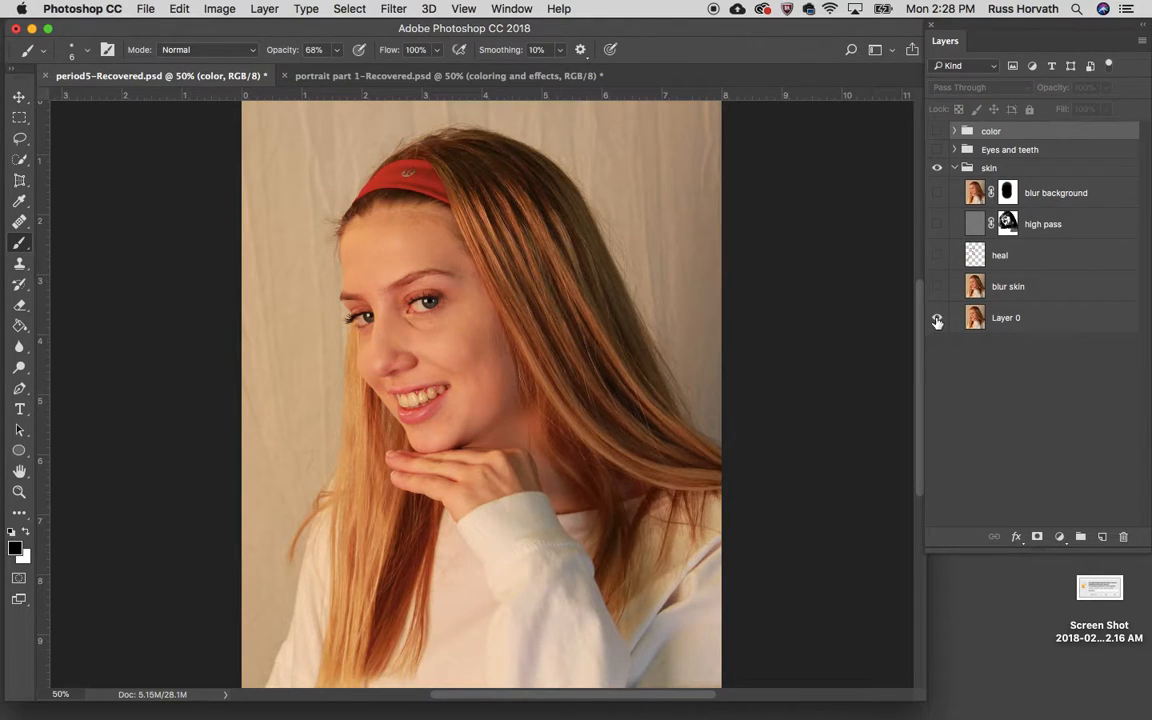
{"action": "left_click", "coordinate": [937, 320], "text": "alt"}
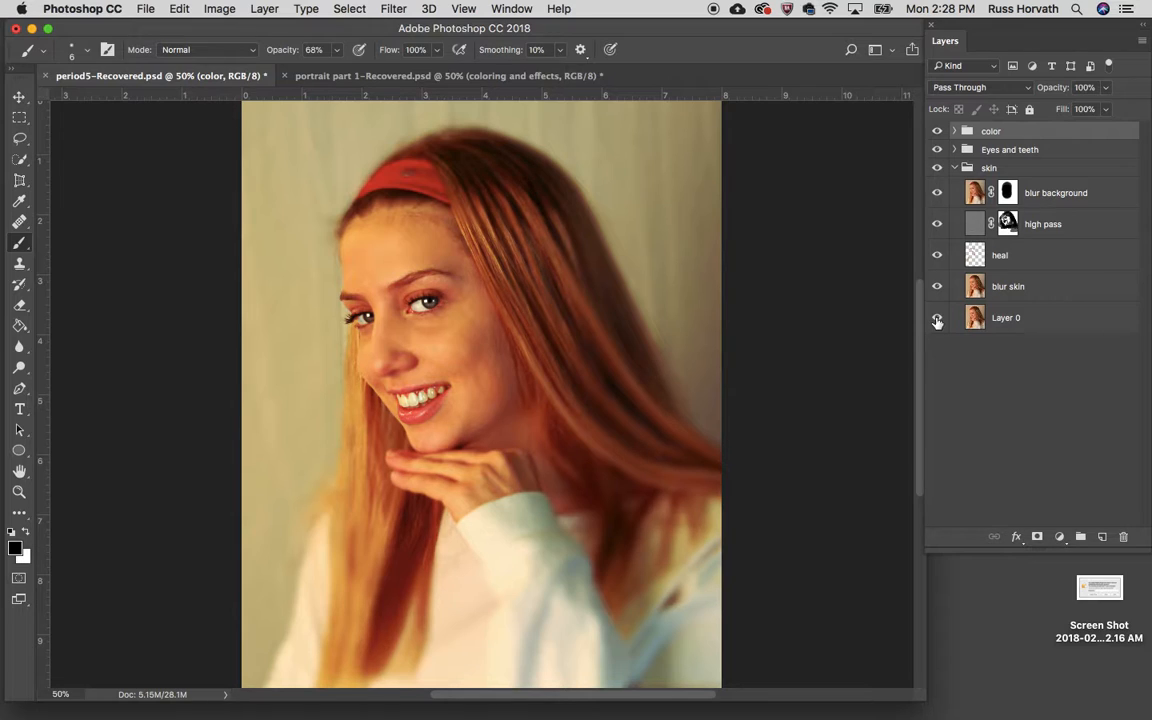
{"action": "left_click", "coordinate": [937, 320], "text": "alt"}
{"action": "left_click", "coordinate": [937, 320], "text": "alt"}
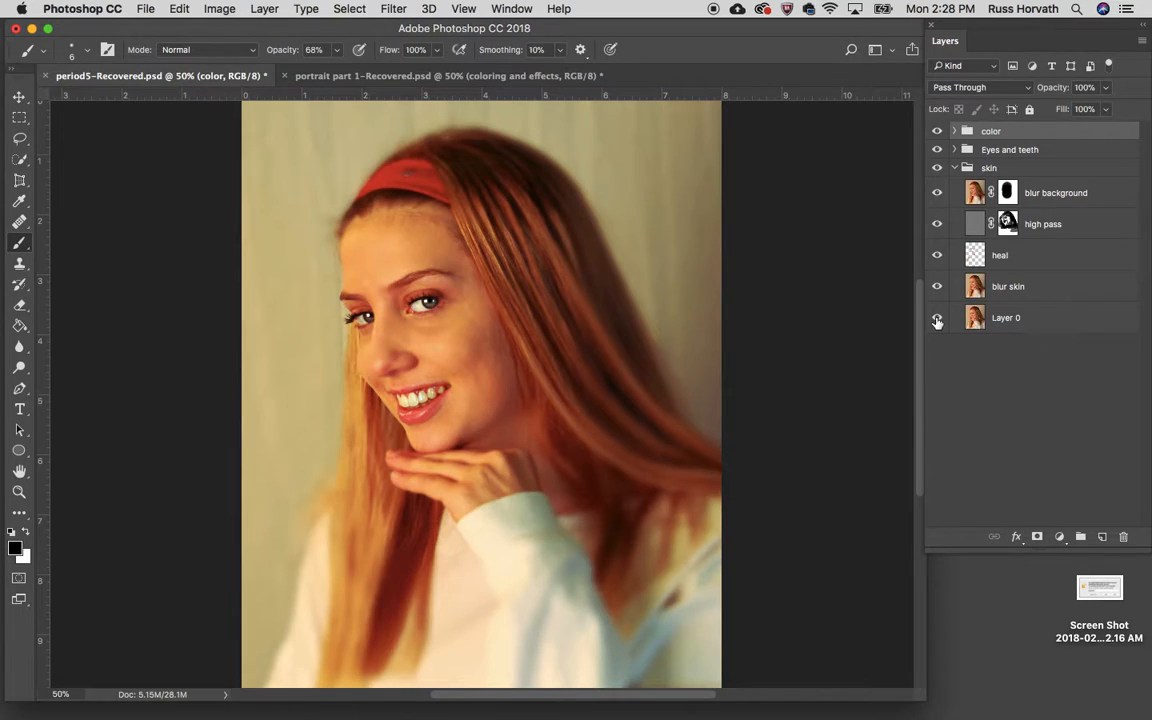